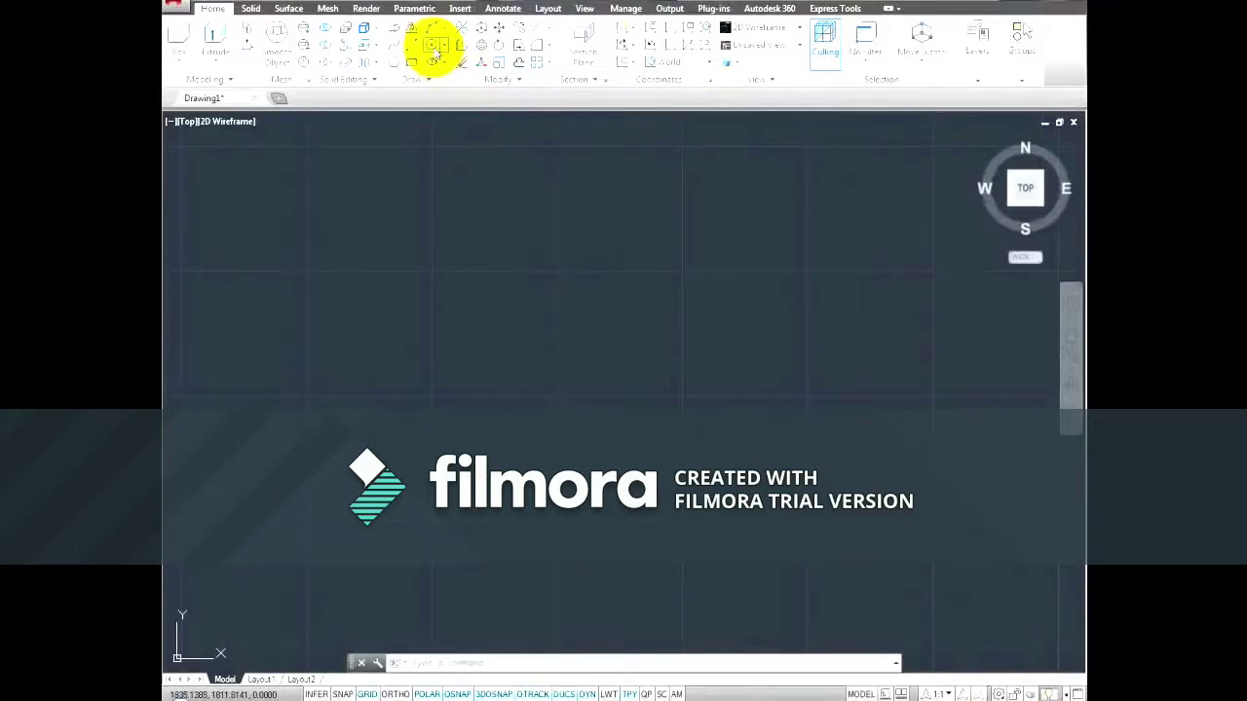
# - Draw a circle of radius 150
pyautogui.click(433, 49)
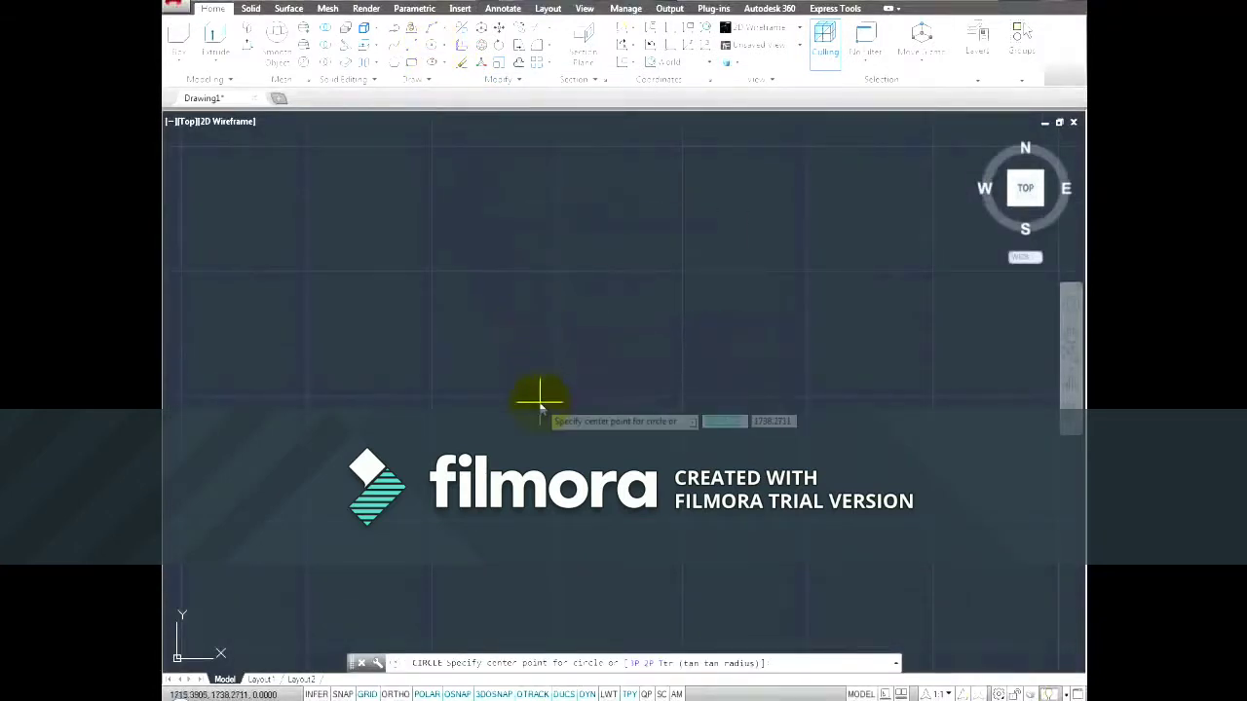
pyautogui.click(540, 402)
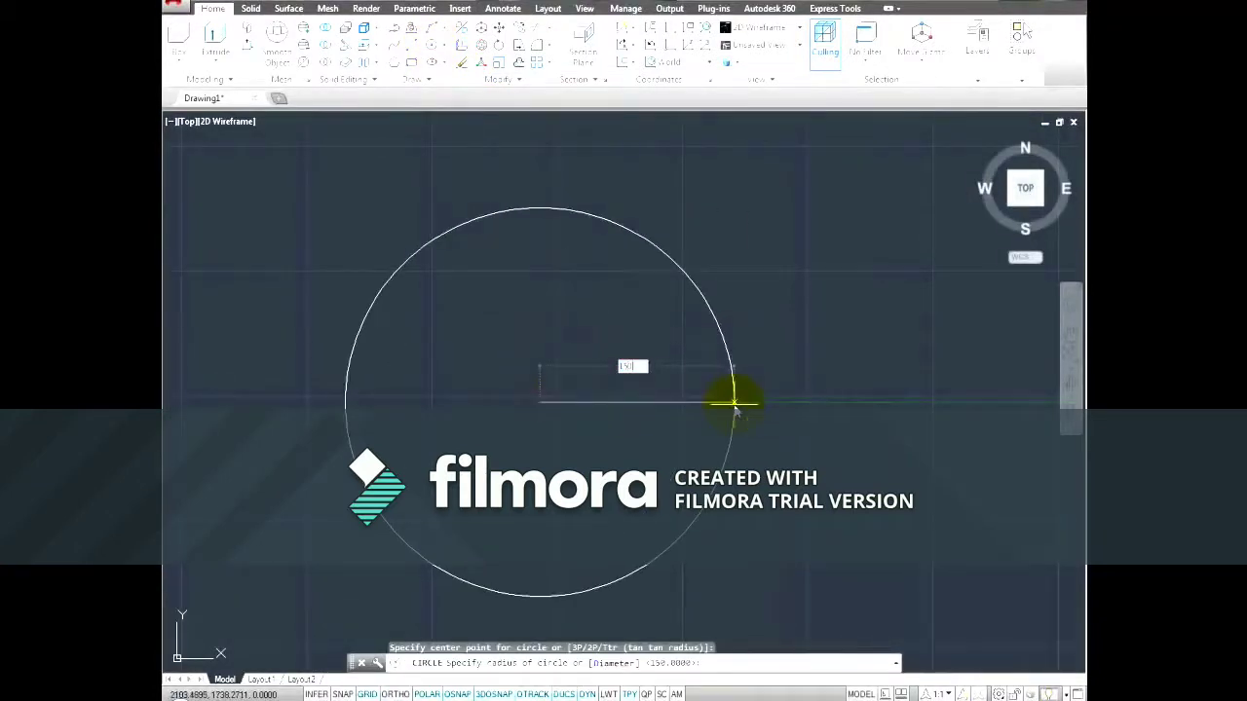
pyautogui.press('Return')
pyautogui.scroll(4, 585, 410)
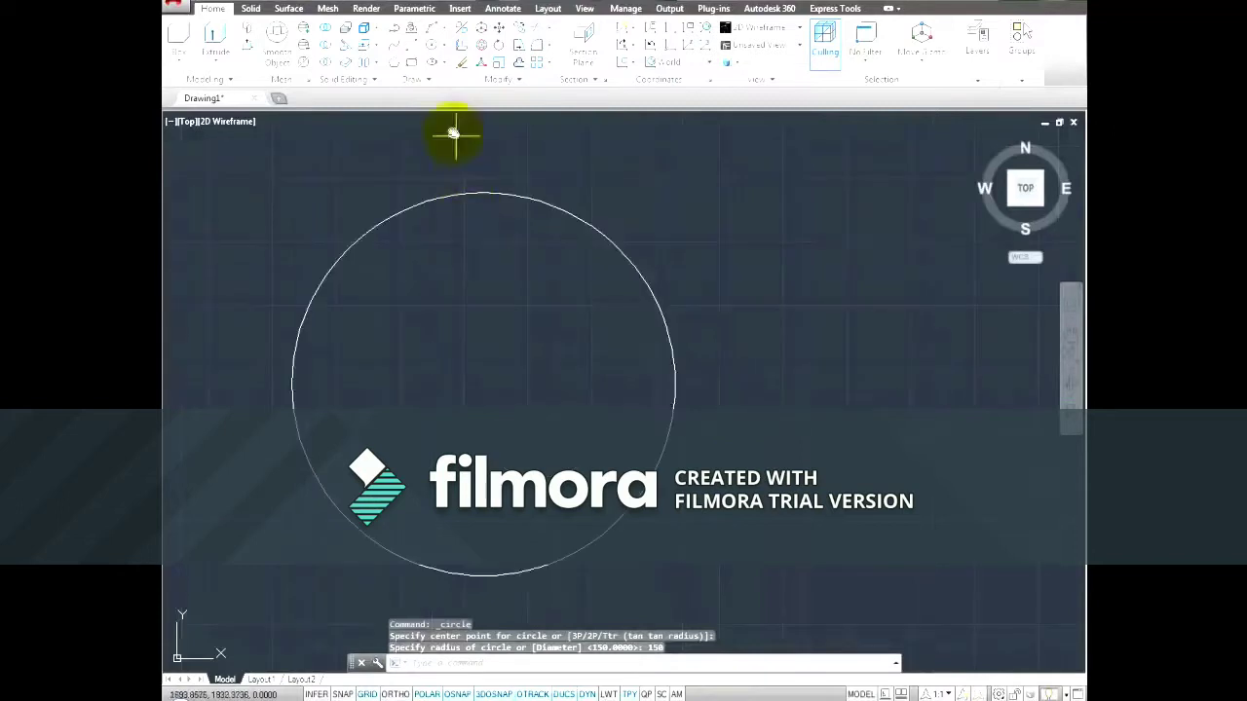
# - Draw a line from the circle's centre to its right quadrant
pyautogui.click(417, 46)
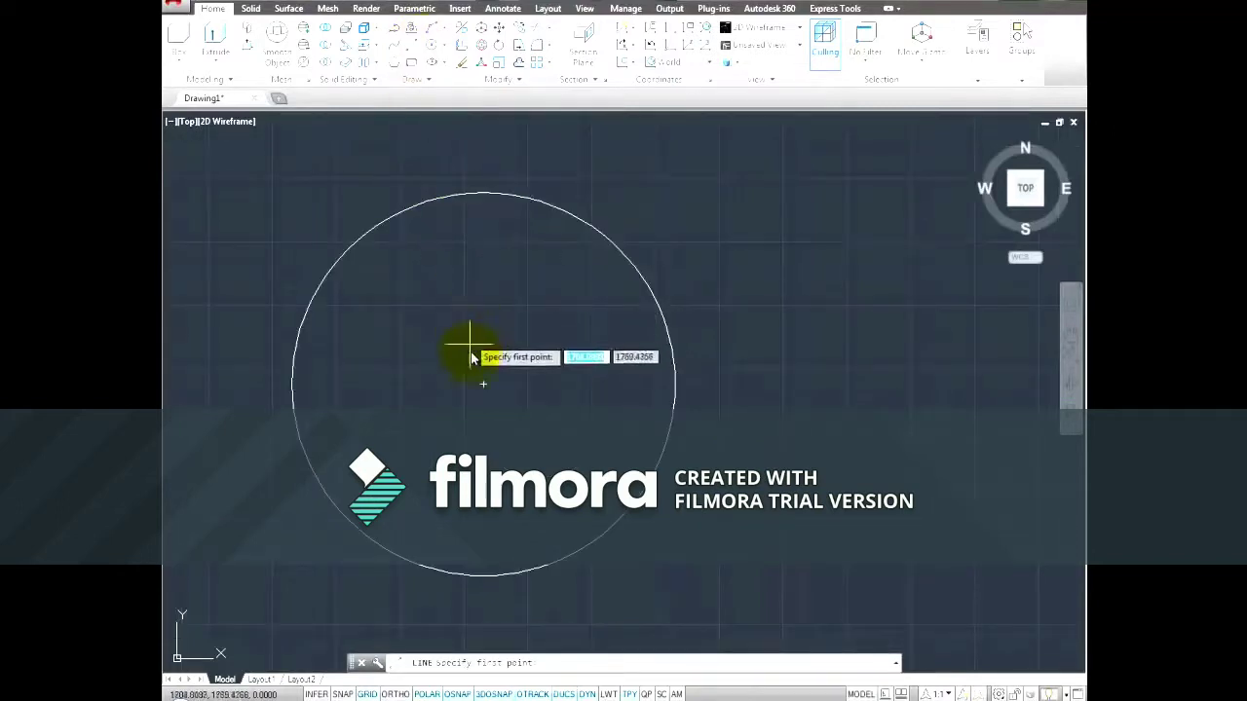
pyautogui.click(484, 385)
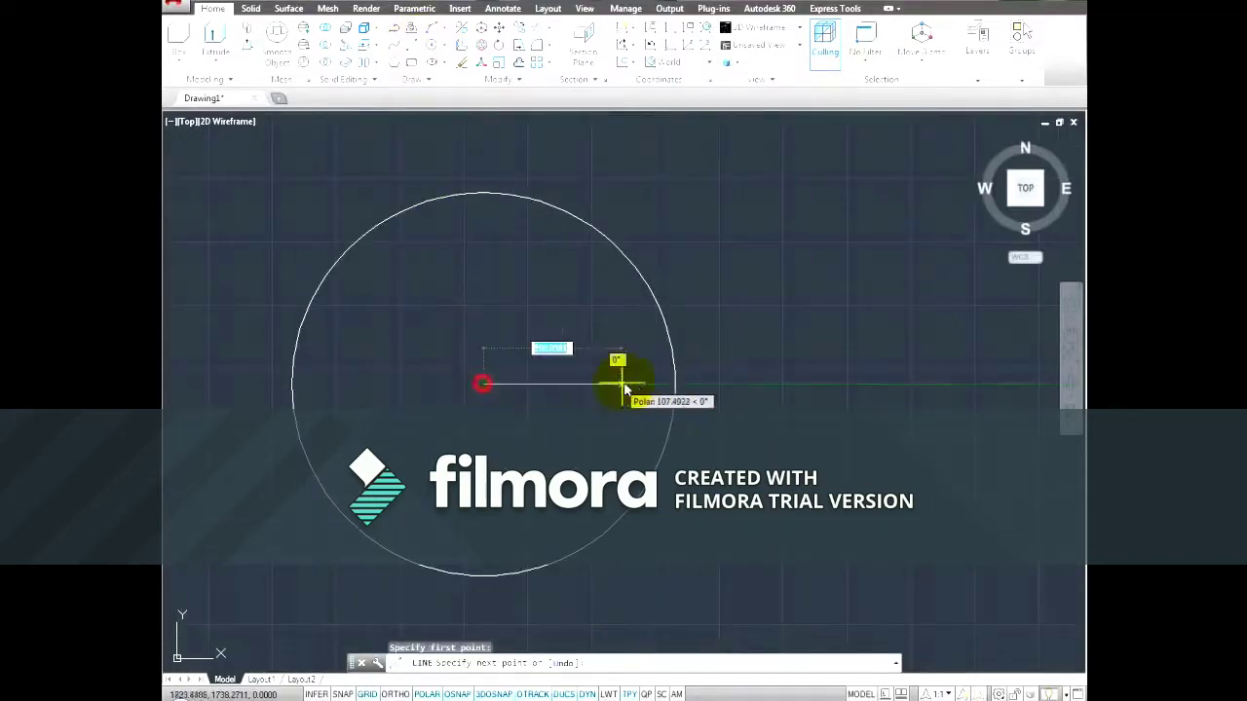
pyautogui.click(674, 388)
pyautogui.rightClick(675, 390)
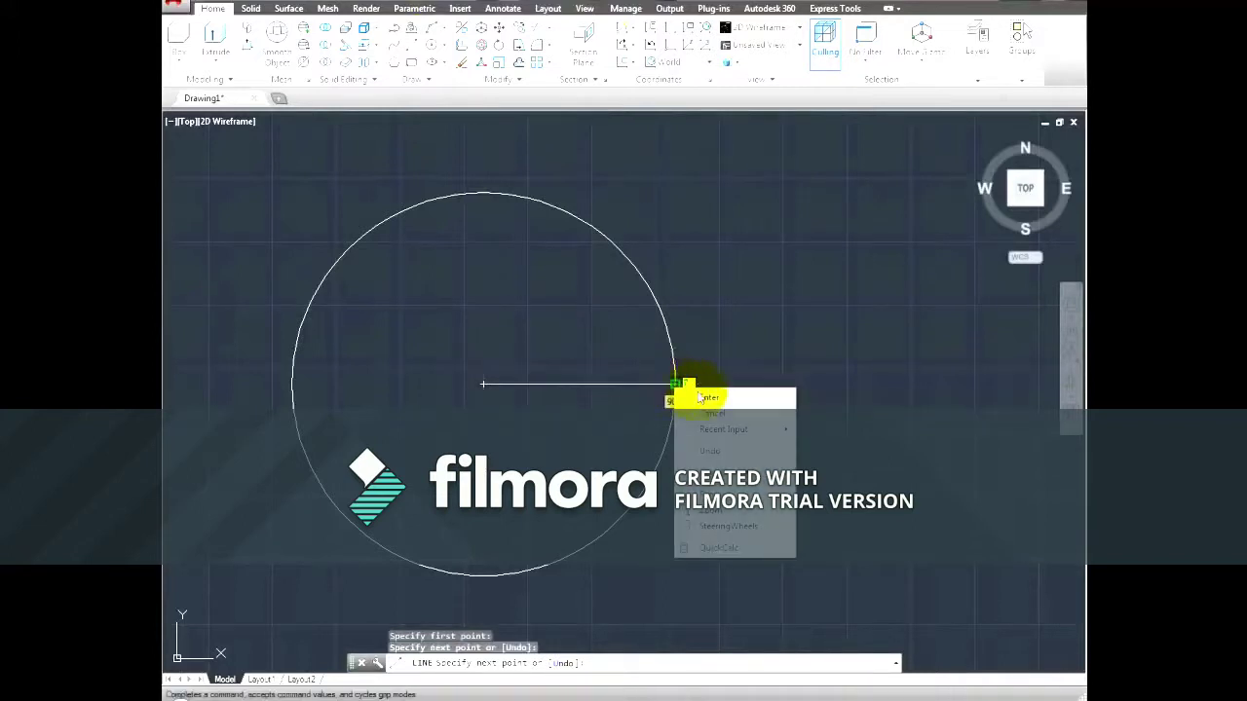
pyautogui.click(703, 398)
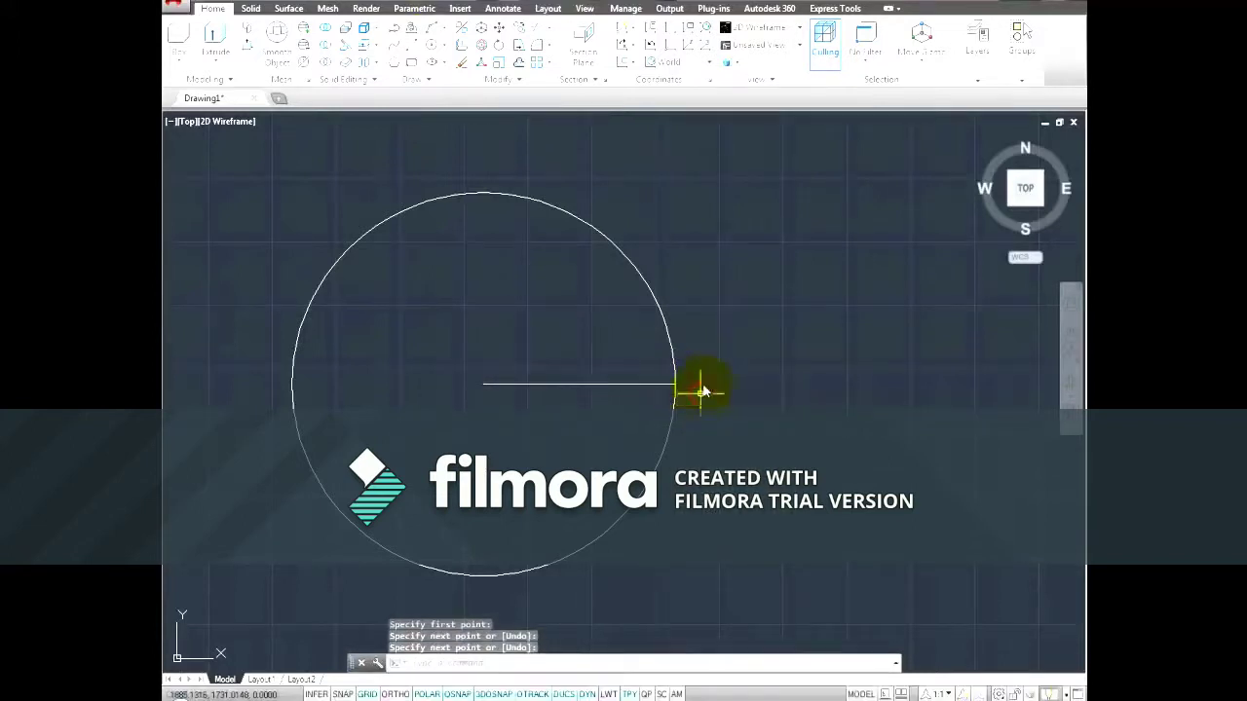
# - Polar-array the radius line about the circle centre into 18 lines, 20° apart
pyautogui.click(550, 68)
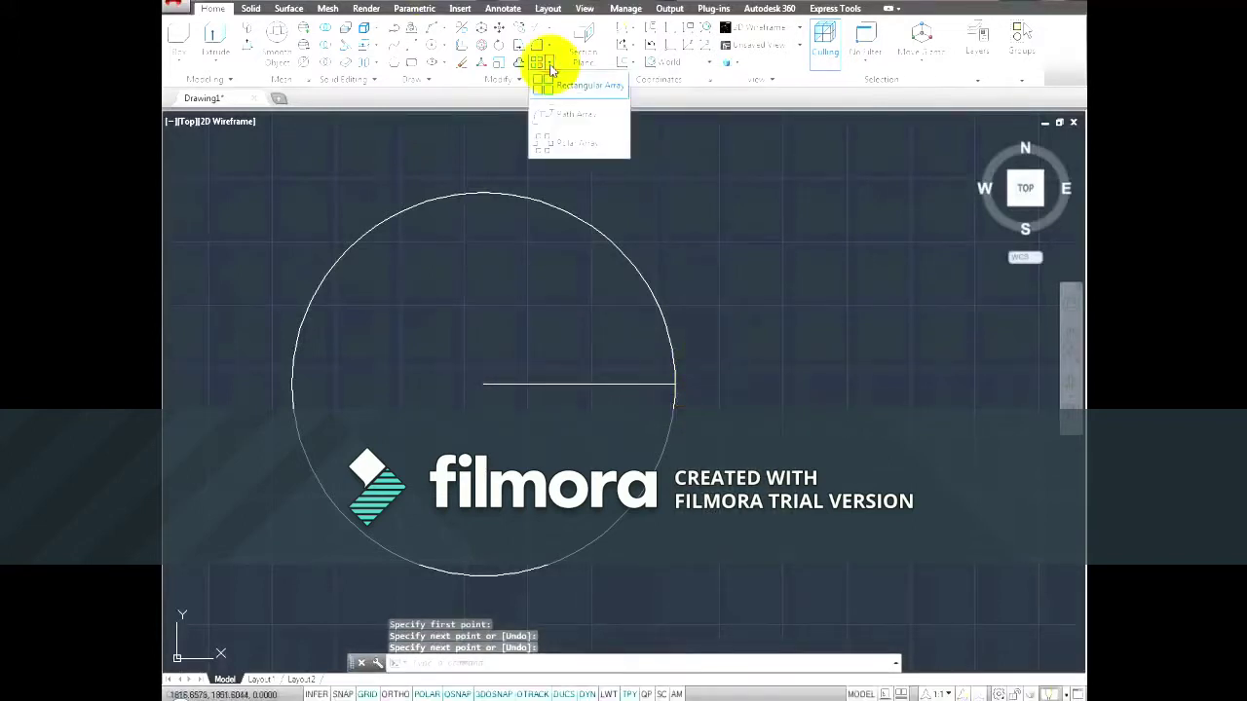
pyautogui.click(552, 148)
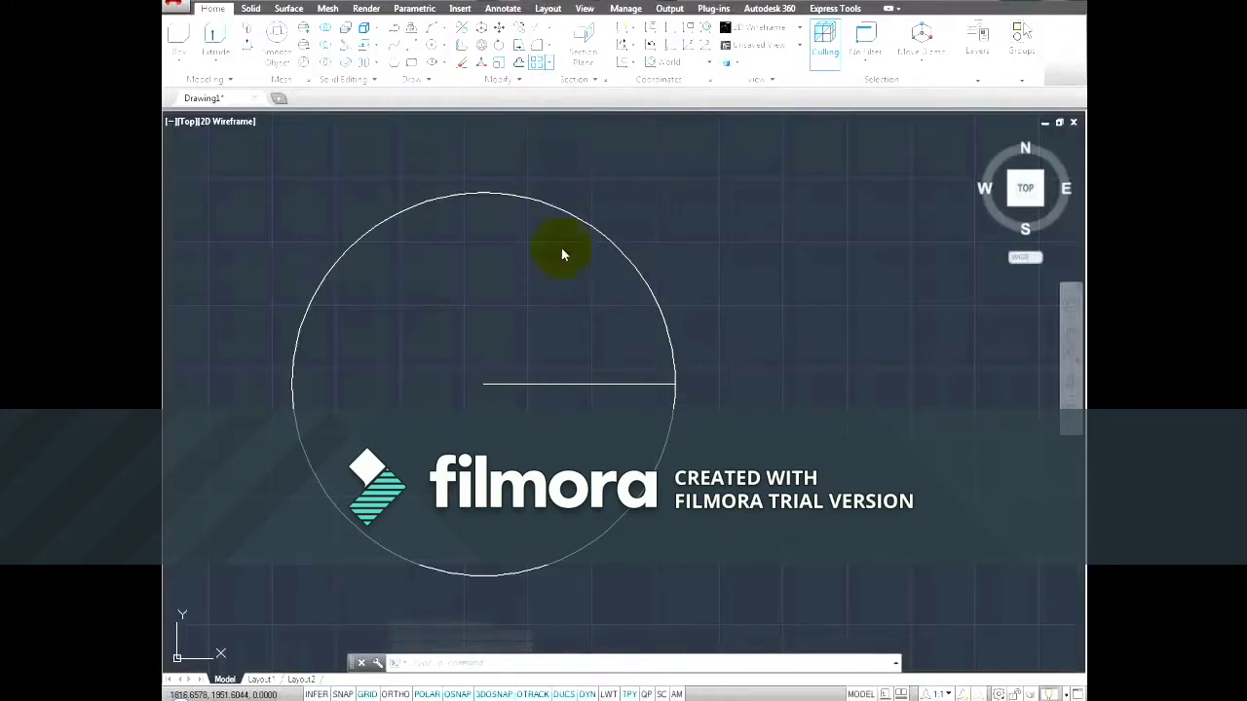
pyautogui.click(570, 383)
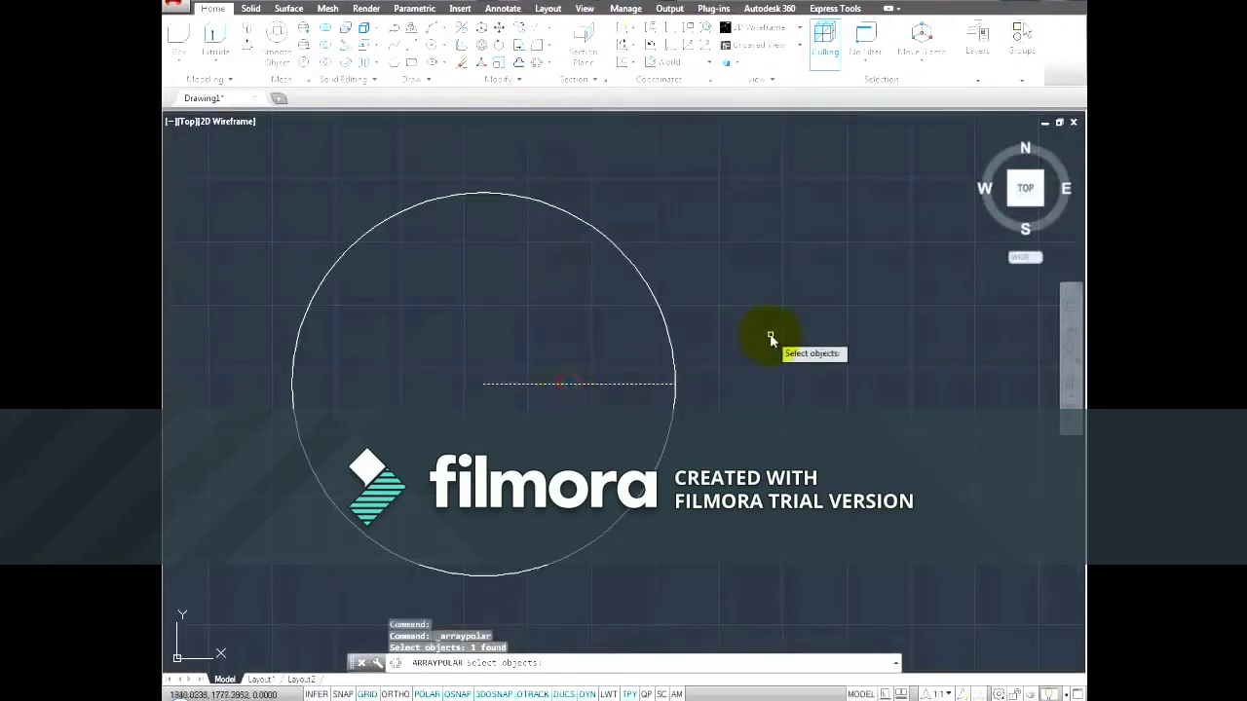
pyautogui.press('Return')
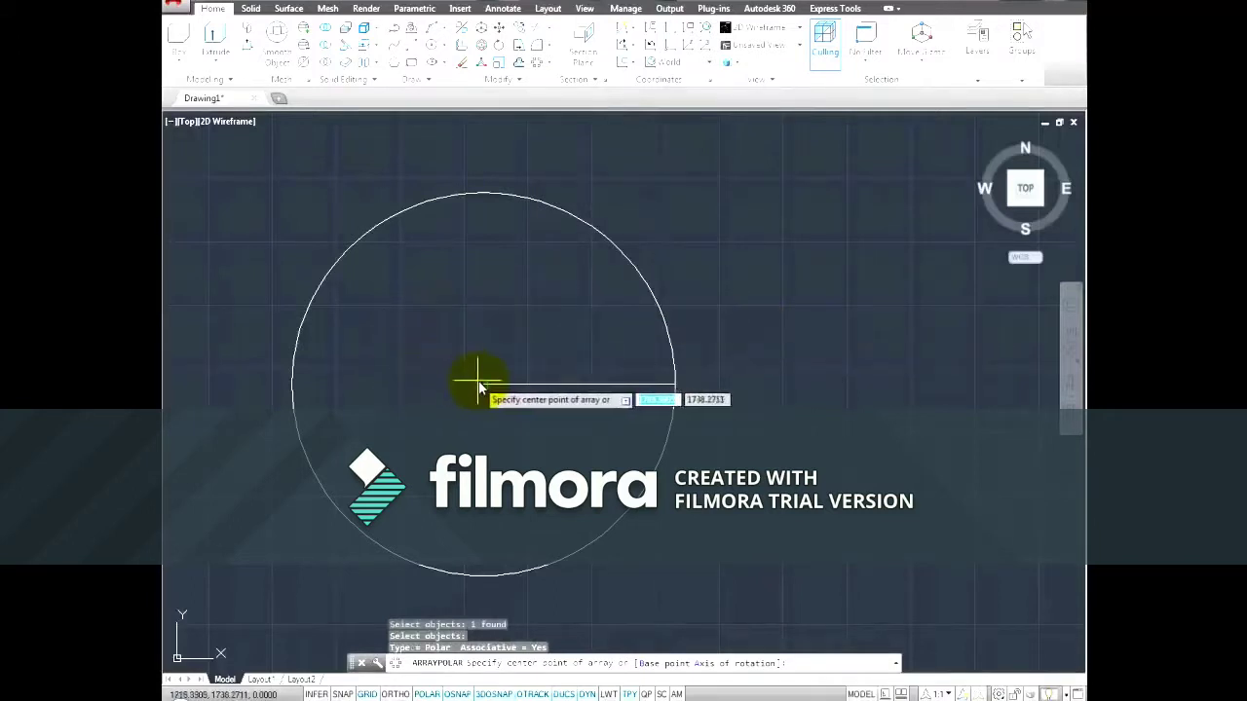
pyautogui.click(481, 386)
pyautogui.write('13')
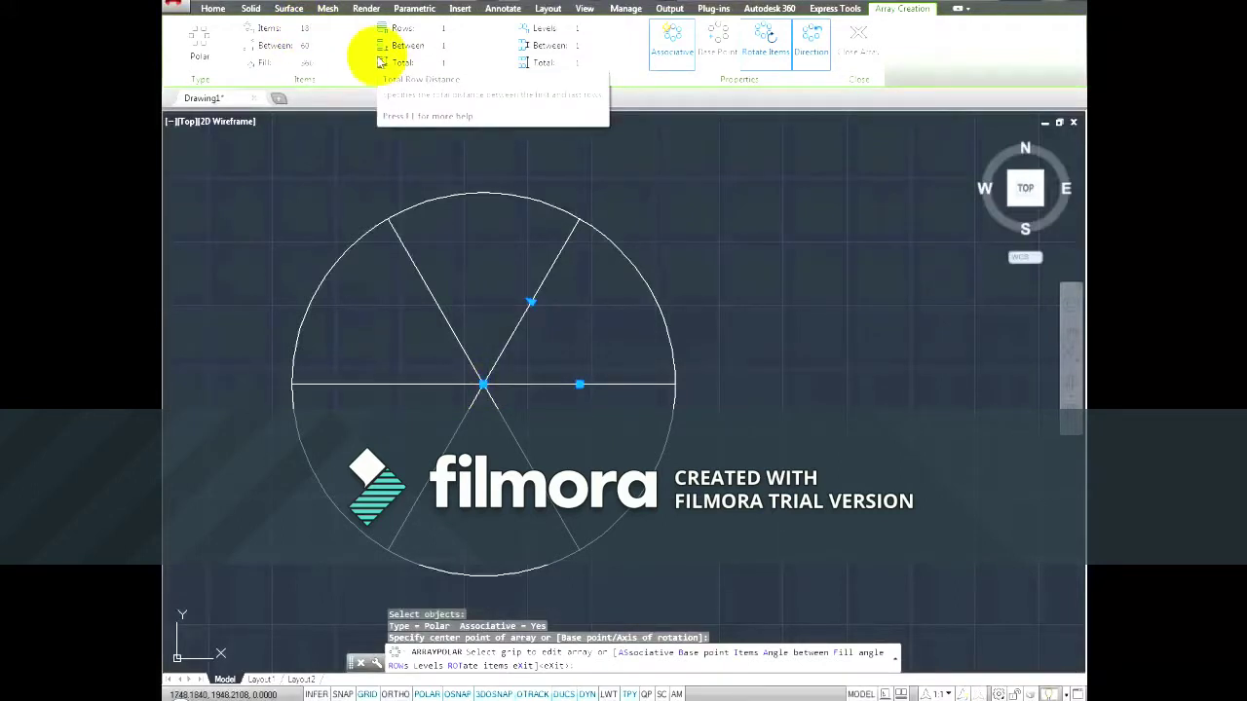
pyautogui.write('18')
pyautogui.press('Return')
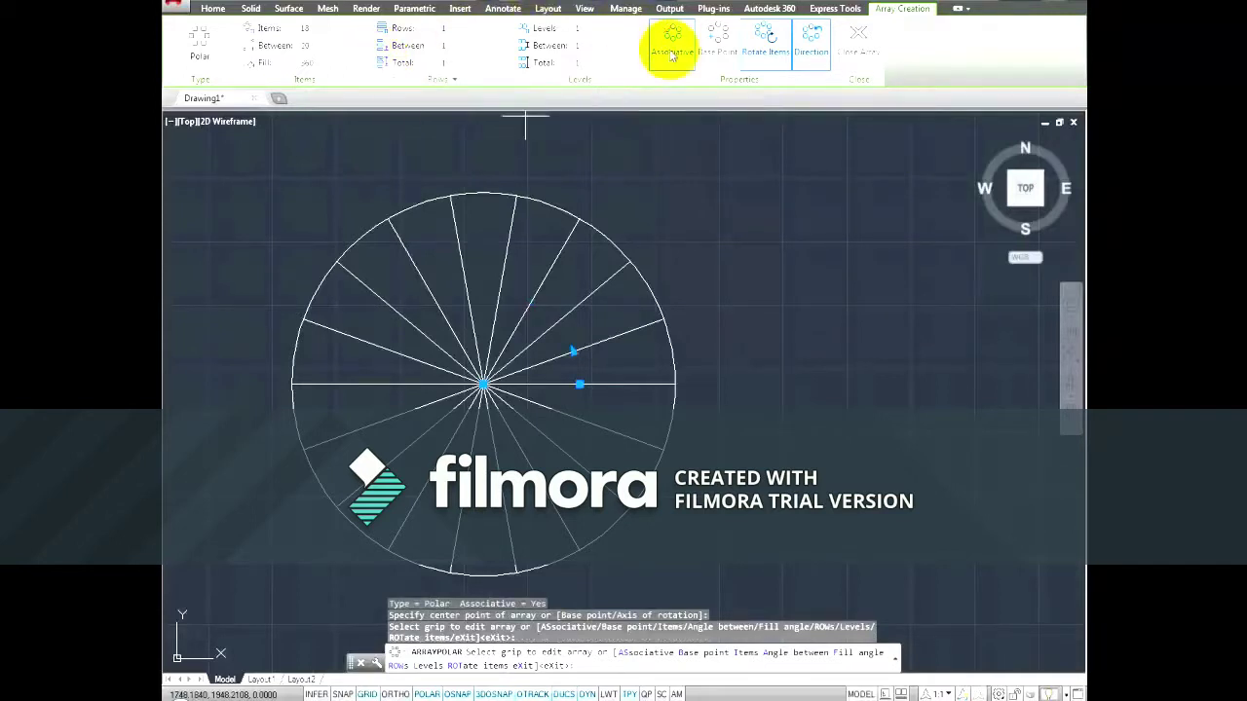
pyautogui.click(618, 447)
# - Delete all but two adjacent radius lines and switch to the isometric 3D view
pyautogui.moveTo(617, 403); pyautogui.dragTo(322, 546)
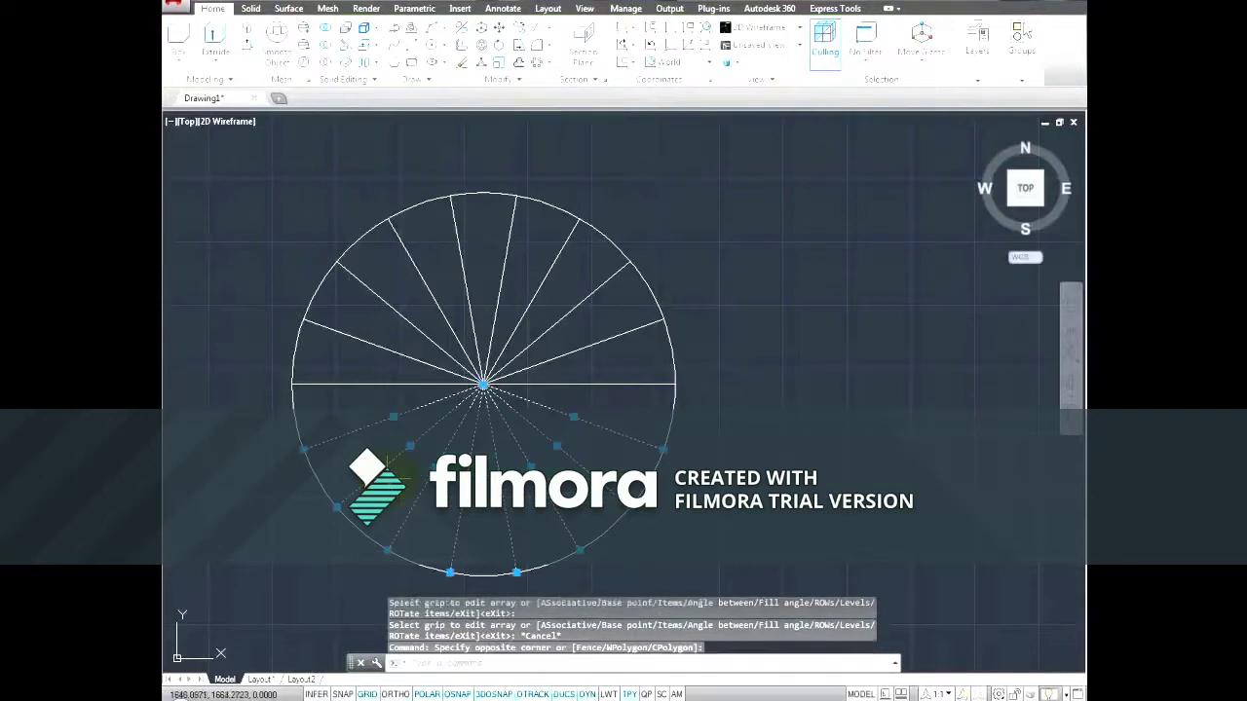
pyautogui.press('Delete')
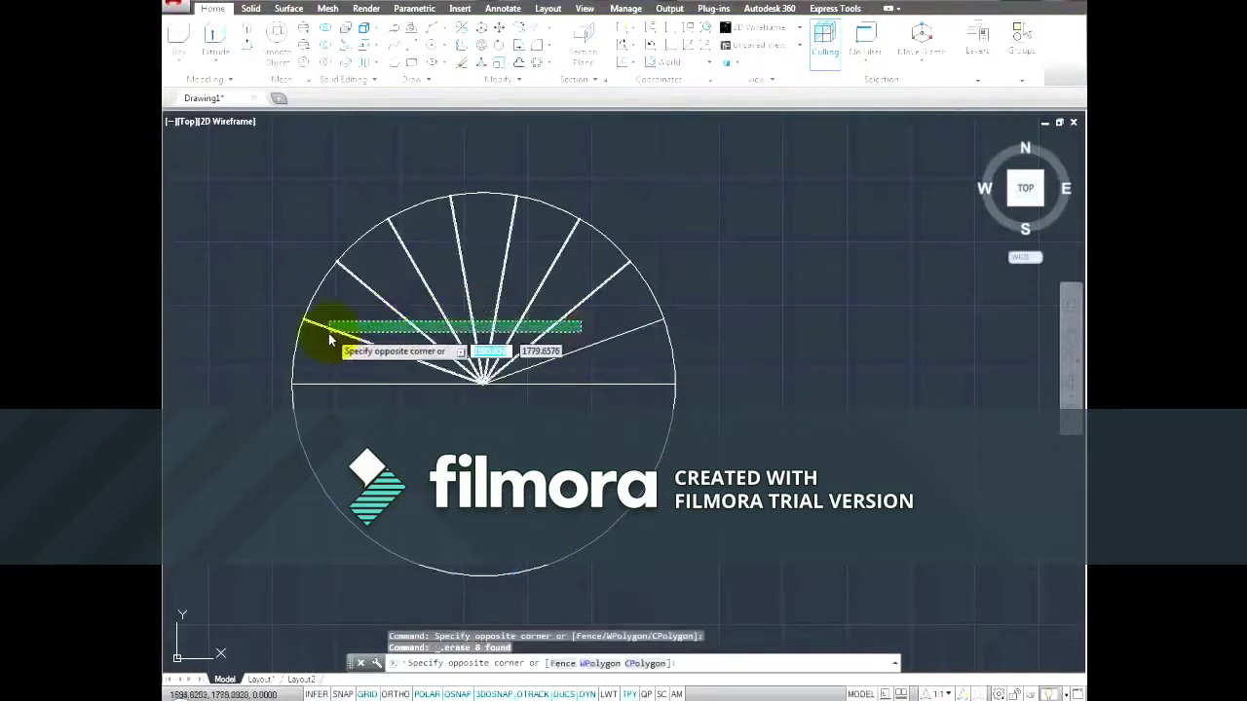
pyautogui.moveTo(578, 332); pyautogui.dragTo(329, 334)
pyautogui.press('Delete')
pyautogui.moveTo(346, 397); pyautogui.dragTo(346, 378, button='middle')
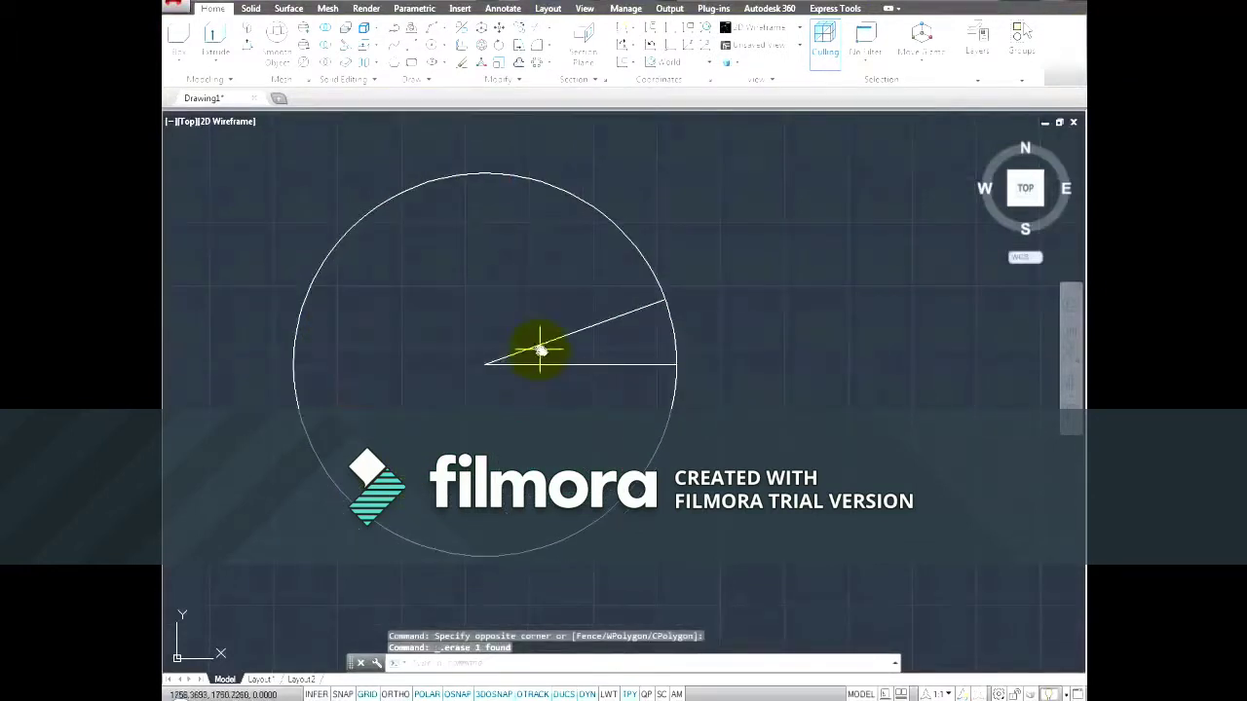
pyautogui.click(1040, 202)
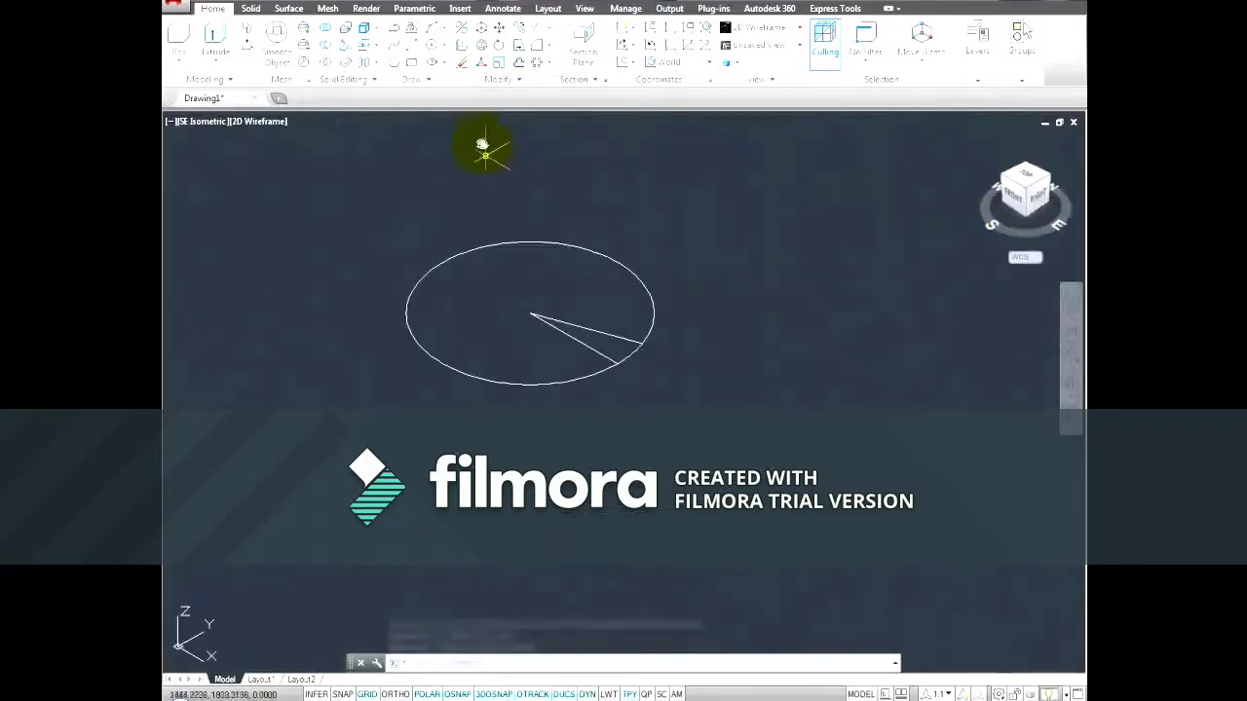
# - Draw a helix at the circle centre with base and top radius 150, 1 turn, height 305
pyautogui.click(426, 80)
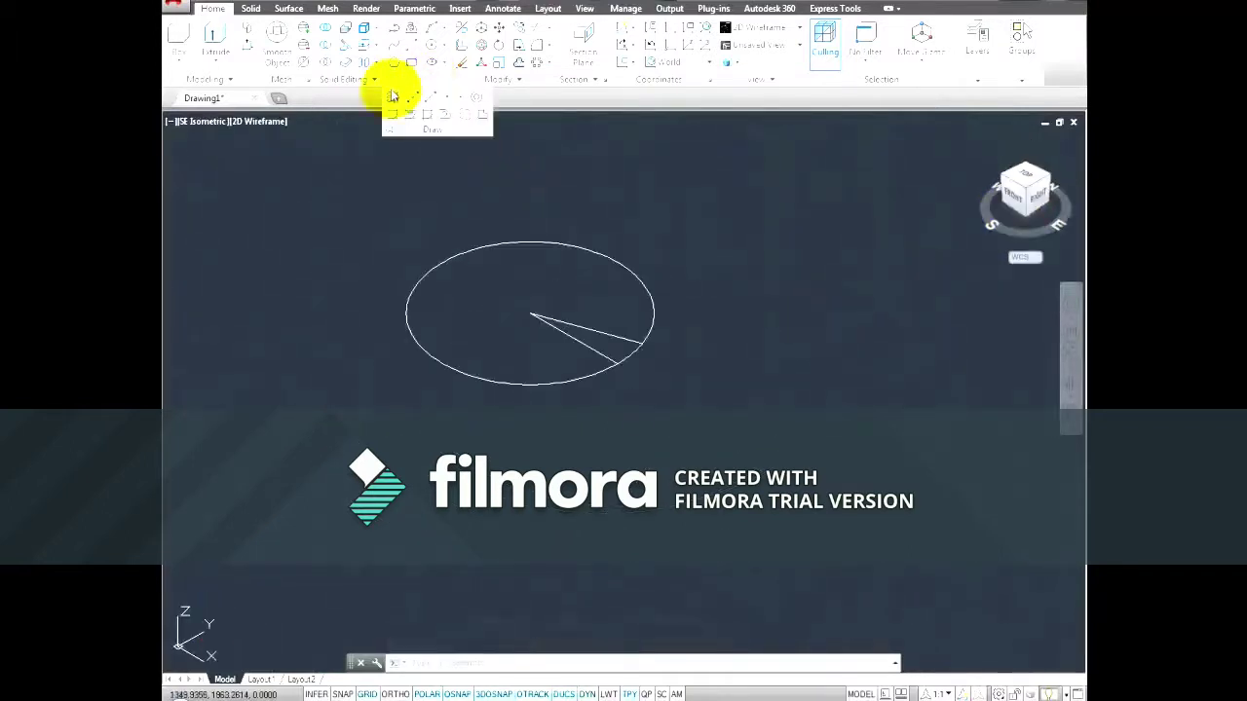
pyautogui.click(393, 99)
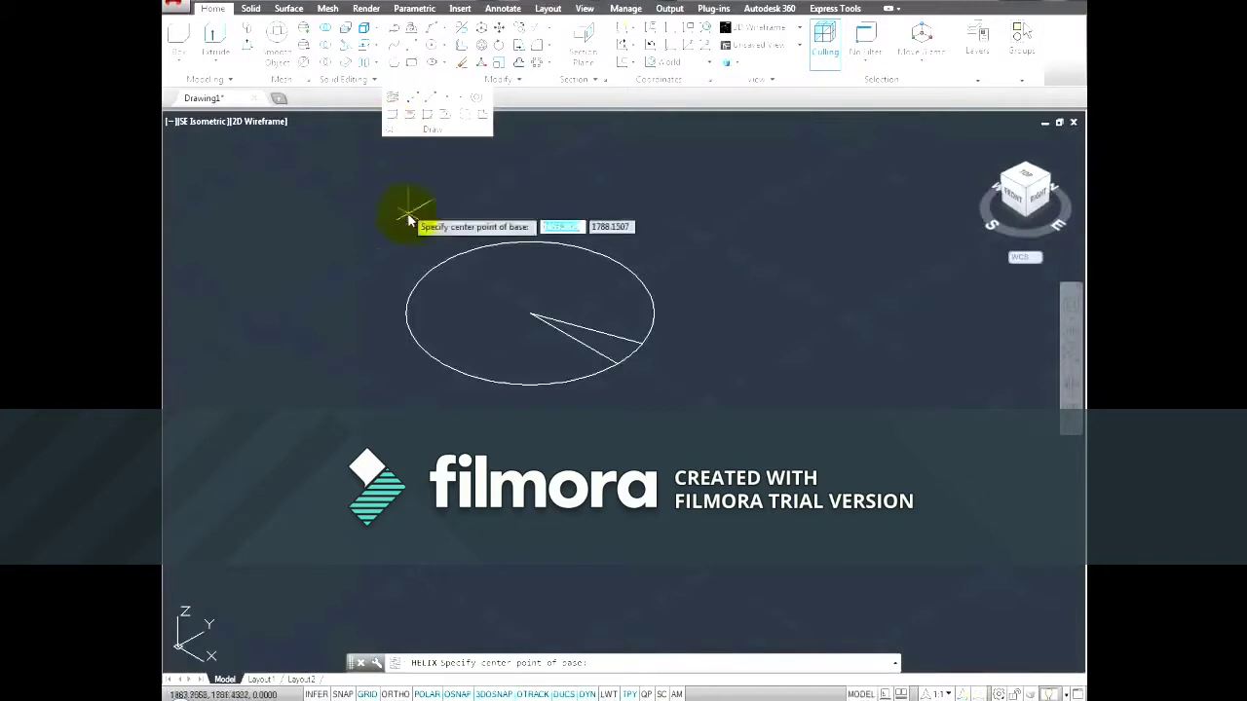
pyautogui.click(529, 315)
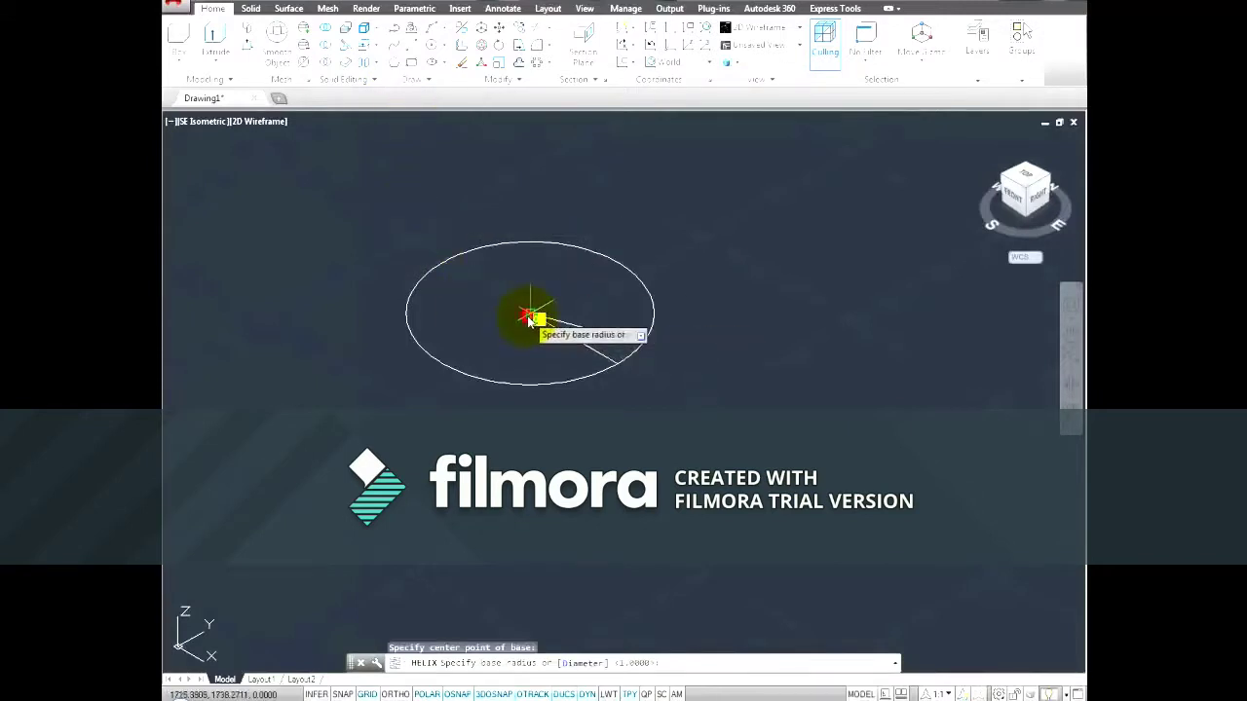
pyautogui.write('5')
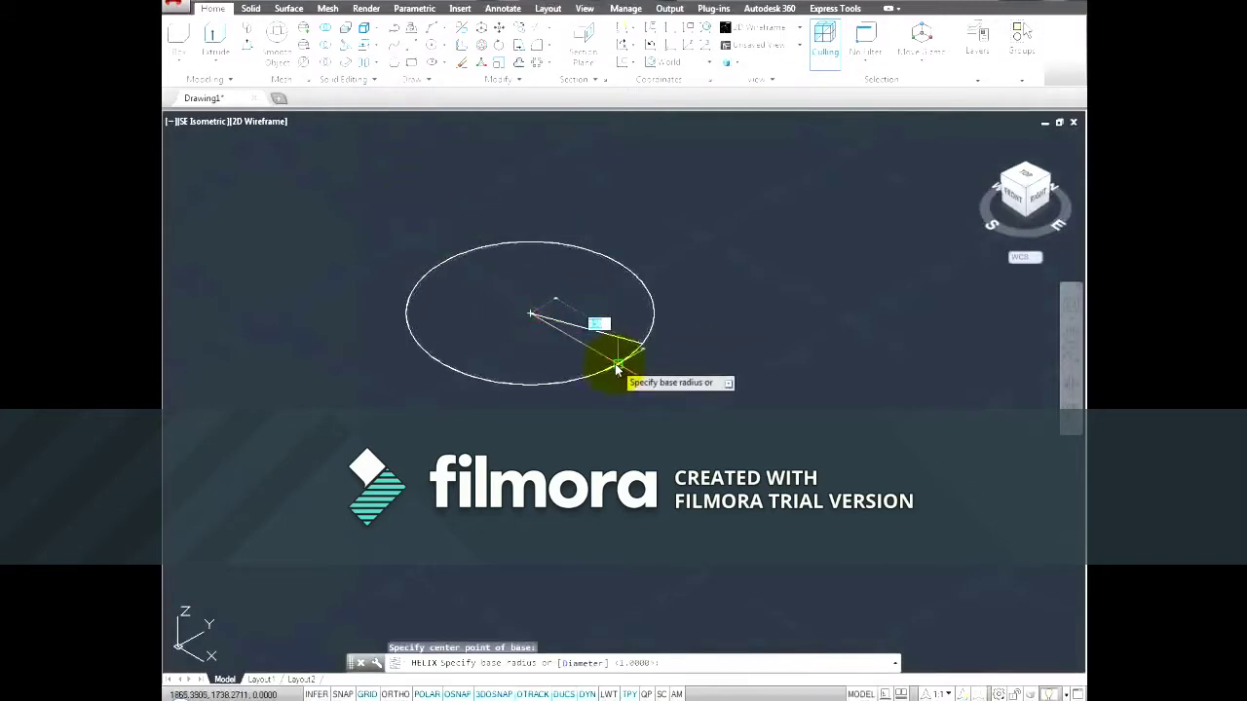
pyautogui.click(617, 368)
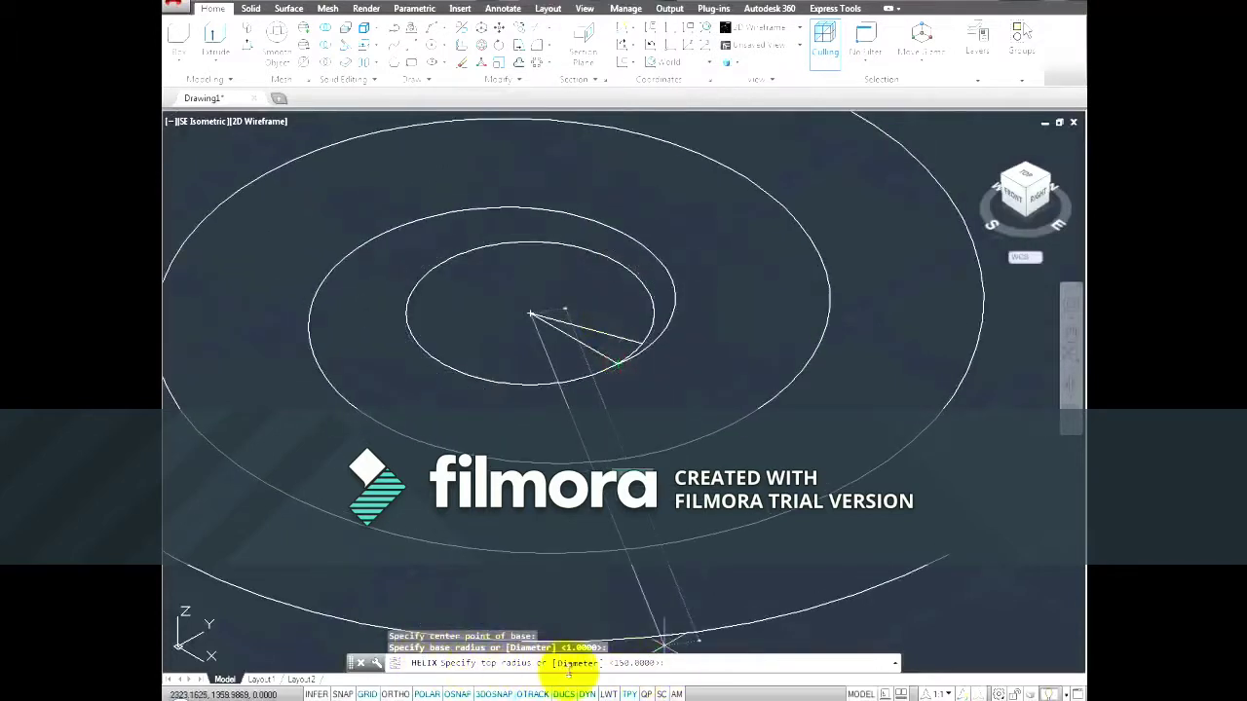
pyautogui.click(617, 365)
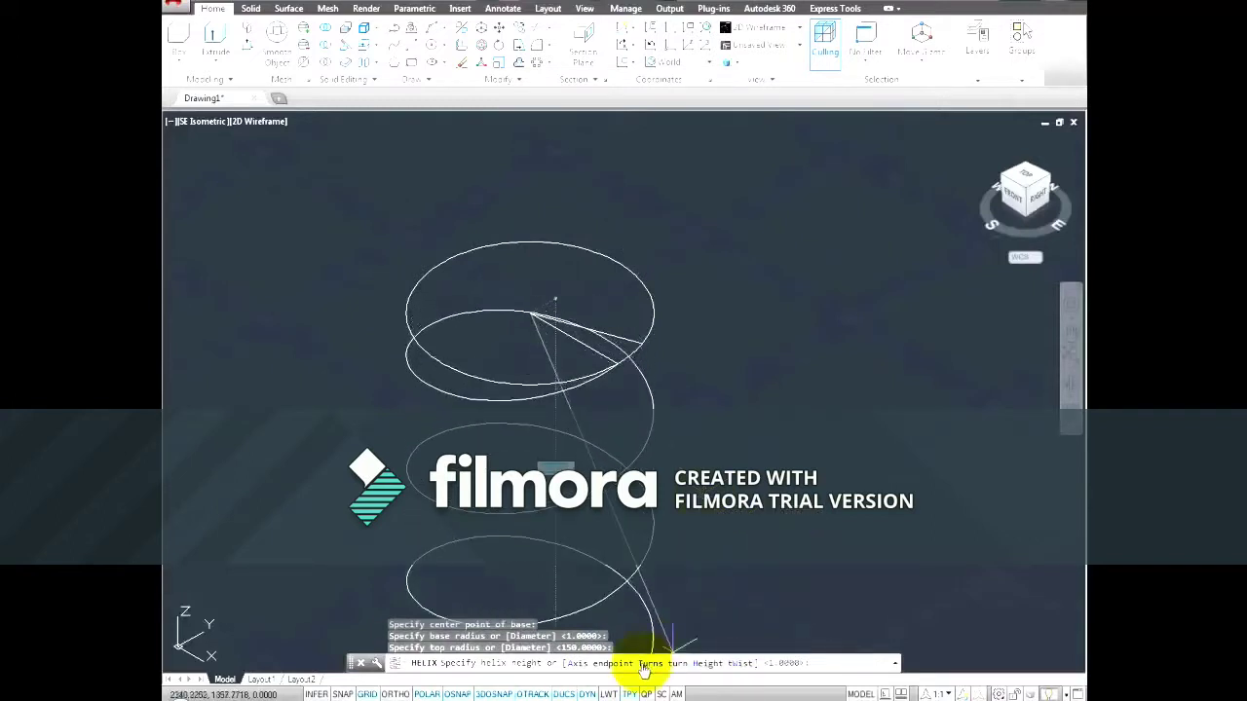
pyautogui.write('t')
pyautogui.press('Return')
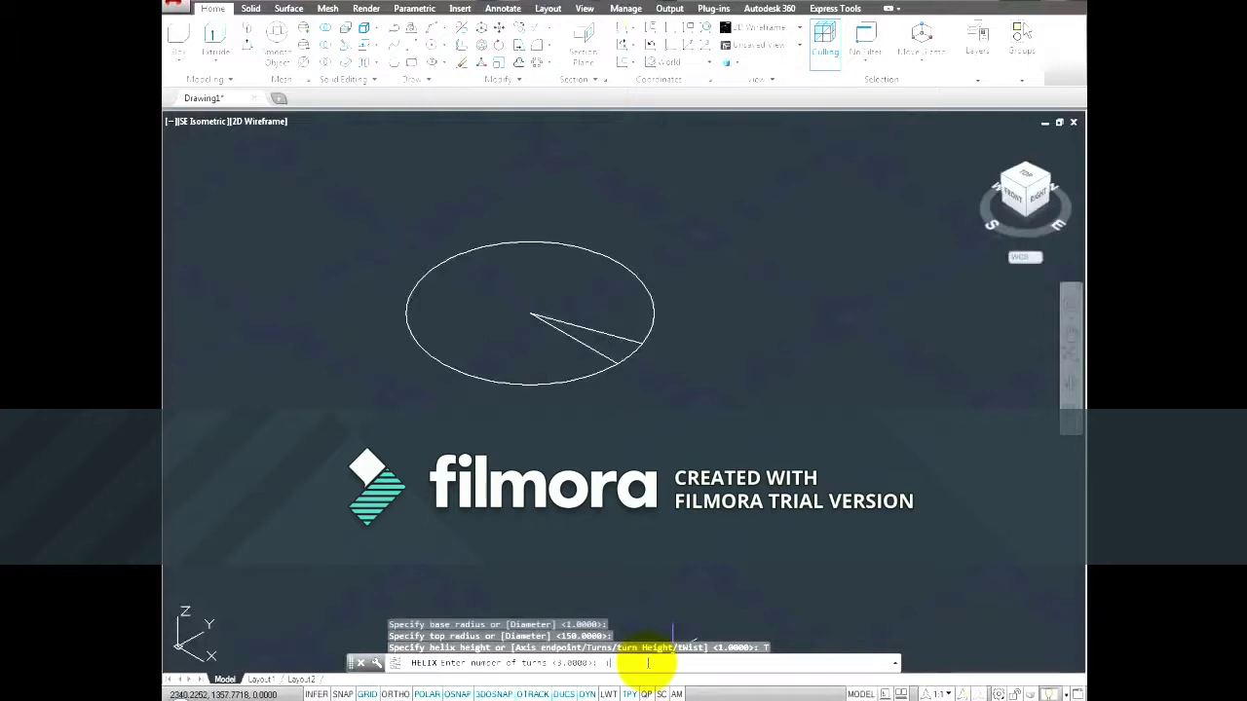
pyautogui.press('Return')
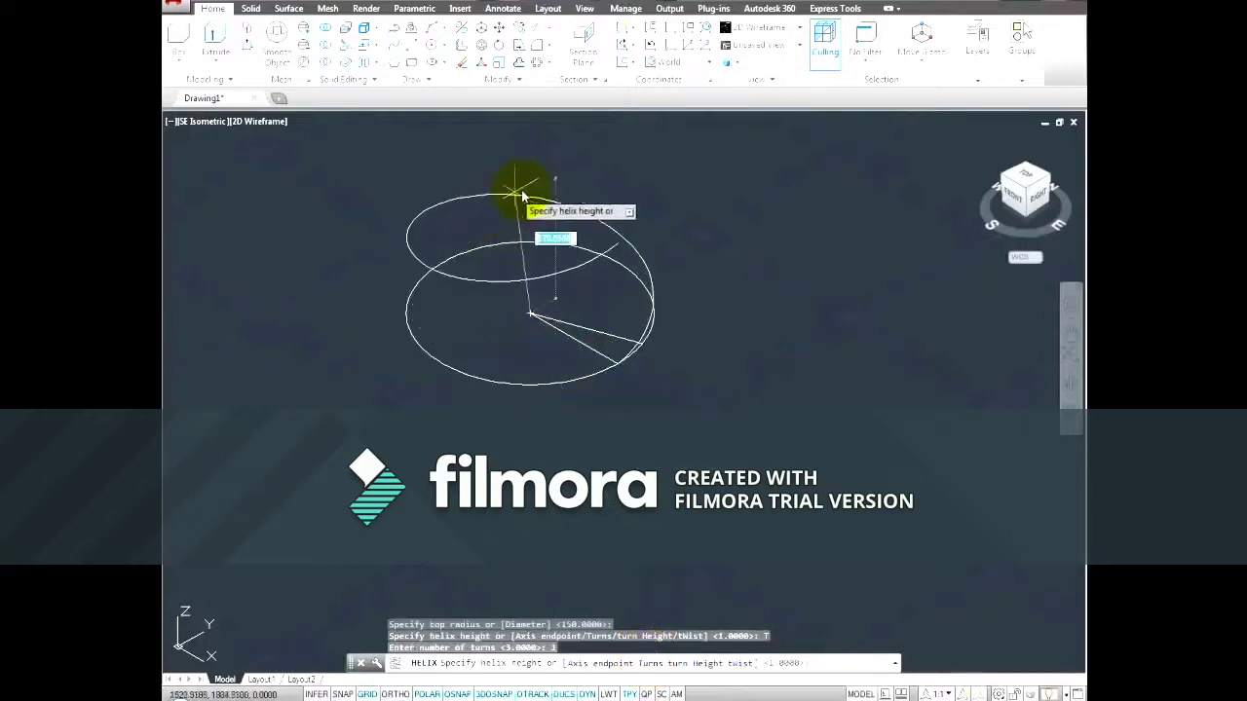
pyautogui.write('305')
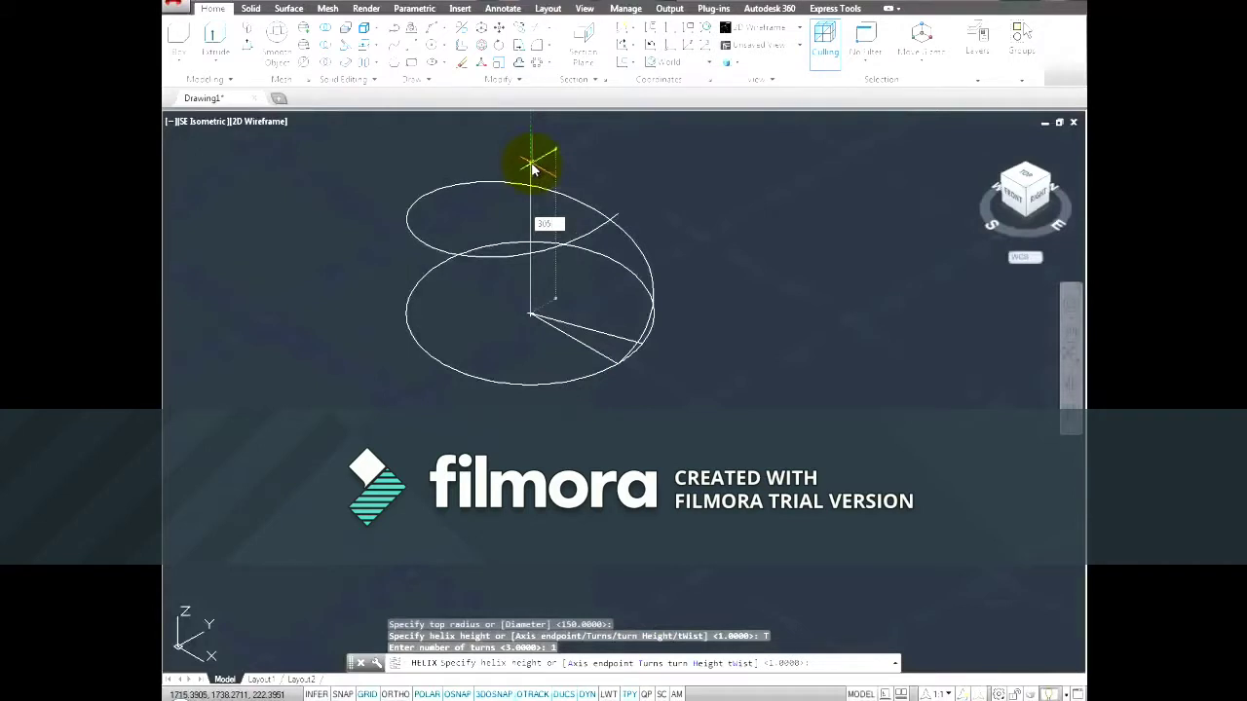
pyautogui.press('Return')
pyautogui.scroll(2, 532, 168)
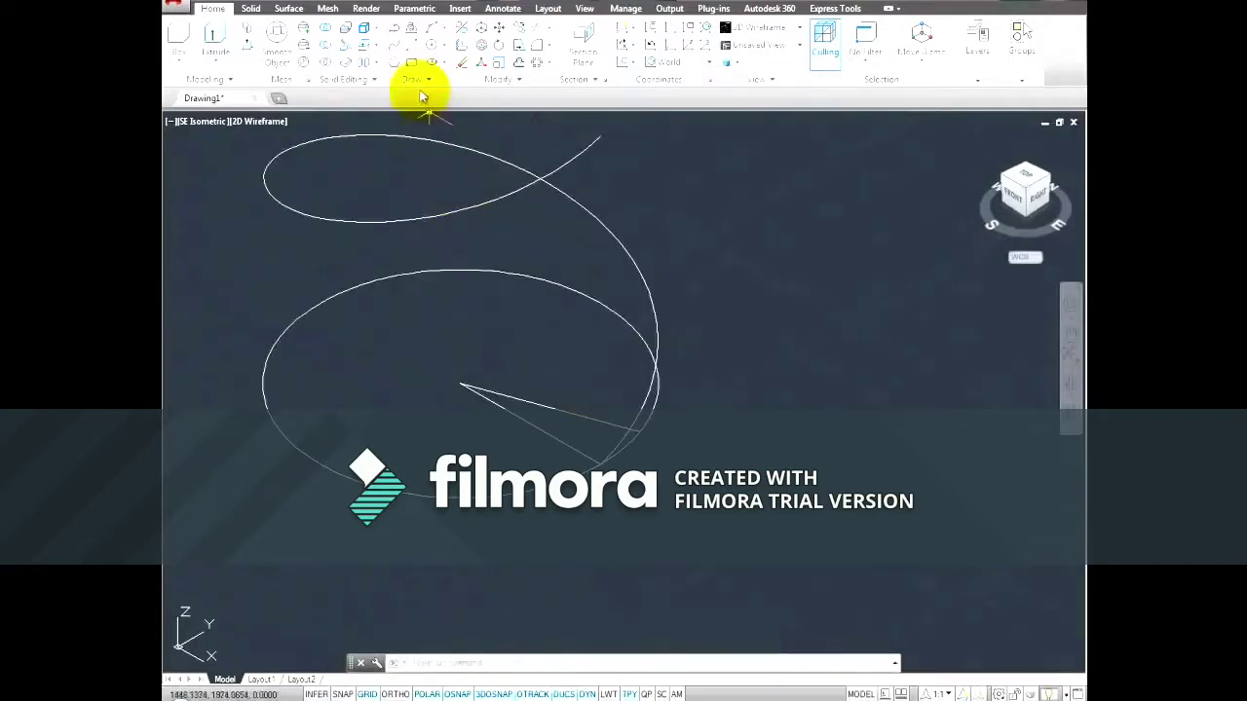
# - Press-pull the wedge between the two radius lines 5 units into a solid tread
pyautogui.click(249, 10)
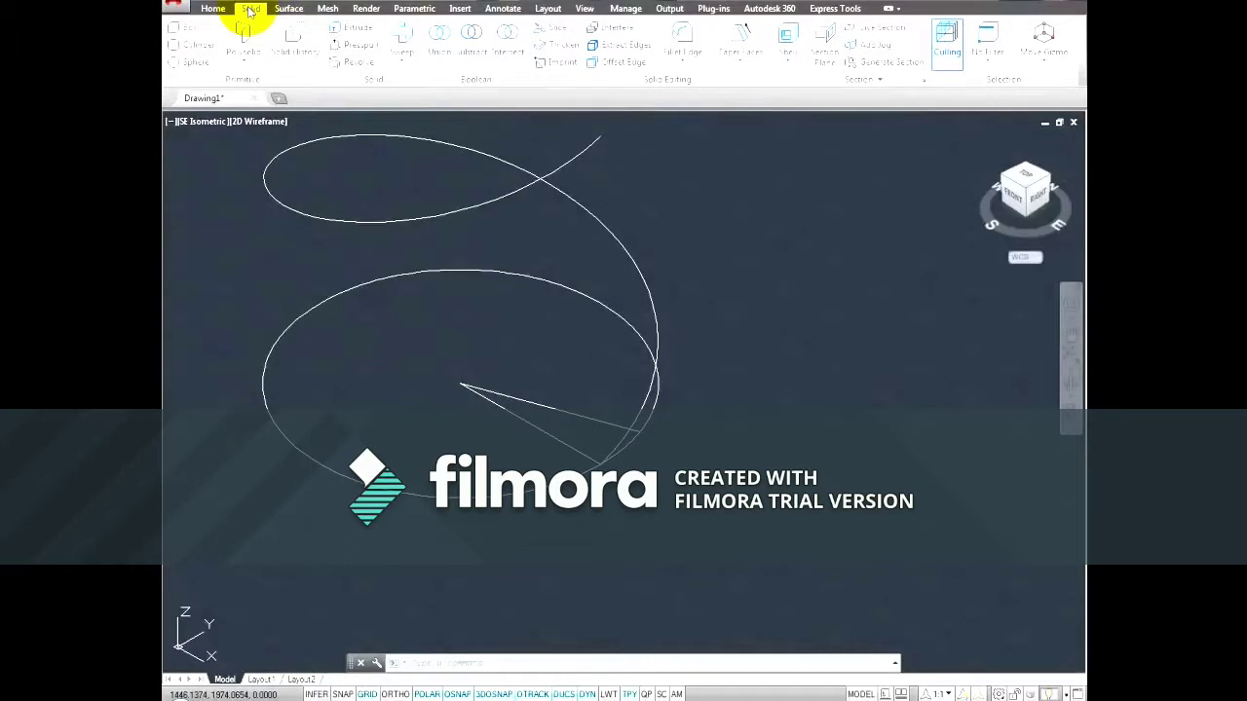
pyautogui.click(348, 44)
pyautogui.click(563, 425)
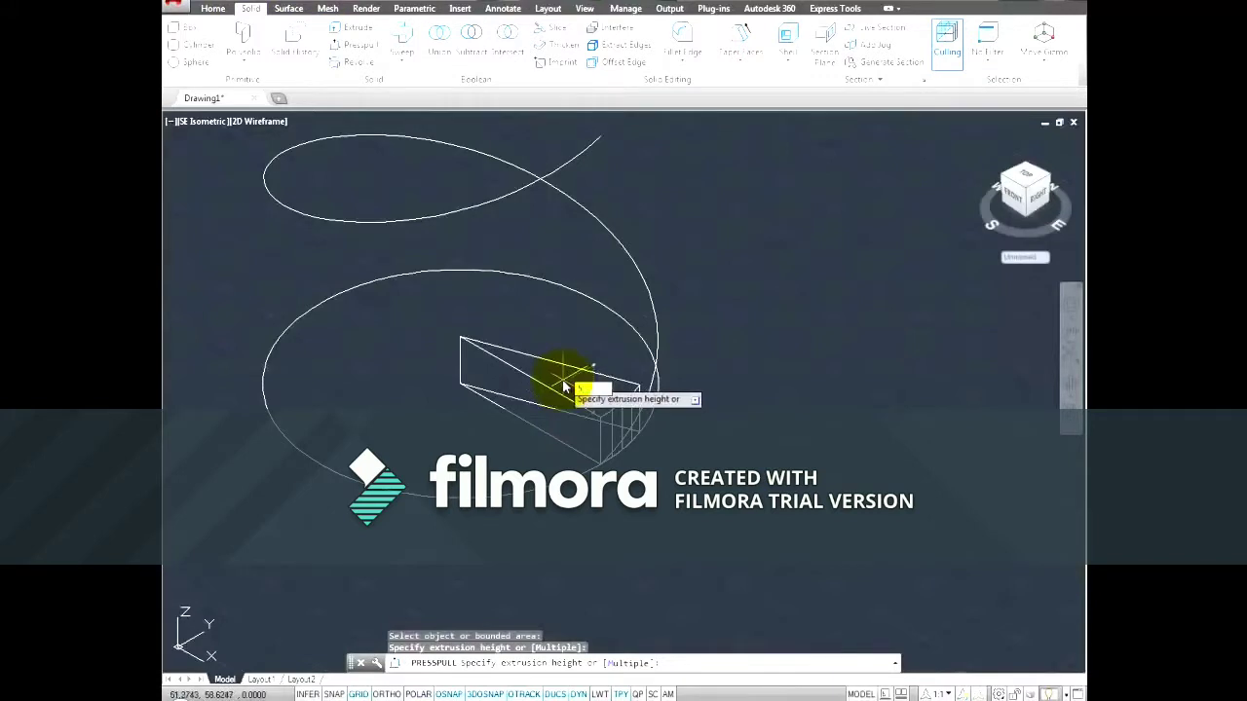
pyautogui.press('Return')
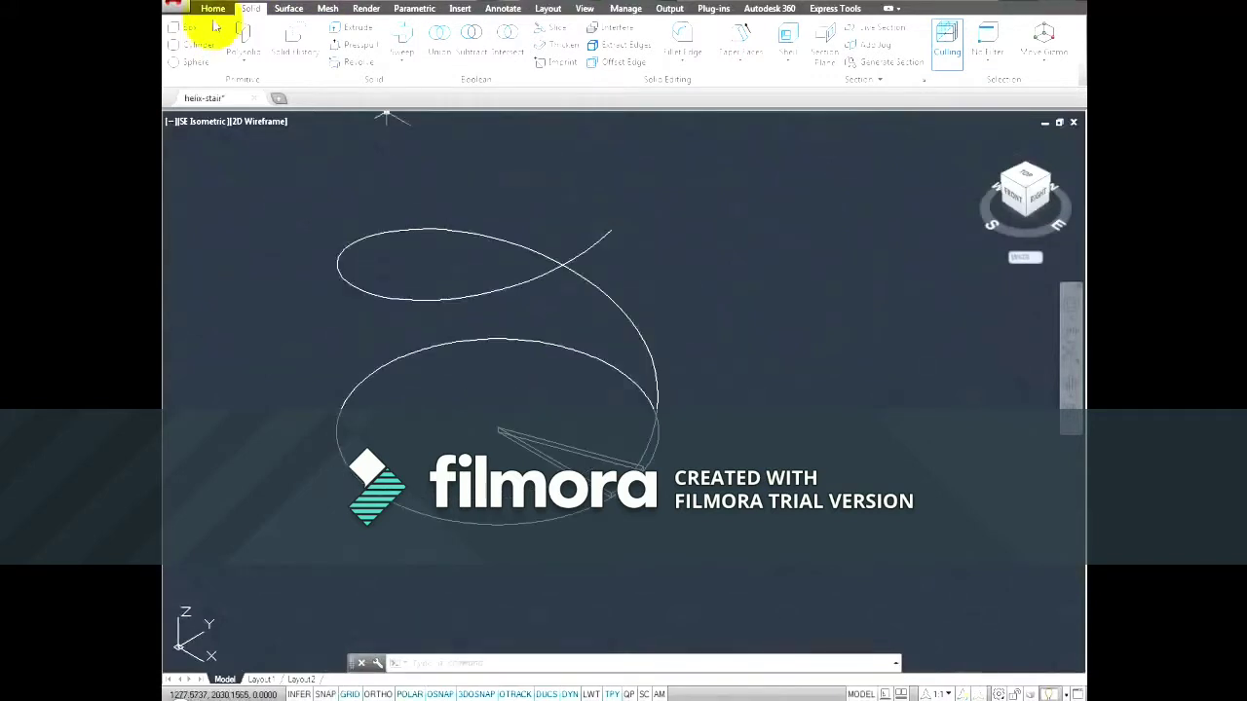
pyautogui.click(210, 10)
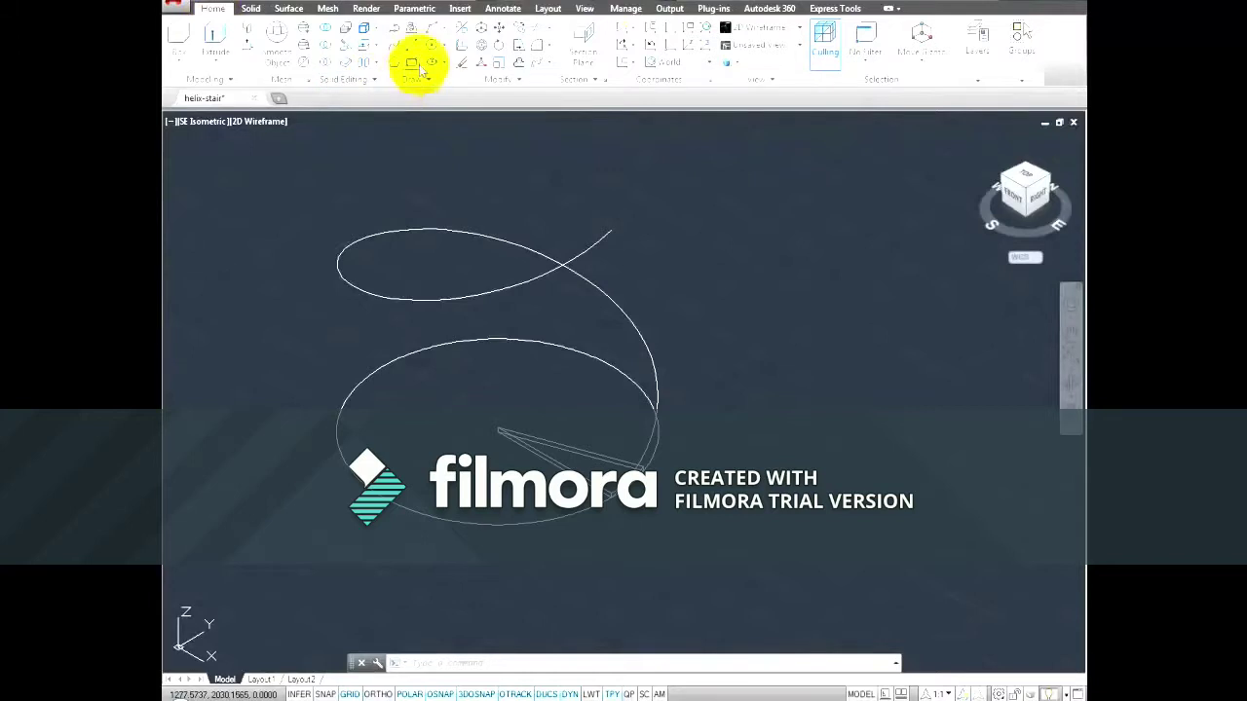
# - Draw a thin rectangle with opposite corner @1,25
pyautogui.click(411, 63)
pyautogui.click(719, 574)
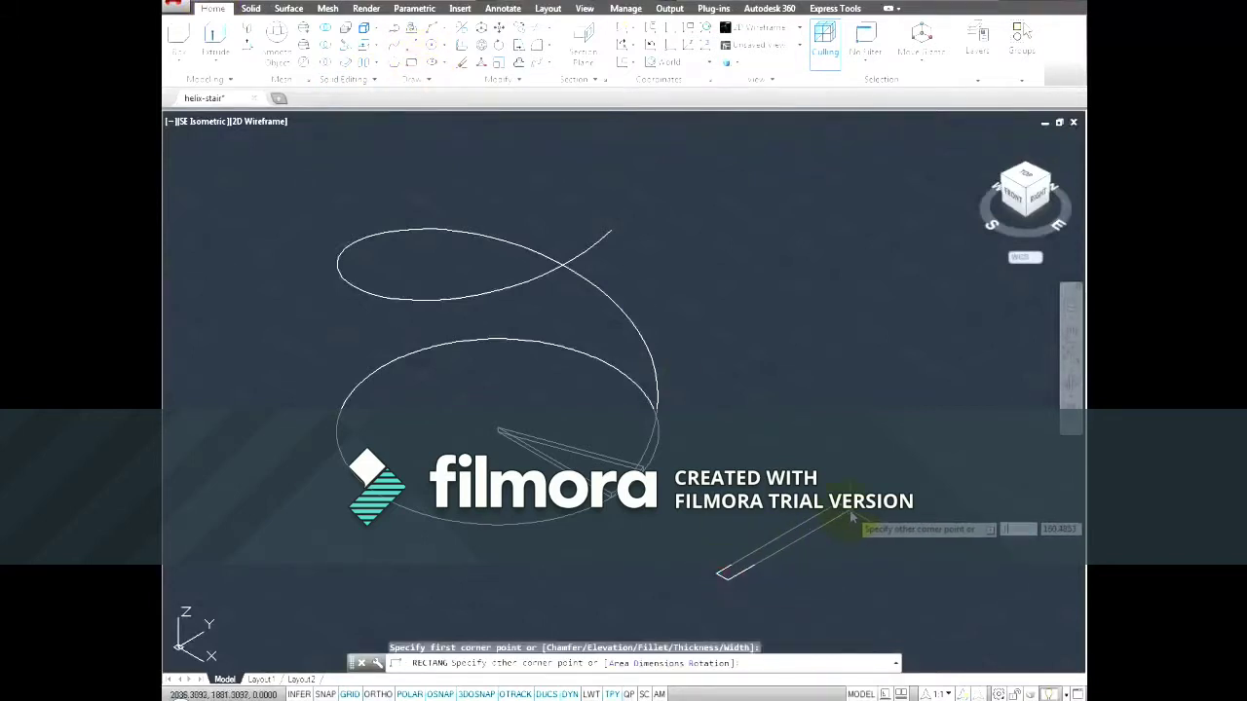
pyautogui.press('Tab')
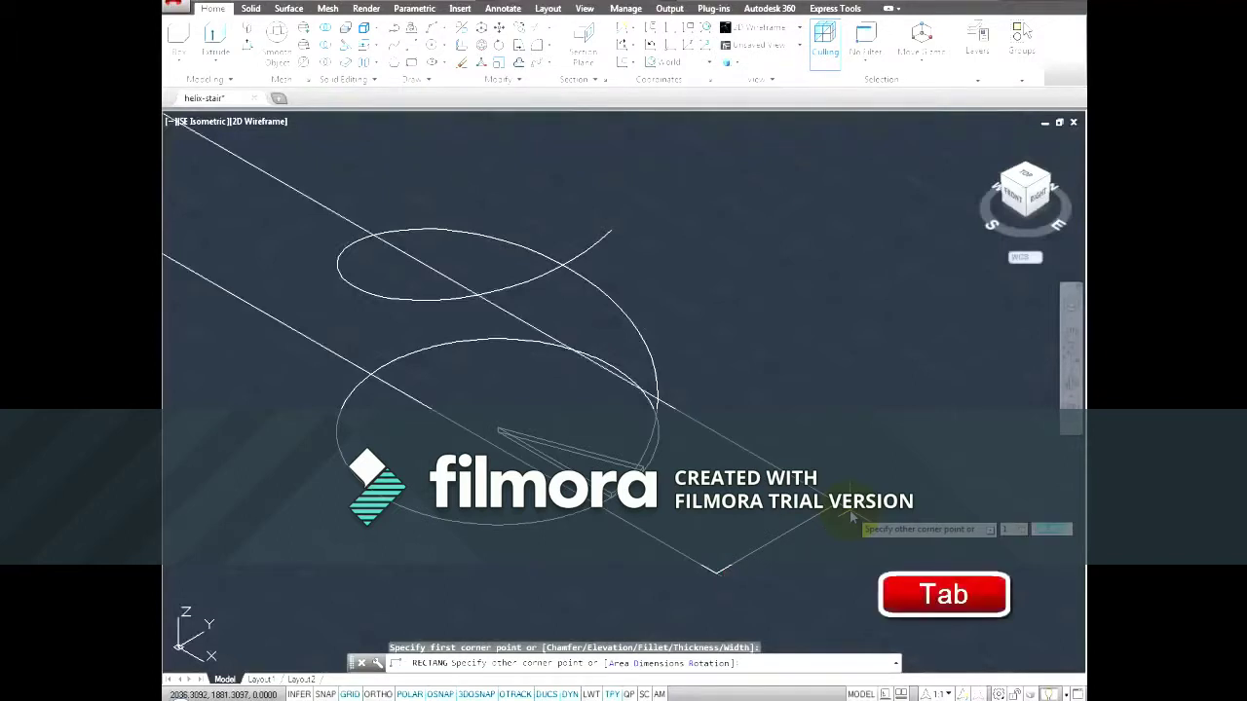
pyautogui.write('25')
pyautogui.press('Return')
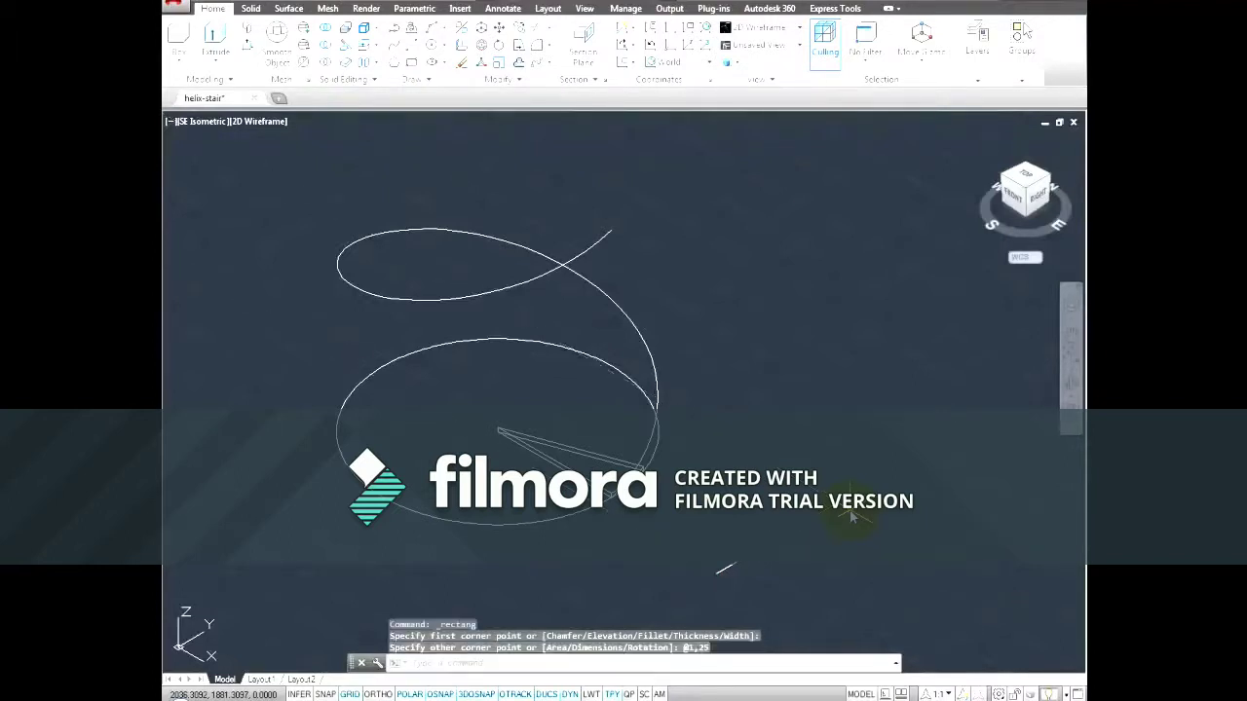
pyautogui.scroll(3, 850, 516)
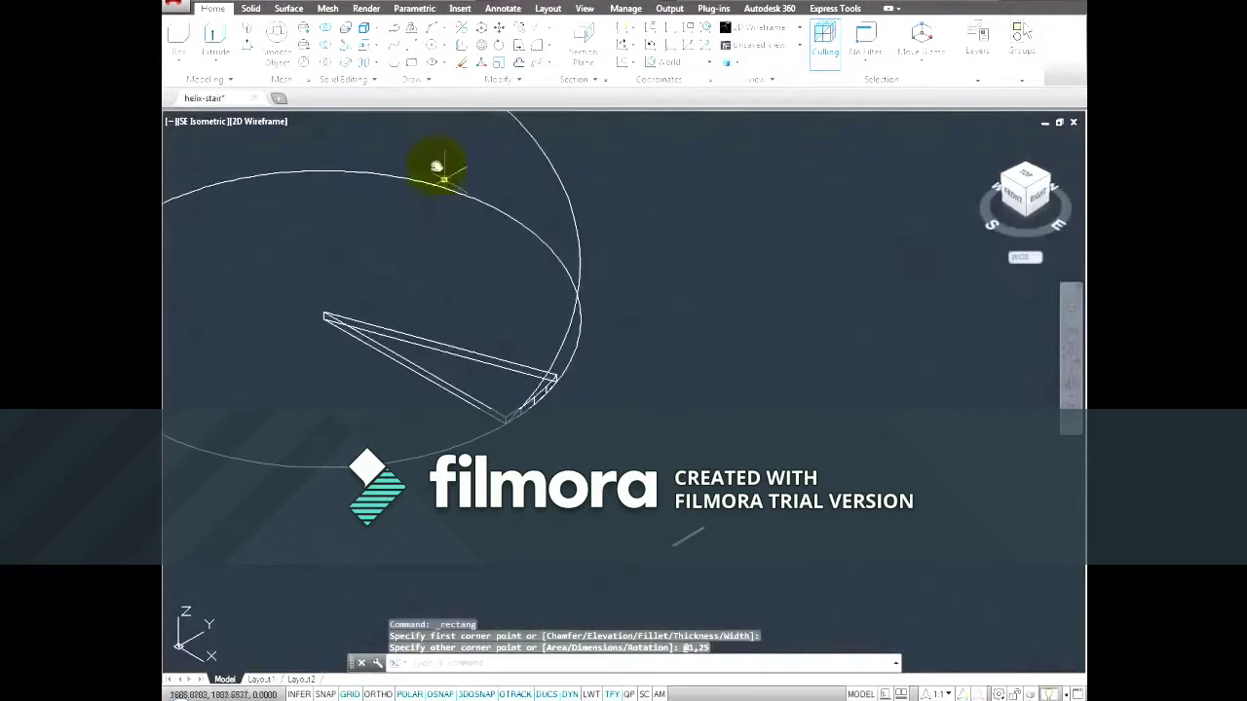
# - Draw a second rectangle from first corner 10 to @1,70
pyautogui.click(407, 61)
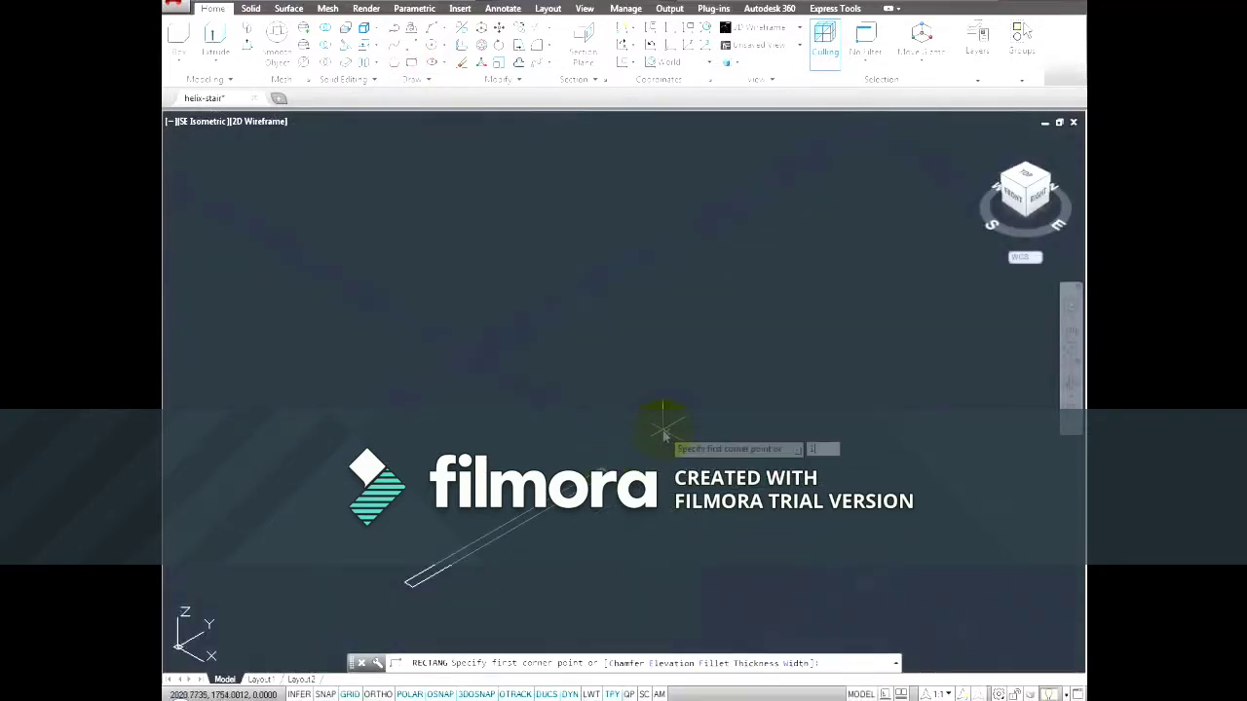
pyautogui.press('Return')
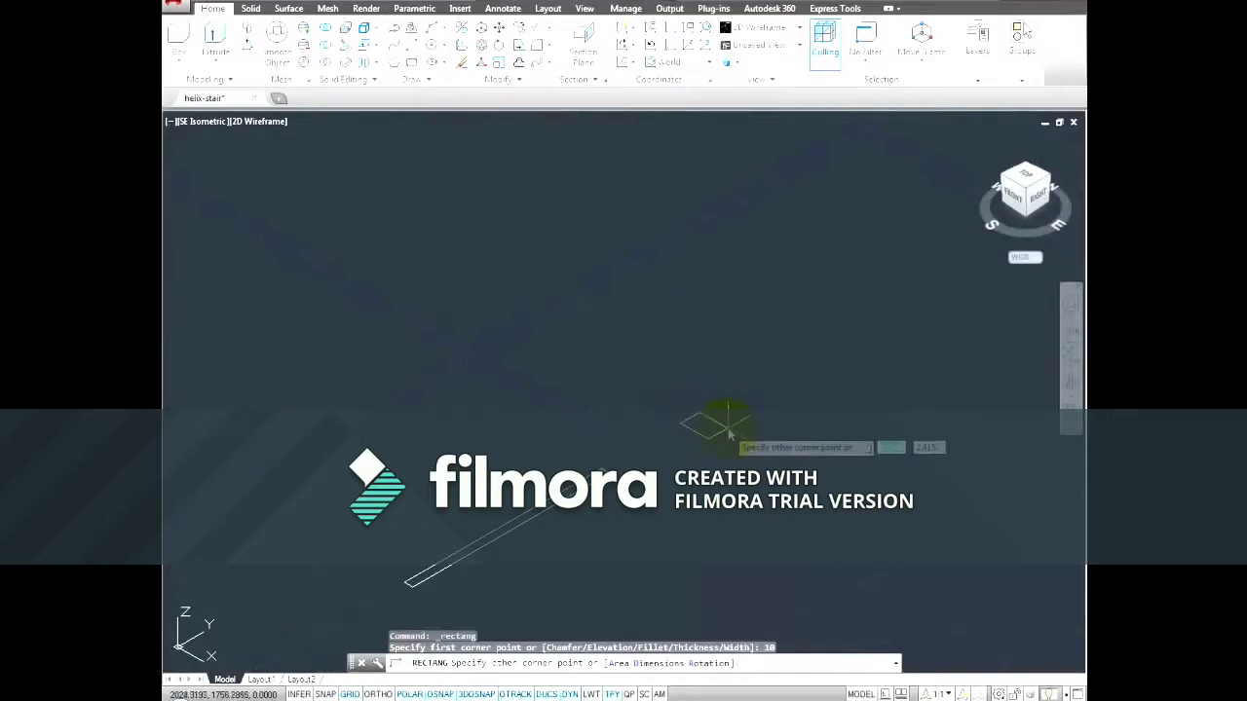
pyautogui.press('Tab')
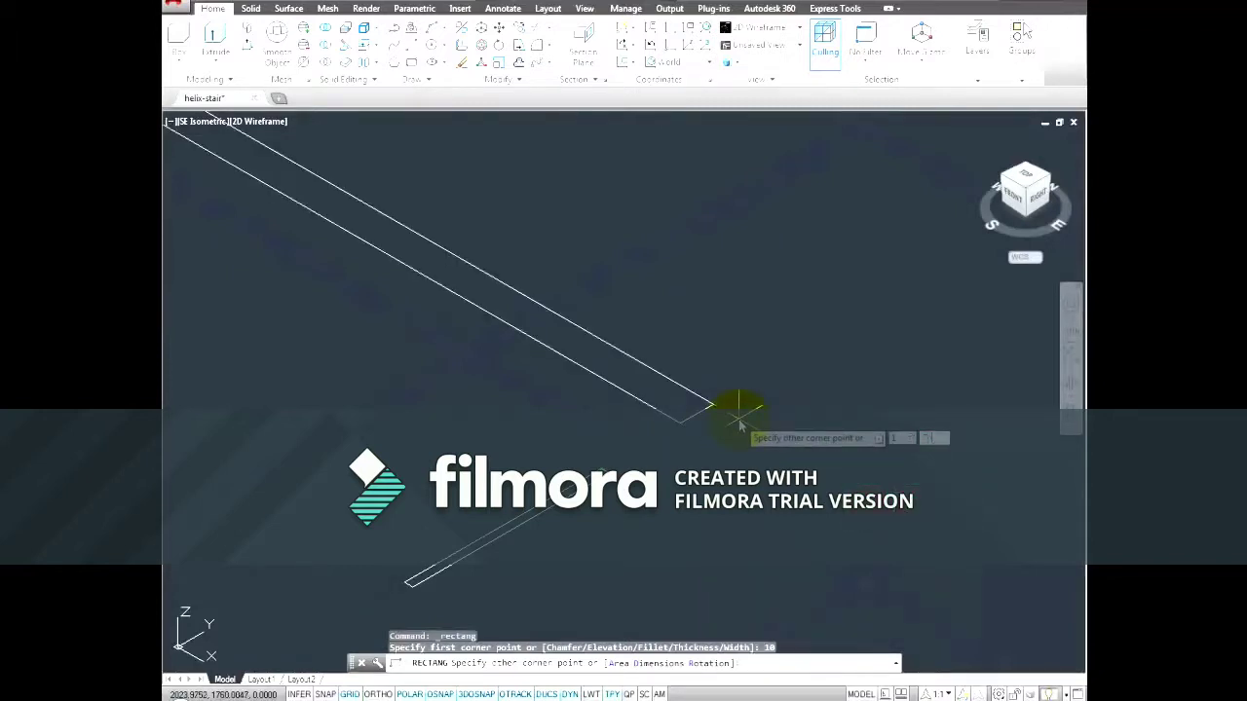
pyautogui.press('Return')
pyautogui.moveTo(740, 421); pyautogui.dragTo(526, 421, button='middle')
# - Draw a radius 3.5 circle centred 15 past the long rectangle
pyautogui.click(431, 46)
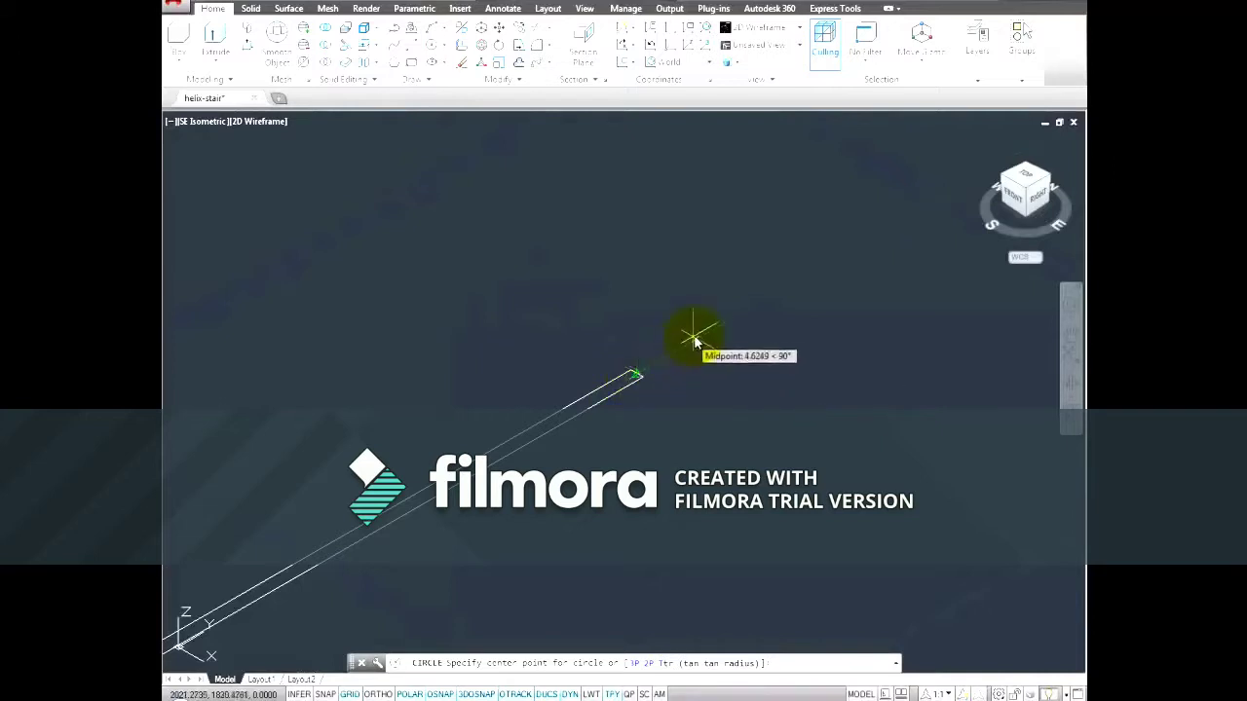
pyautogui.write('15')
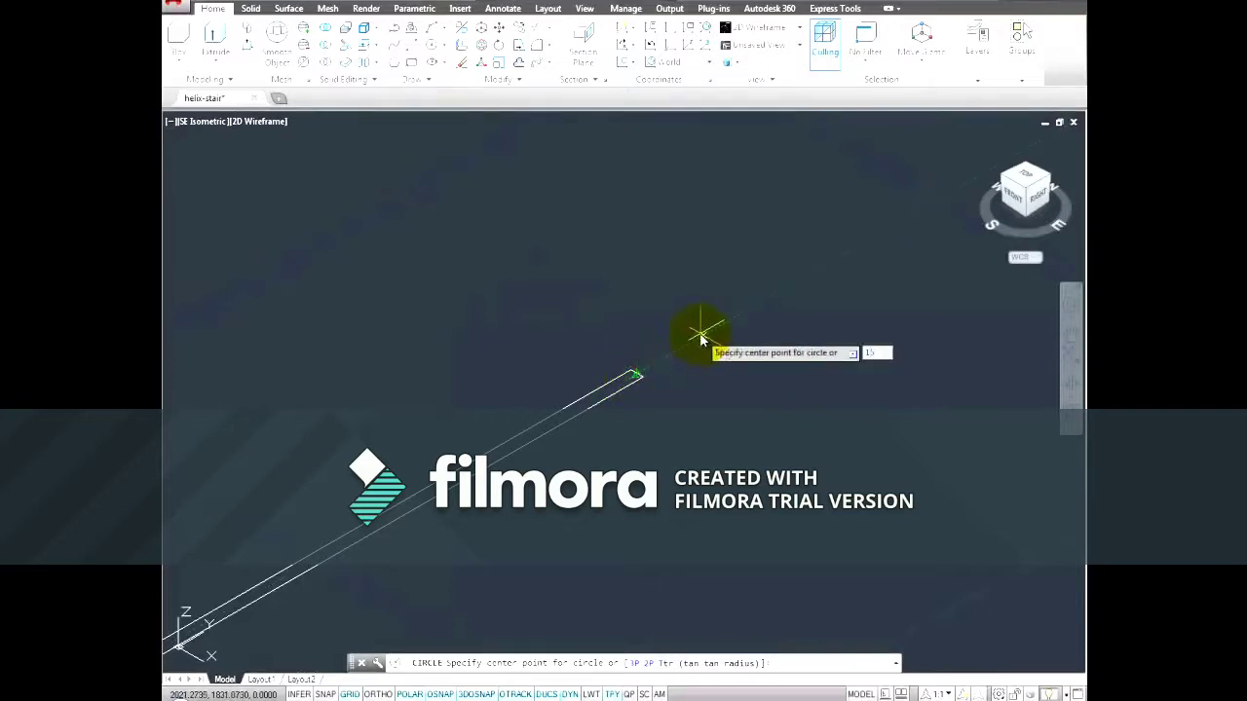
pyautogui.press('Return')
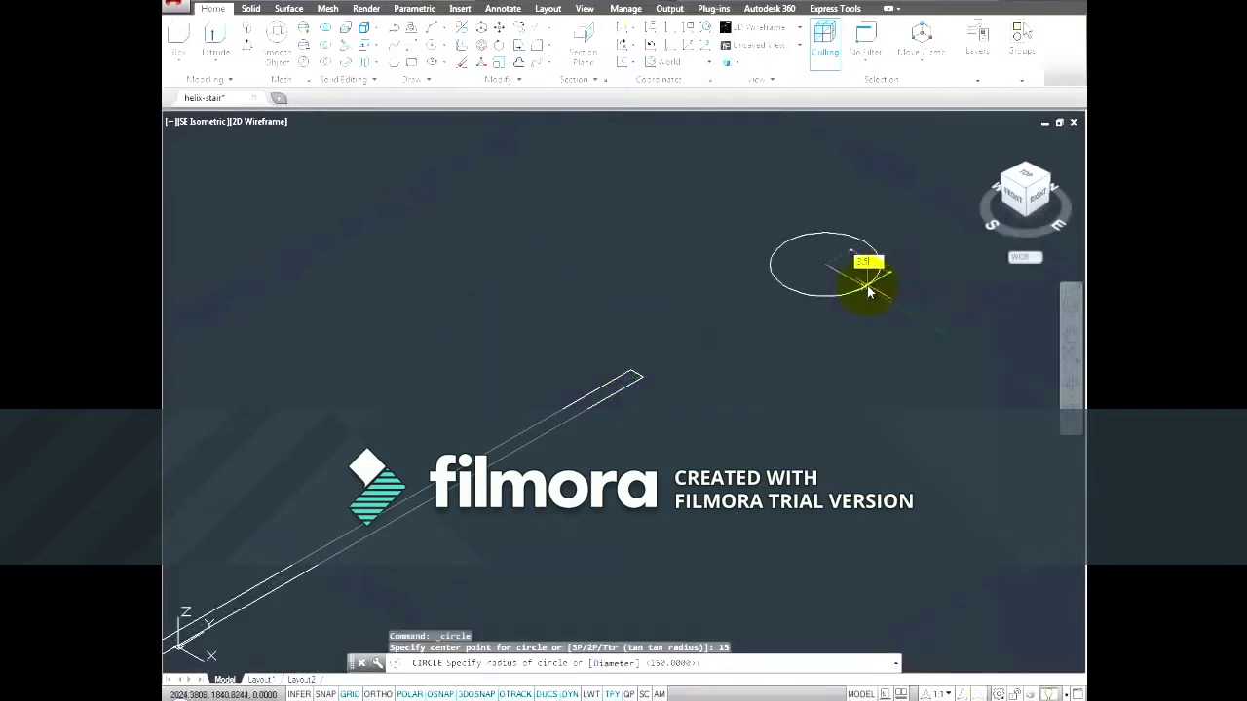
pyautogui.press('Return')
pyautogui.scroll(-3, 853, 307)
pyautogui.scroll(-2, 493, 409)
pyautogui.scroll(2, 493, 409)
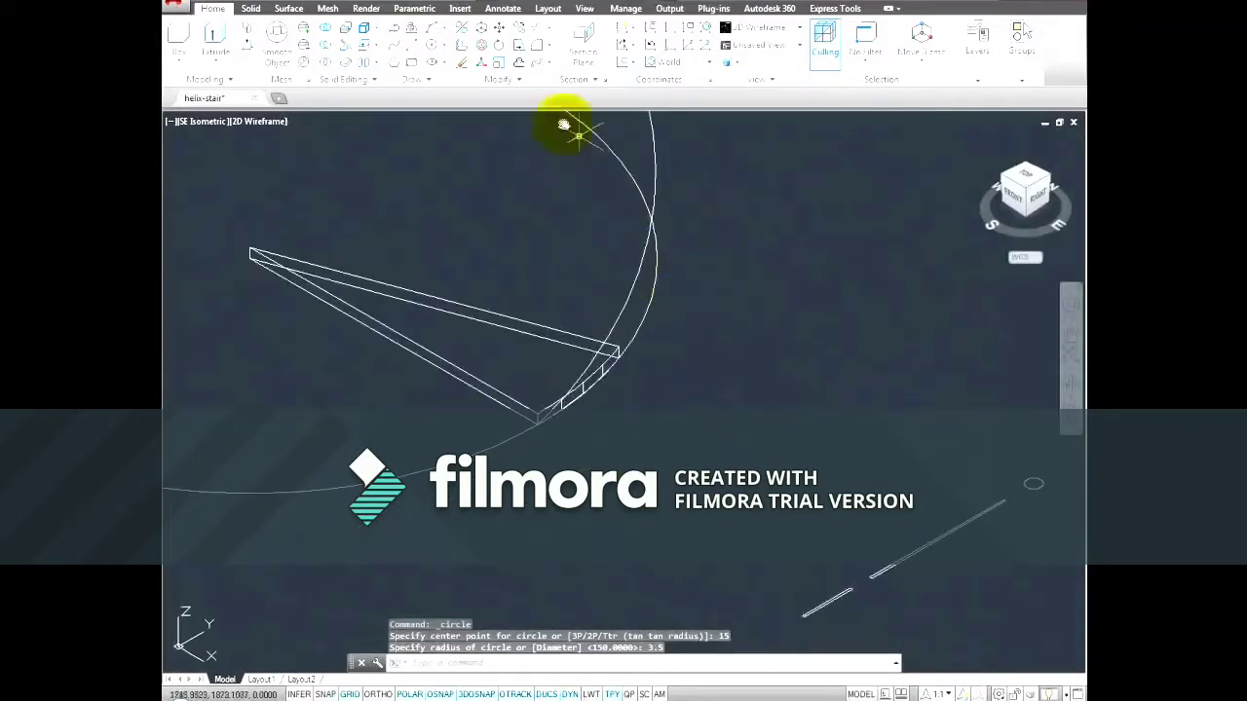
# - Draw a radius 2 circle on the step's outer edge, then bring up the visual styles list
pyautogui.click(431, 43)
pyautogui.scroll(2, 589, 409)
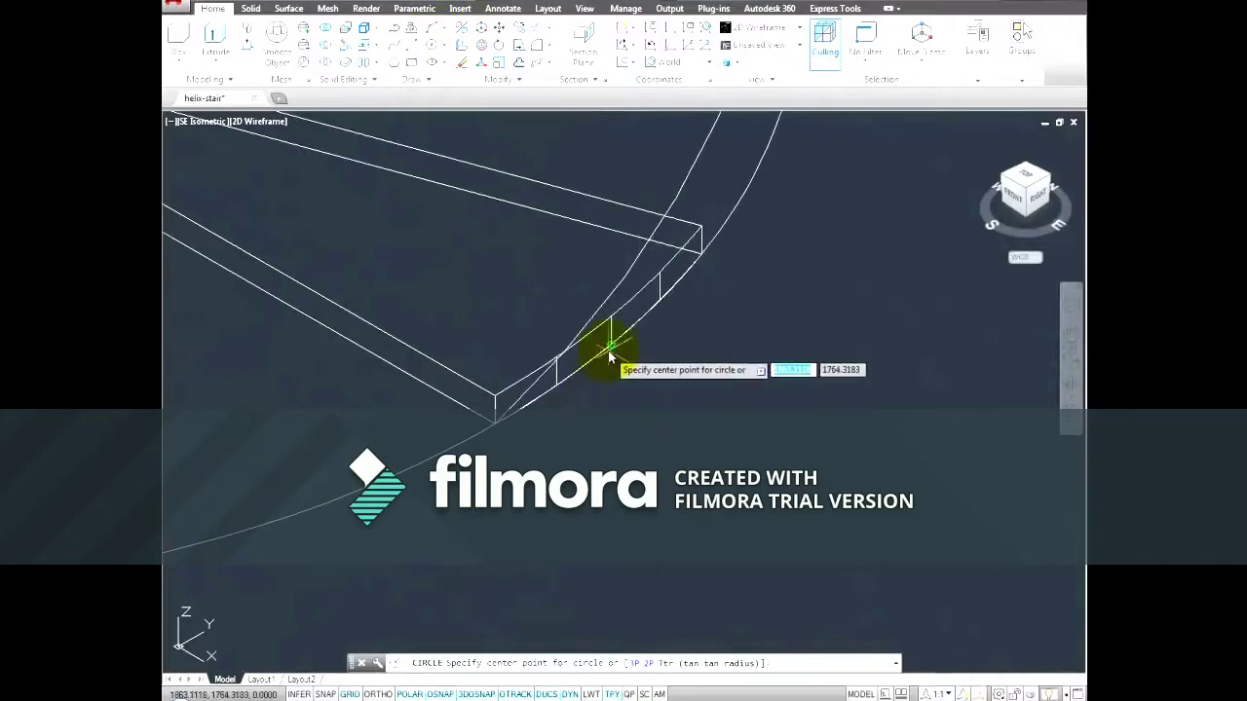
pyautogui.click(608, 344)
pyautogui.press('Return')
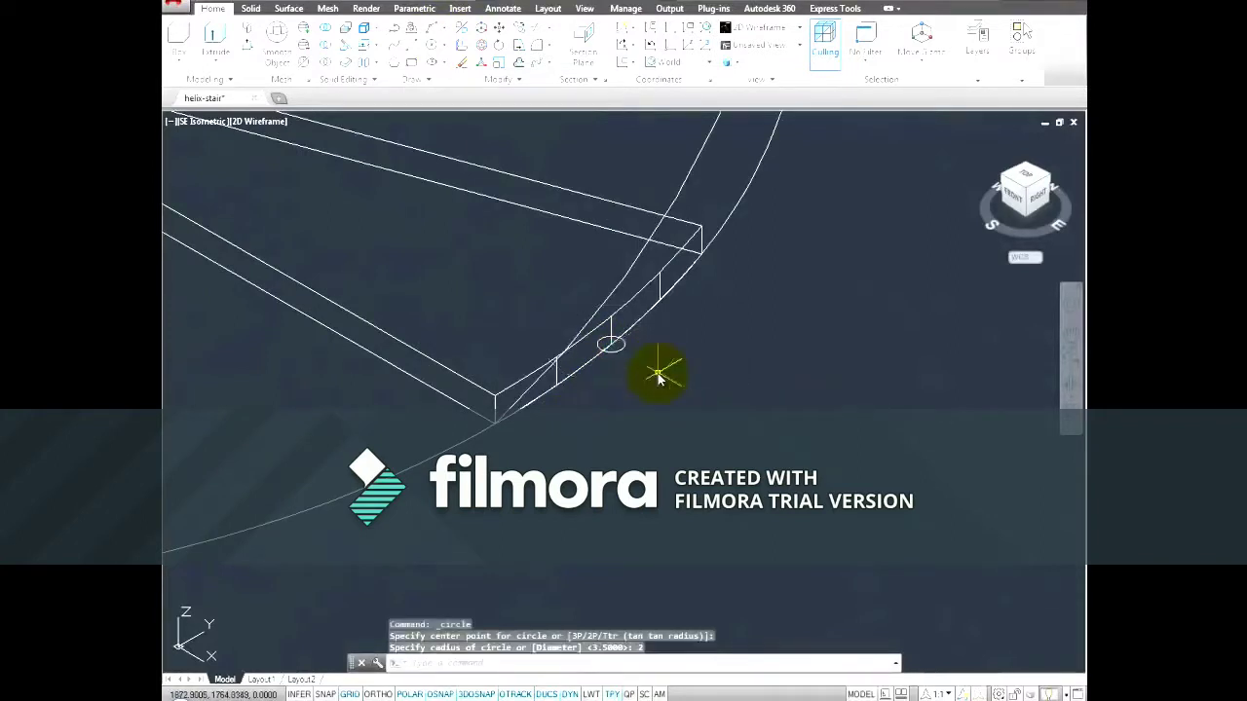
pyautogui.scroll(-3, 658, 378)
pyautogui.scroll(-1, 298, 209)
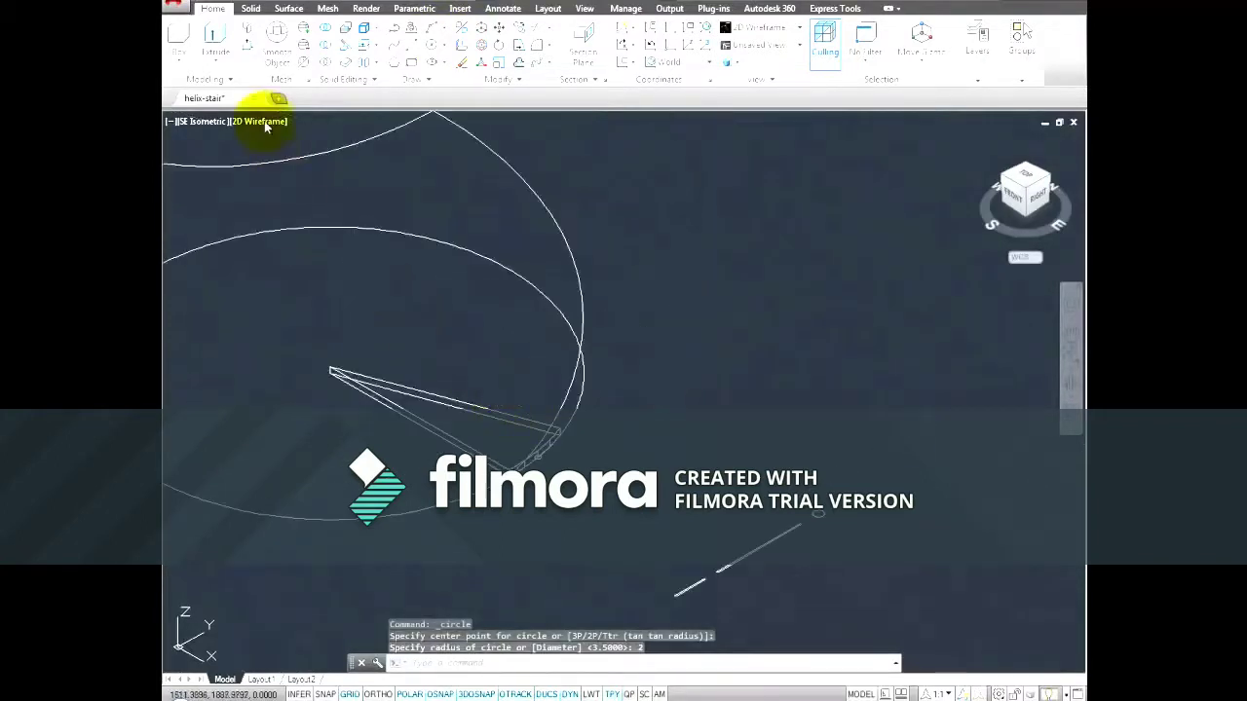
pyautogui.click(265, 122)
# - Apply Conceptual shading, press-pull the radius 2 circle 125 units into a post, and select the thin rectangle
pyautogui.click(310, 174)
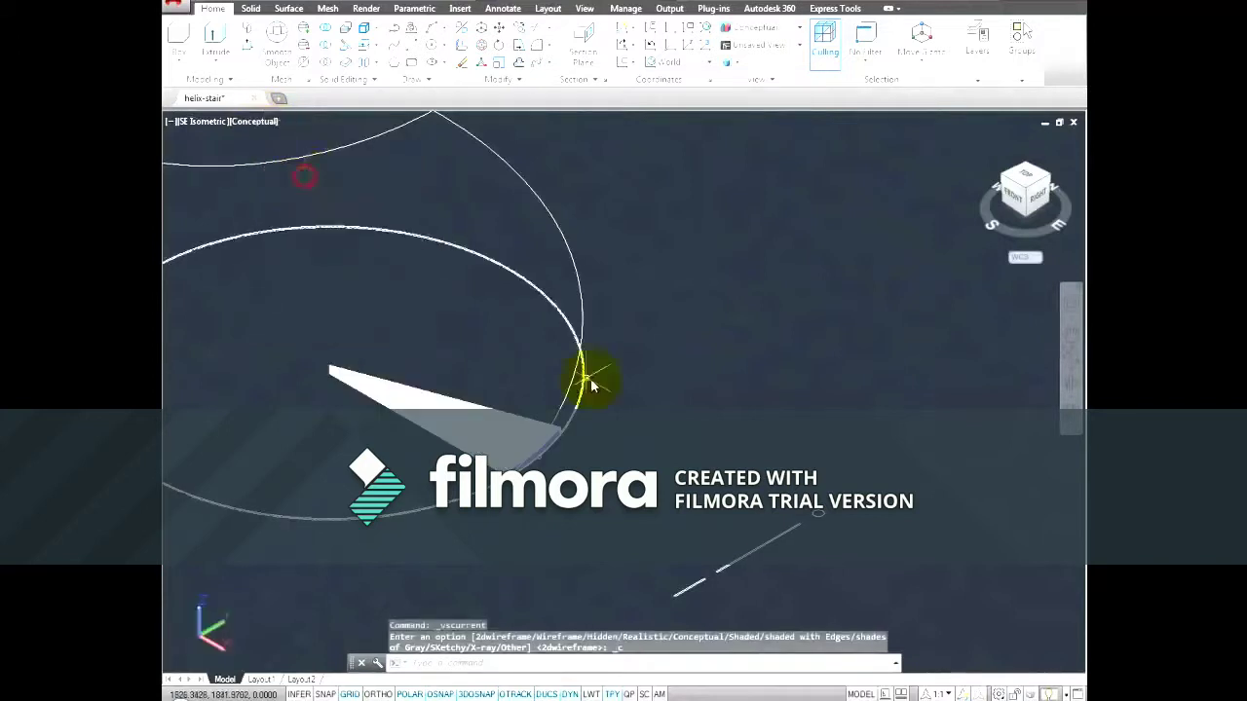
pyautogui.scroll(3, 590, 376)
pyautogui.click(250, 9)
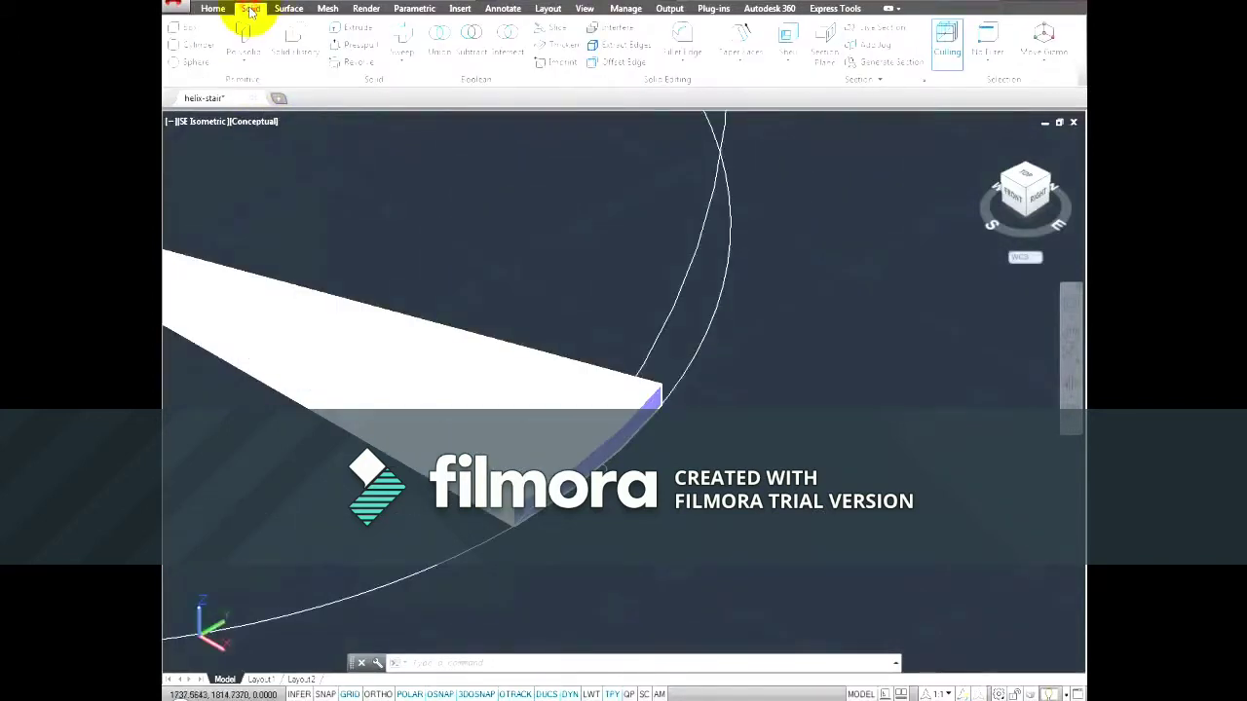
pyautogui.click(361, 47)
pyautogui.scroll(2, 390, 181)
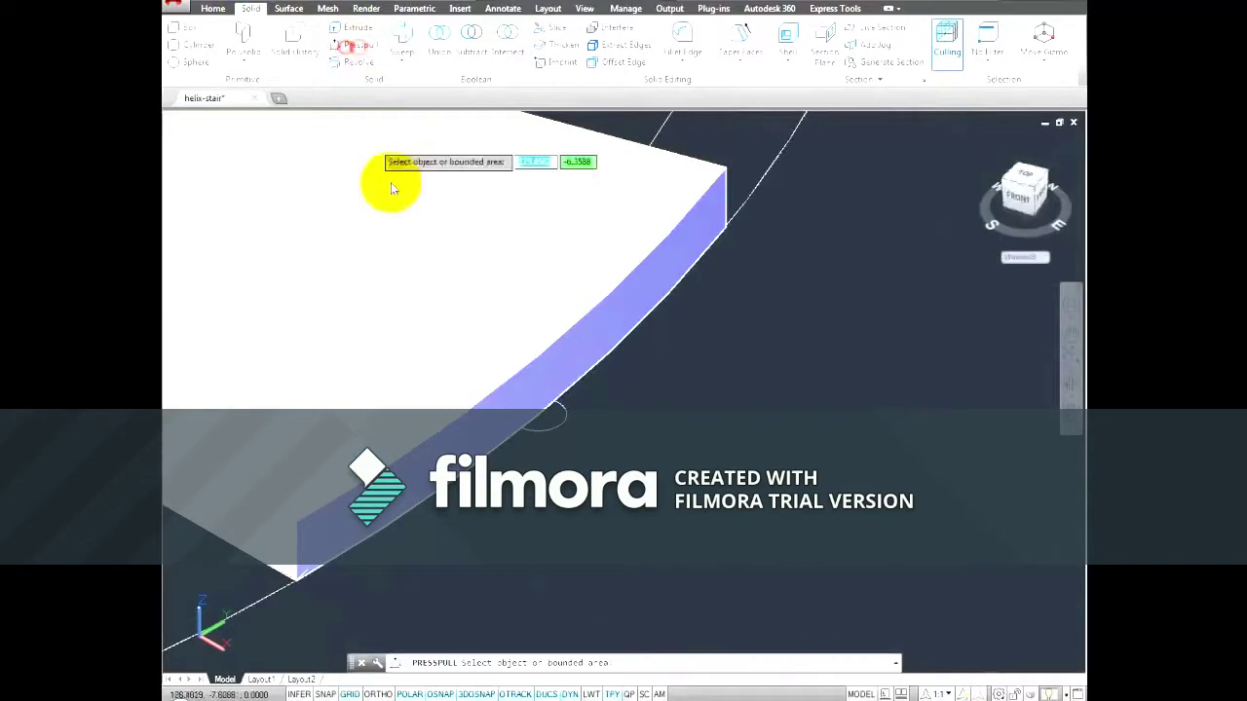
pyautogui.click(537, 415)
pyautogui.write('125')
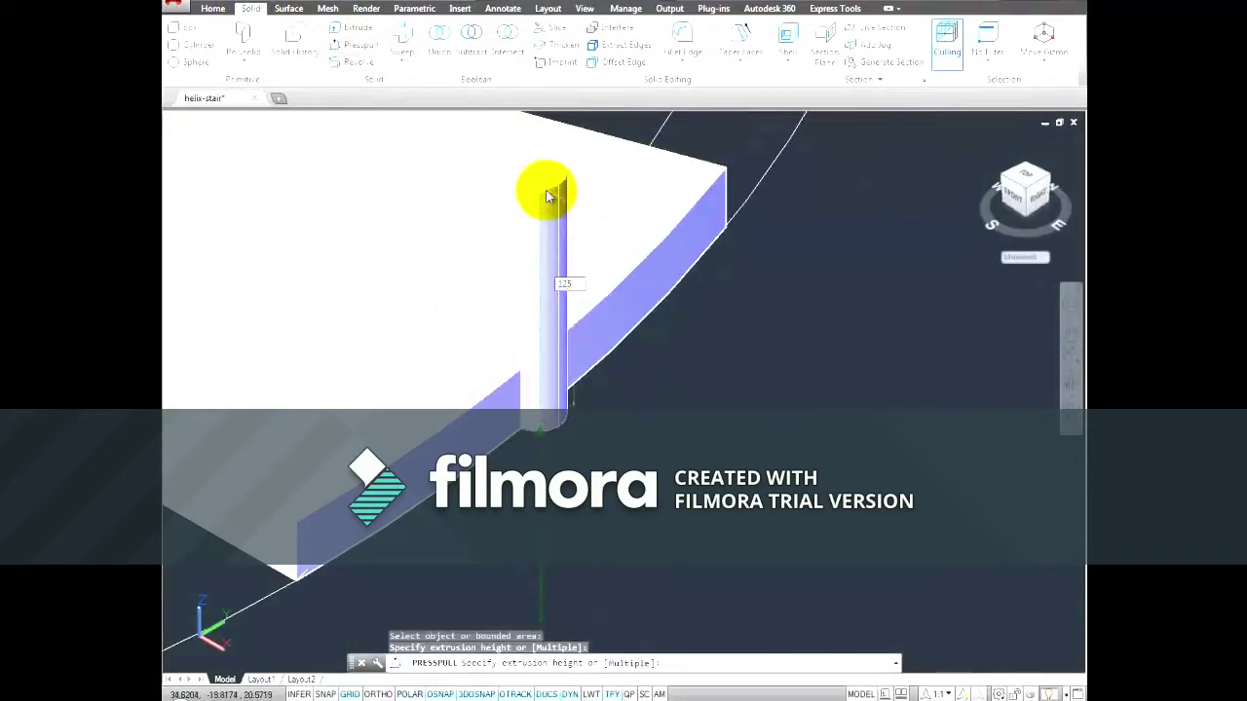
pyautogui.press('Return')
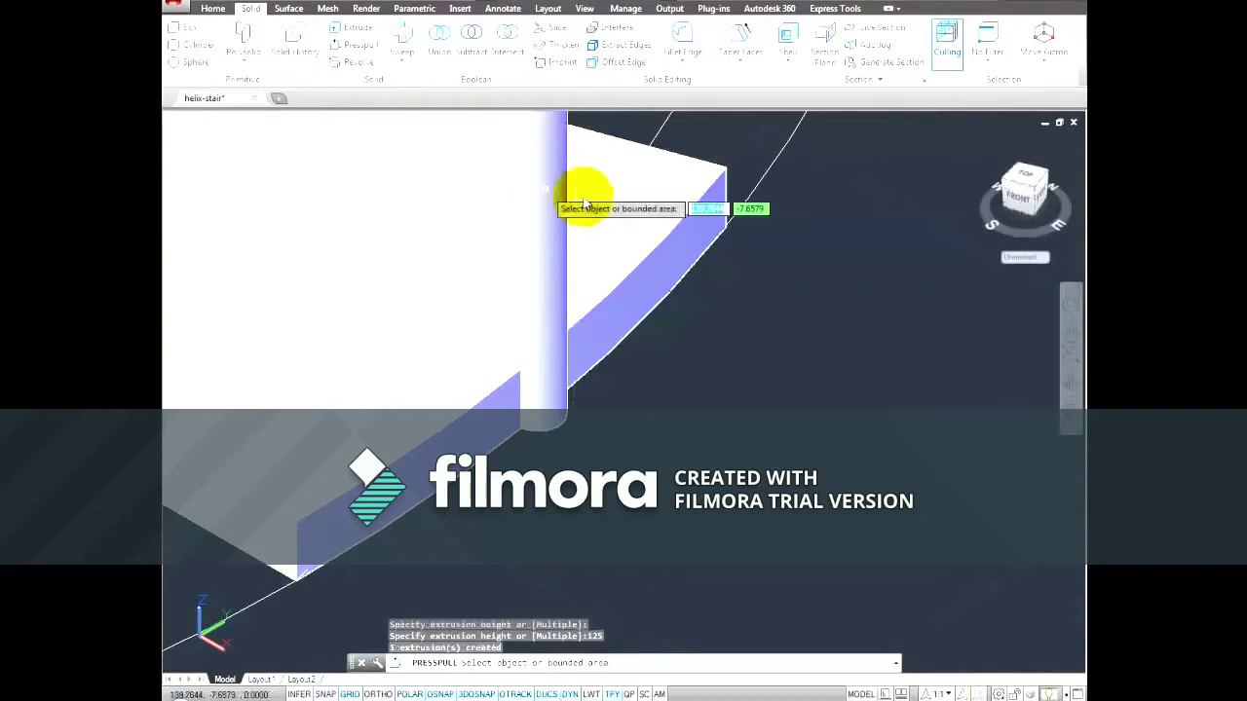
pyautogui.scroll(-3, 705, 360)
pyautogui.moveTo(951, 399); pyautogui.dragTo(710, 561)
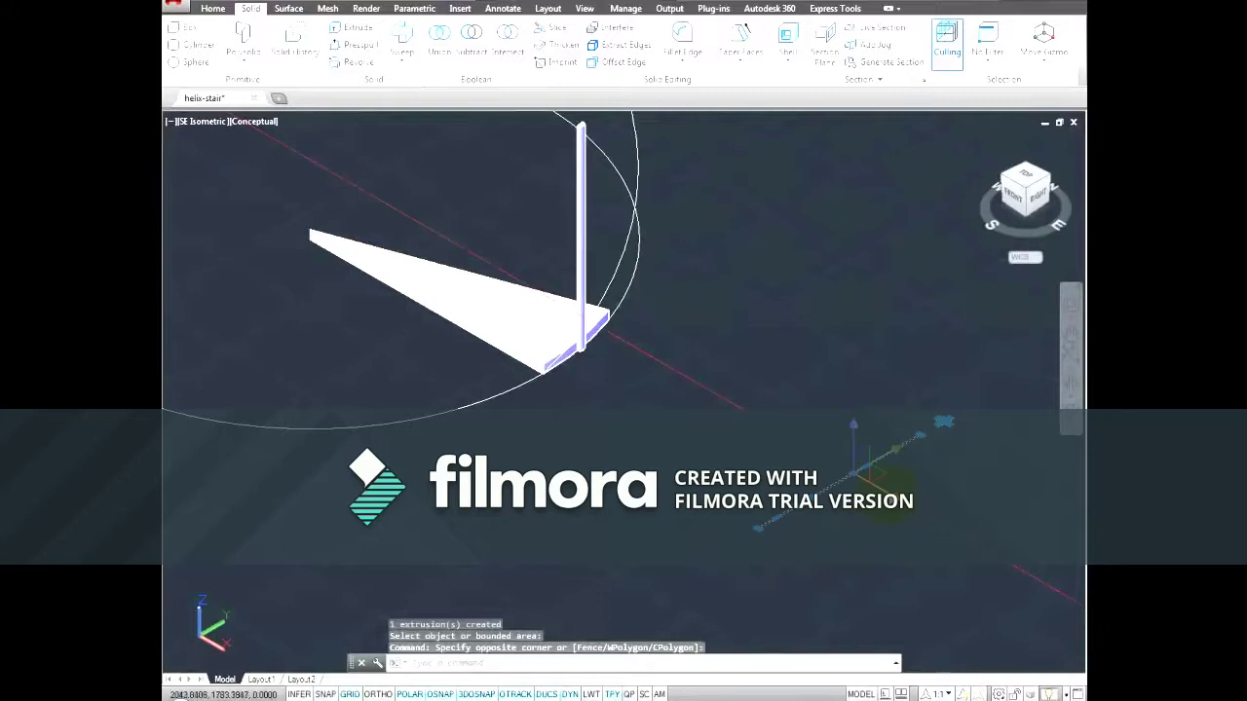
# - Grip-rotate the thin rectangle so it stands vertical
pyautogui.press('space')
pyautogui.click(855, 472)
pyautogui.press('space')
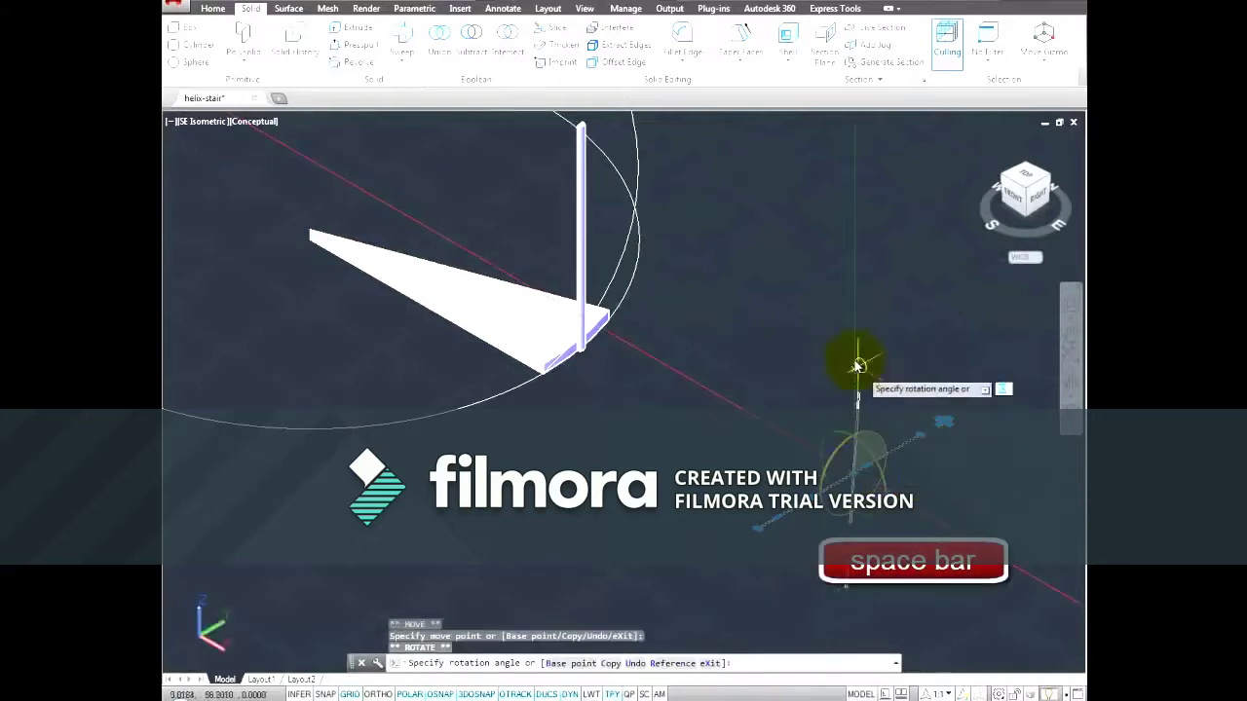
pyautogui.click(855, 364)
pyautogui.press('Escape')
# - Grip-move the upright rectangle to the step's outer corner
pyautogui.moveTo(898, 315); pyautogui.dragTo(798, 607)
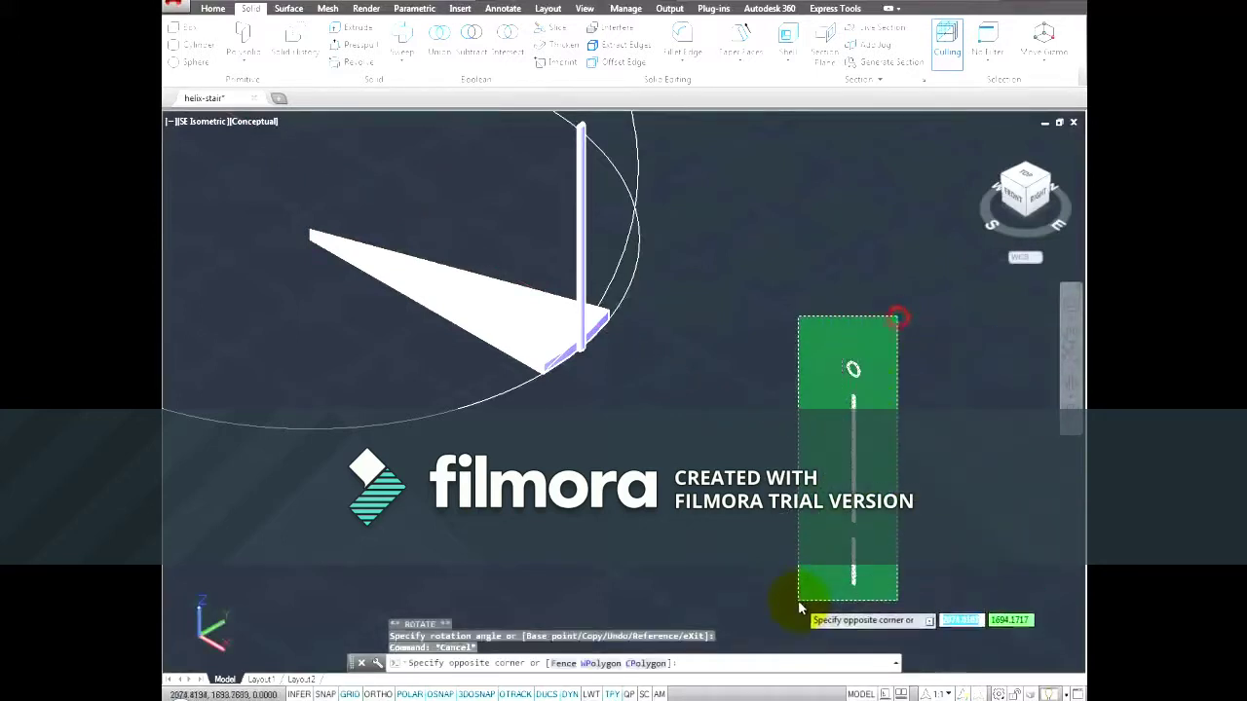
pyautogui.click(853, 521)
pyautogui.press('space')
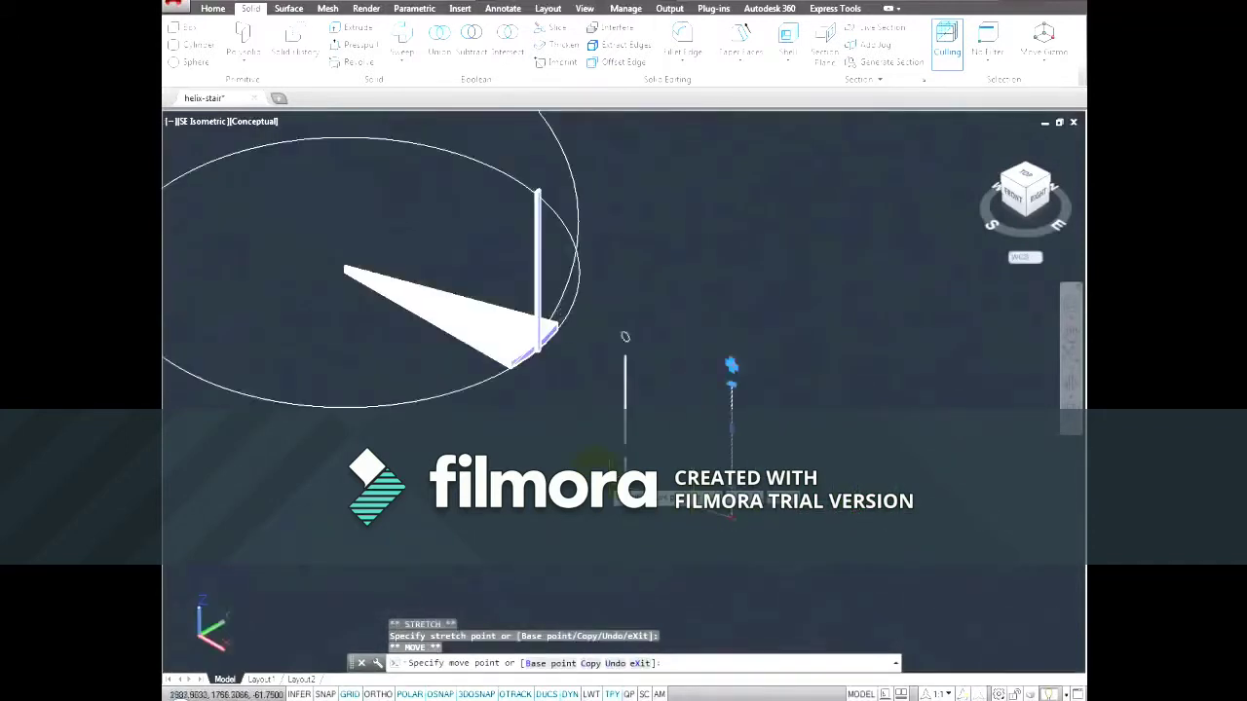
pyautogui.scroll(5, 541, 361)
pyautogui.click(516, 273)
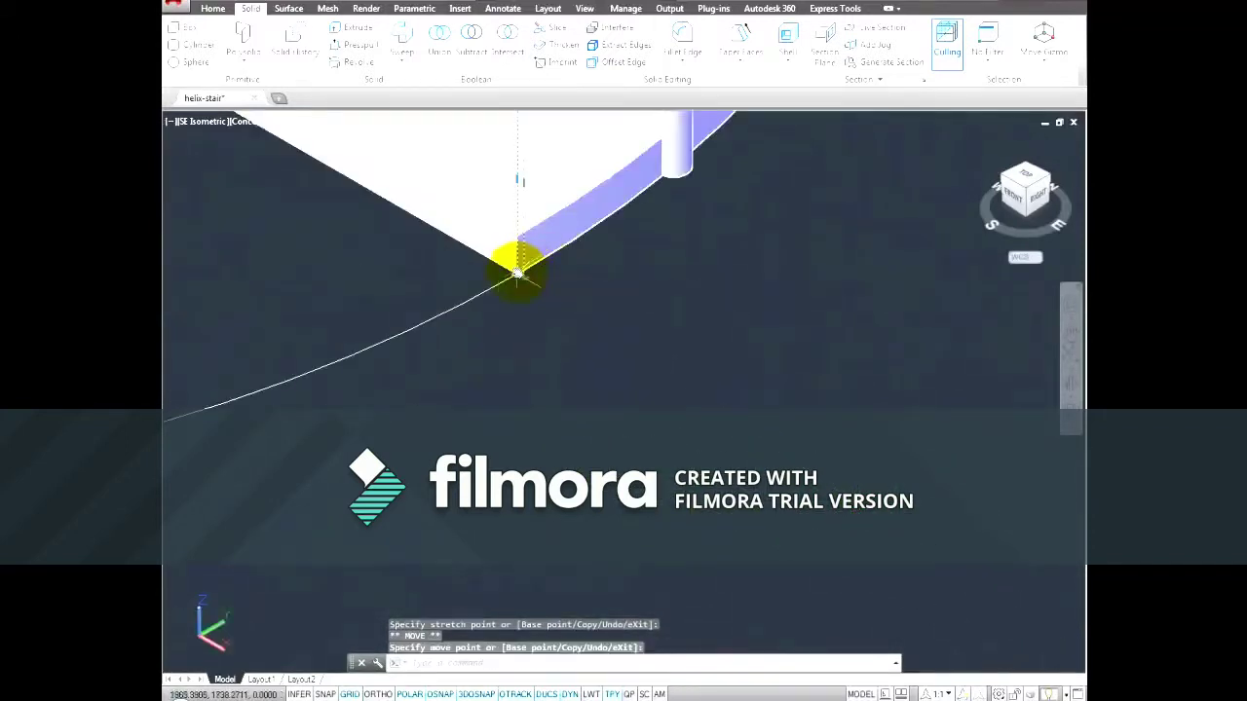
pyautogui.press('Escape')
# - Nudge the post with the move gizmo and orbit the model toward a front view
pyautogui.scroll(-3, 655, 364)
pyautogui.scroll(-2, 584, 467)
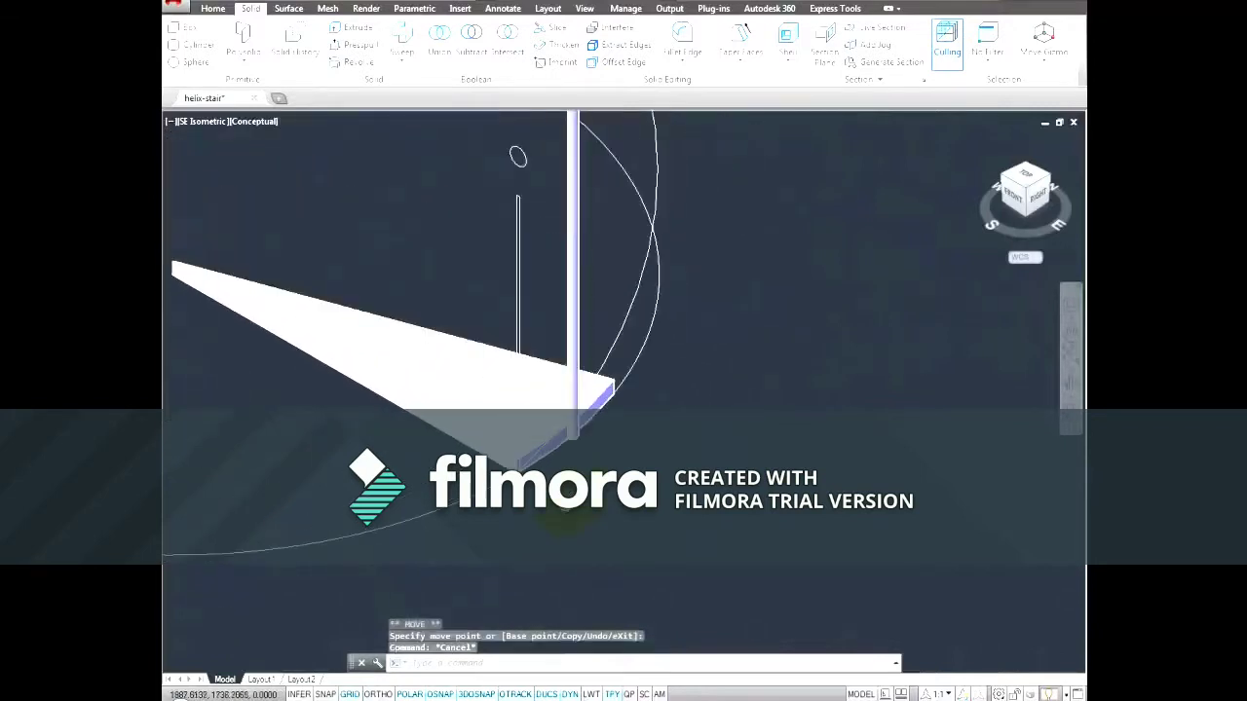
pyautogui.click(577, 427)
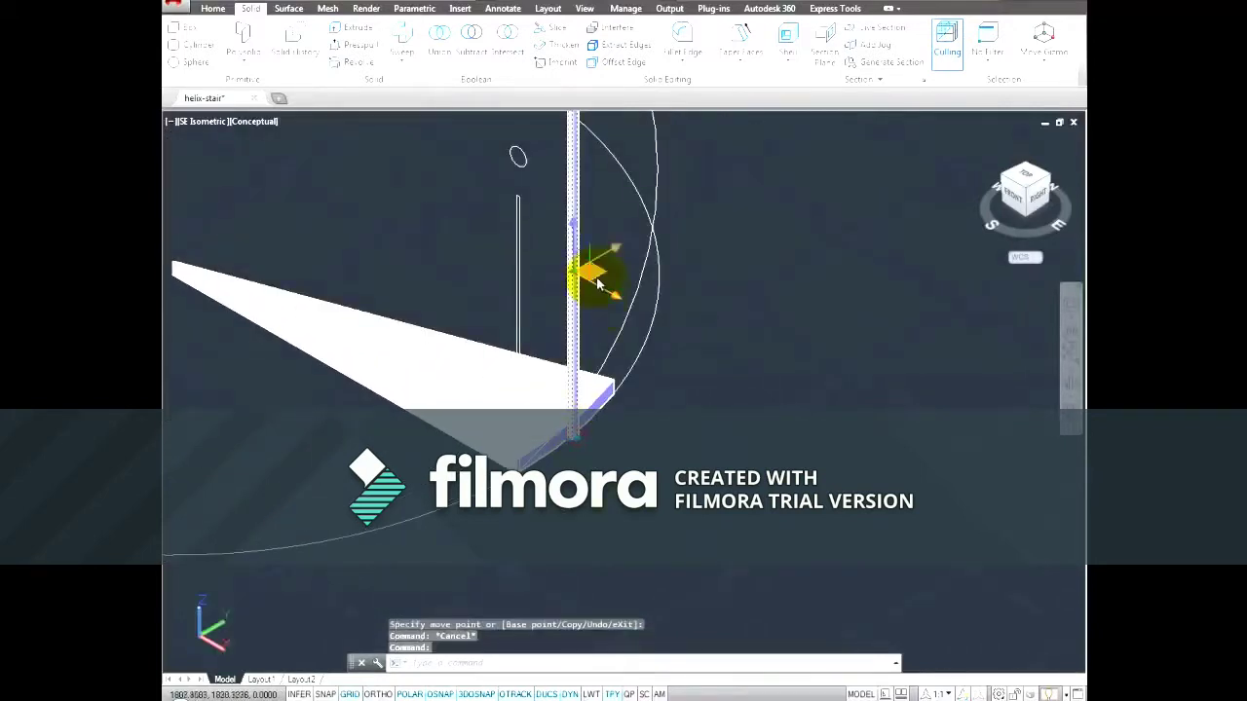
pyautogui.click(605, 295)
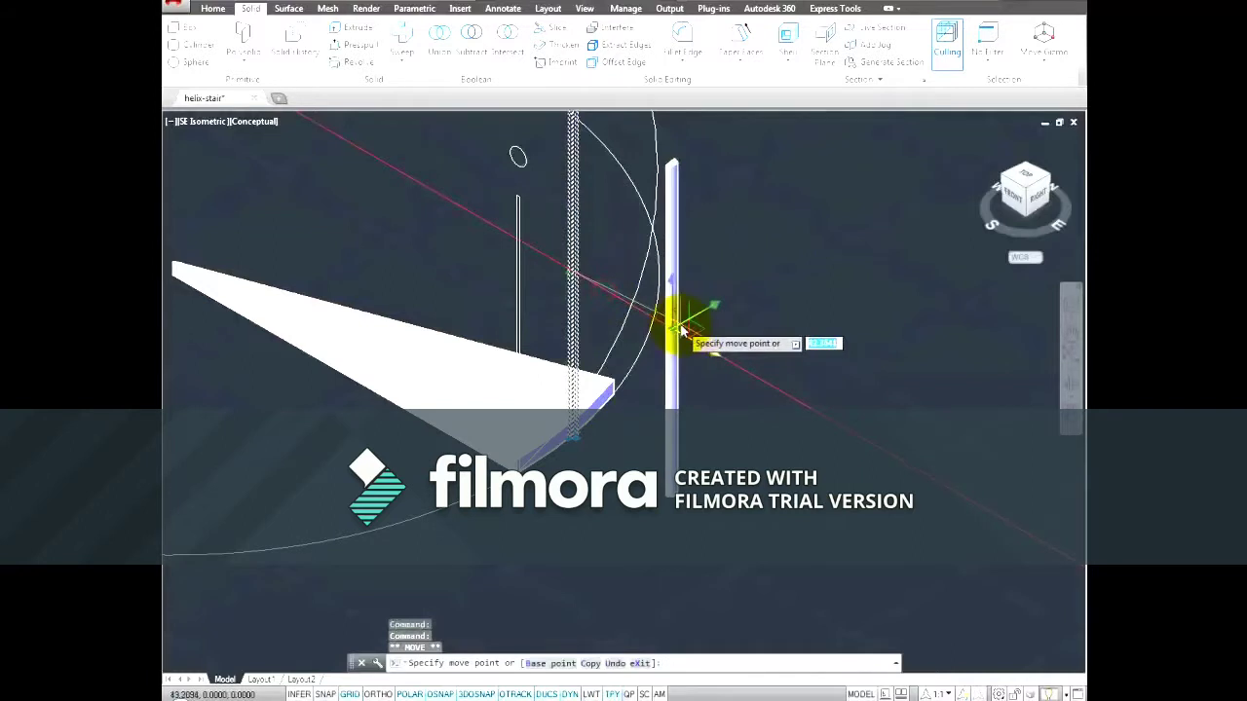
pyautogui.press('Escape')
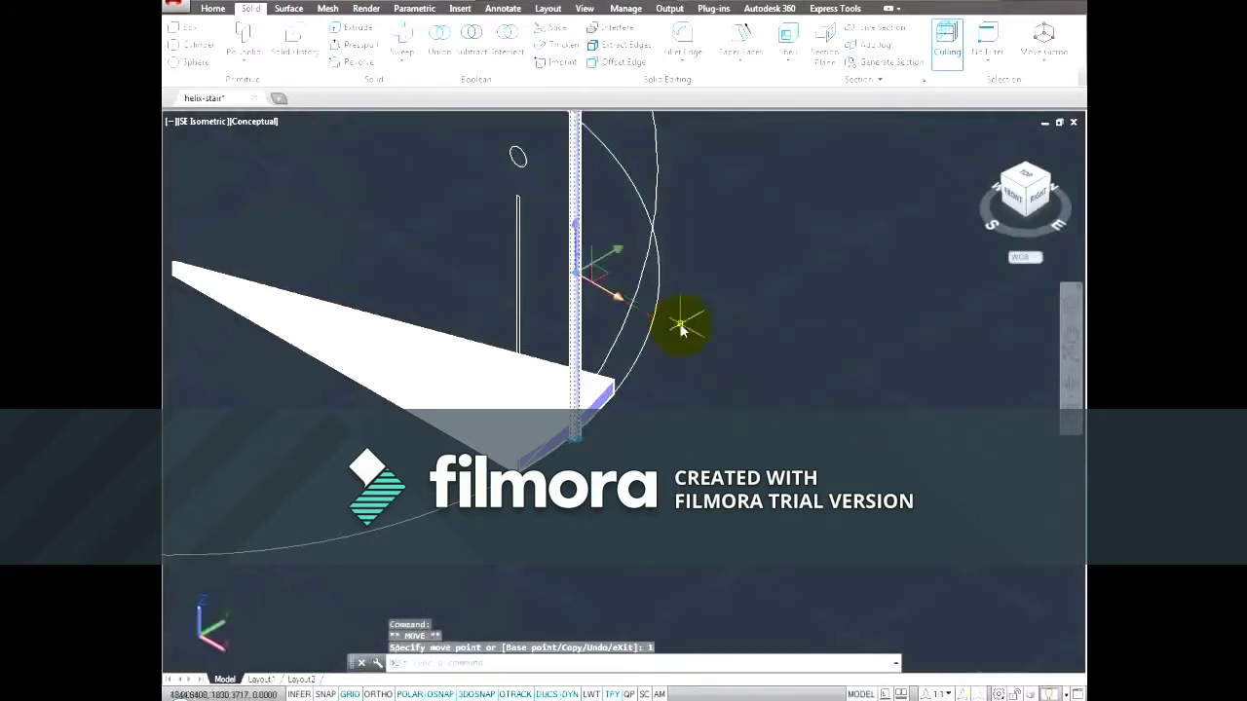
pyautogui.press('Escape')
pyautogui.moveTo(599, 479)
pyautogui.keyDown('shift'); pyautogui.mouseDown(button='middle')
pyautogui.moveTo(677, 466)
pyautogui.moveTo(647, 516)
pyautogui.moveTo(749, 575)
pyautogui.moveTo(626, 516)
pyautogui.moveTo(615, 446)
pyautogui.mouseUp(button='middle'); pyautogui.keyUp('shift')
pyautogui.scroll(-3, 647, 517)
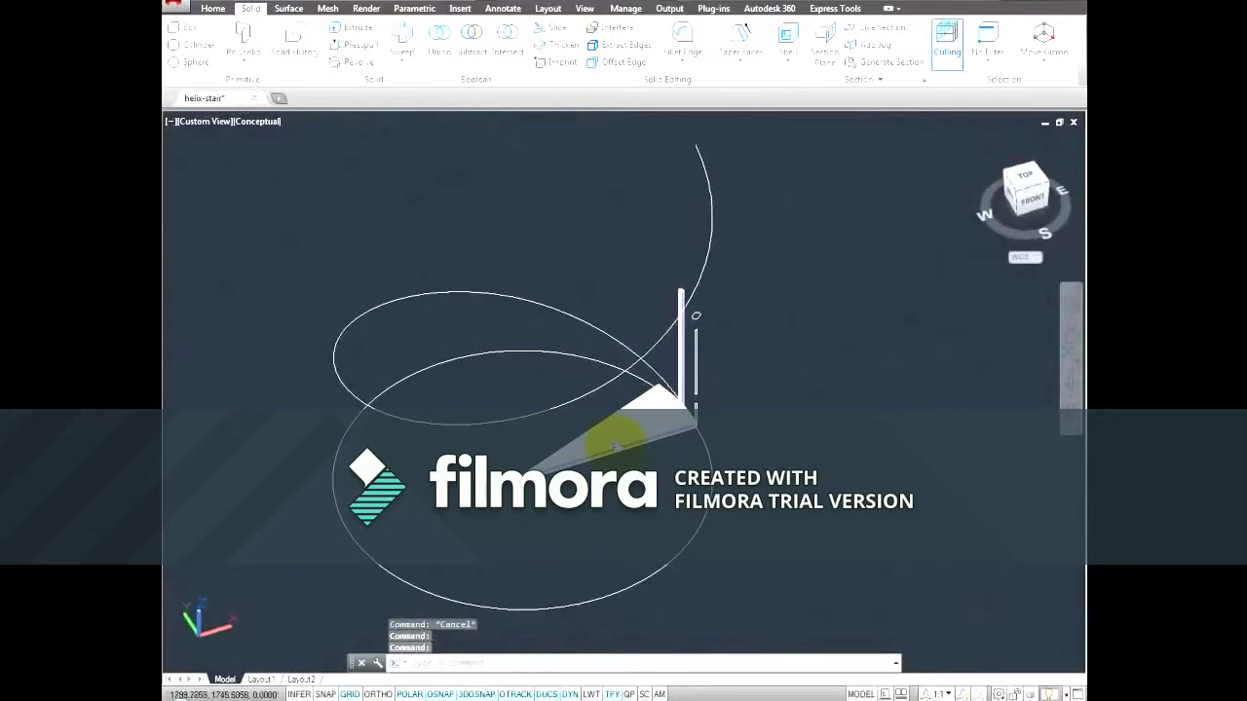
# - Path-array the wedge step and post along the helix
pyautogui.click(214, 10)
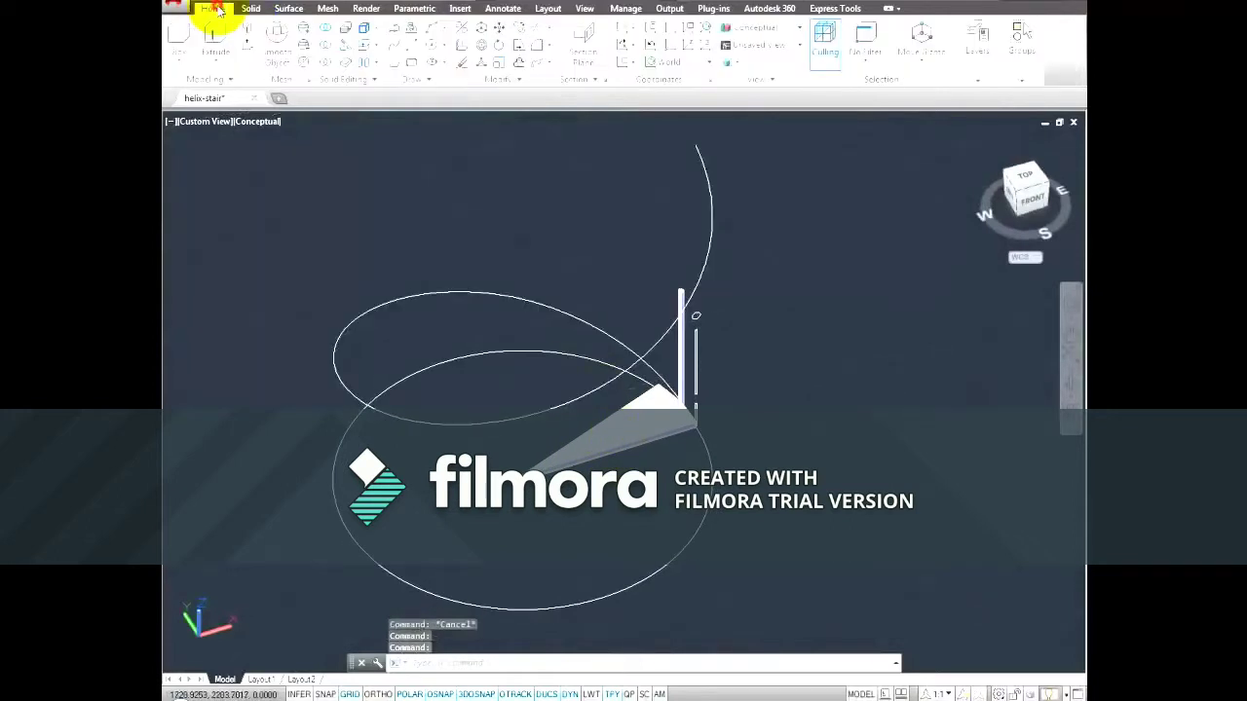
pyautogui.click(539, 64)
pyautogui.click(548, 65)
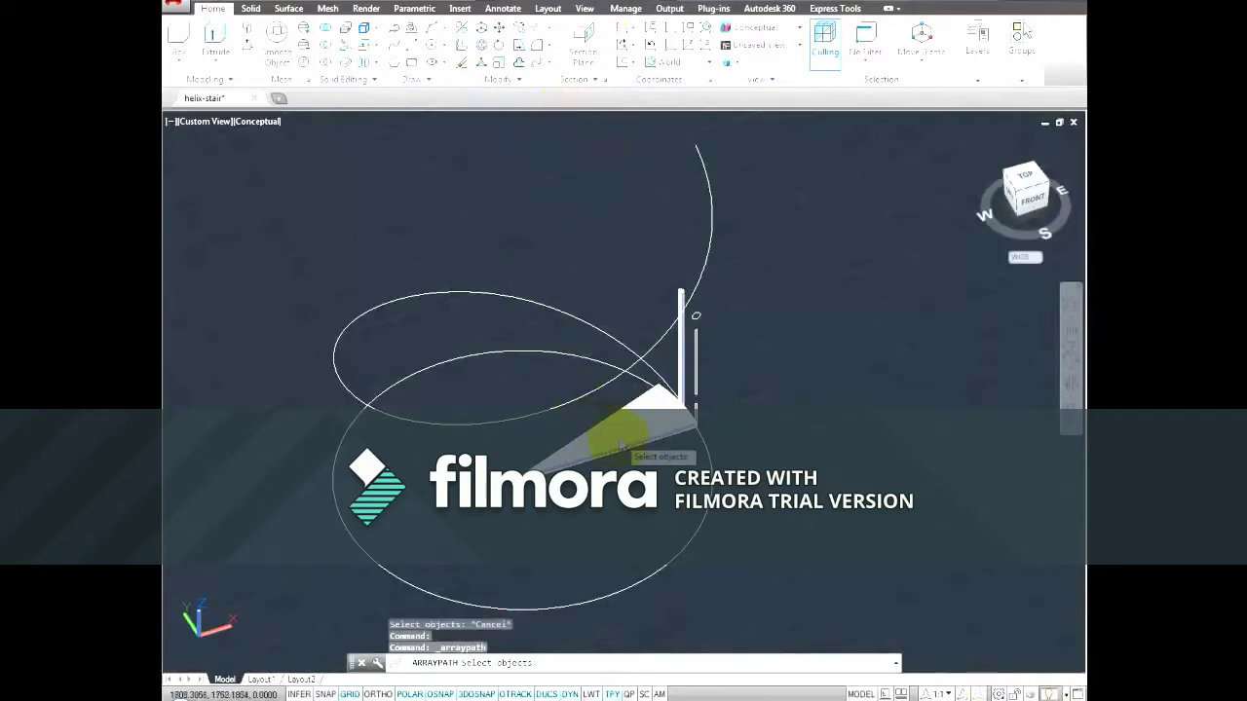
pyautogui.click(679, 386)
pyautogui.click(682, 365)
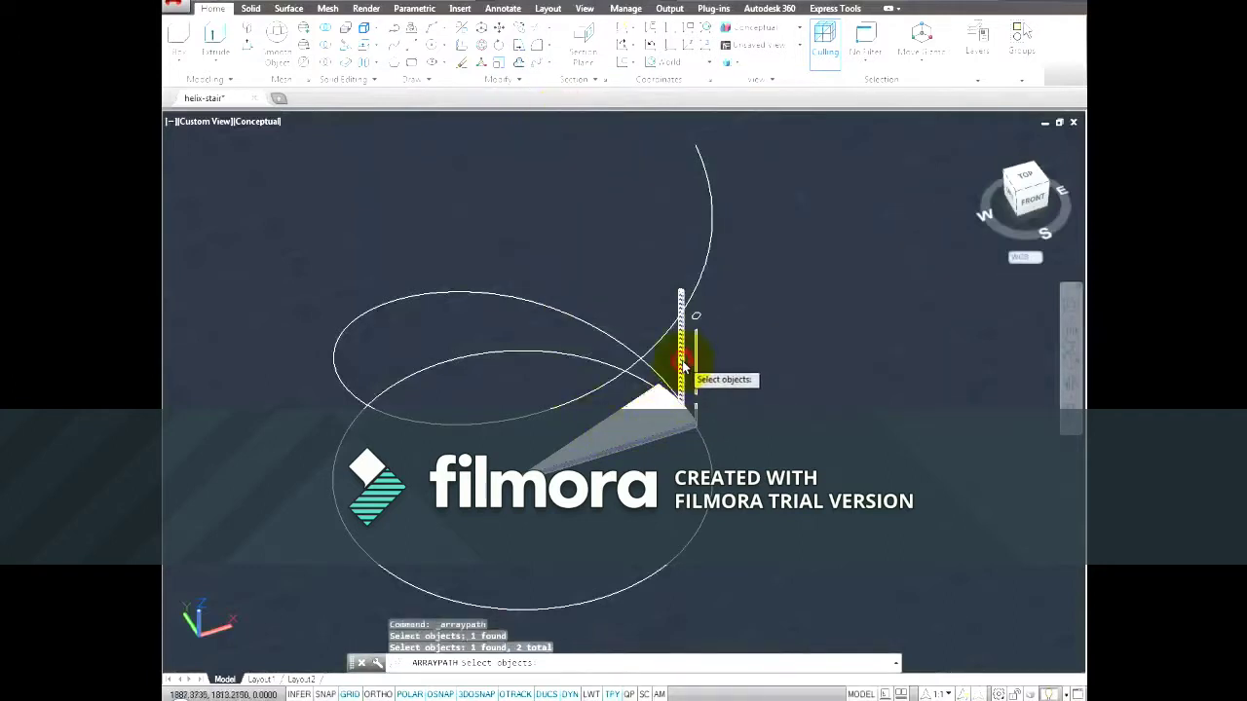
pyautogui.press('Return')
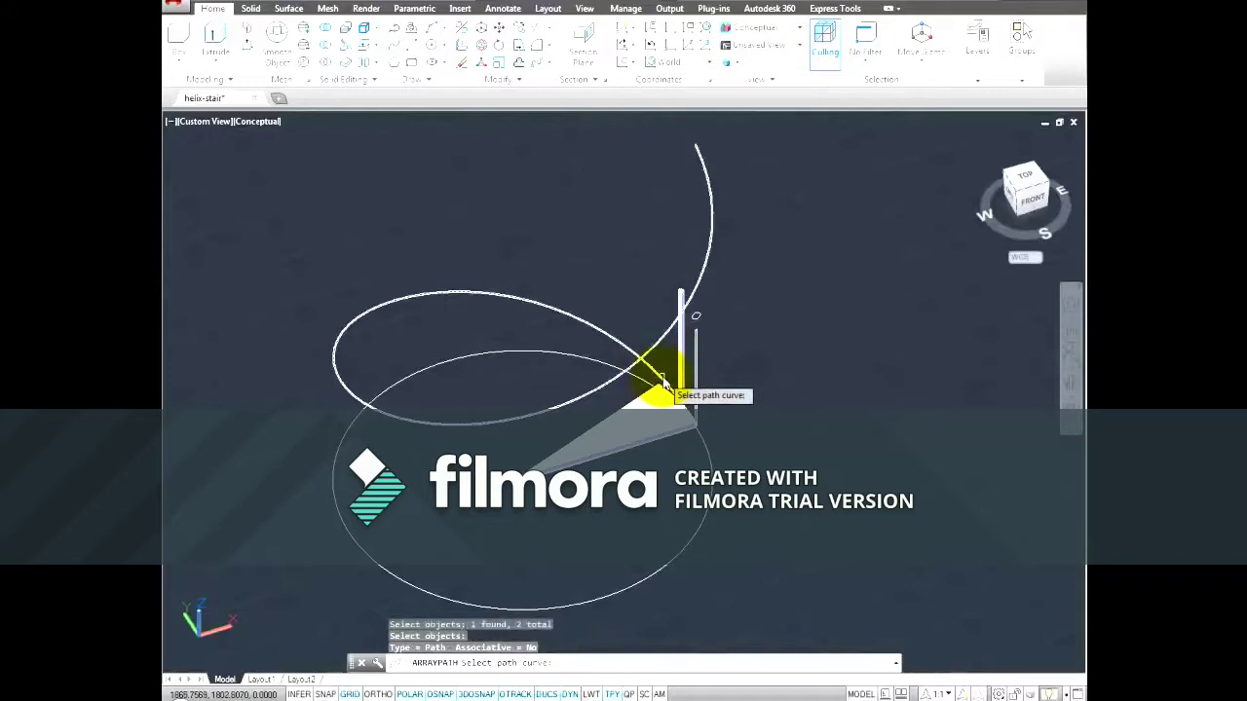
pyautogui.click(663, 383)
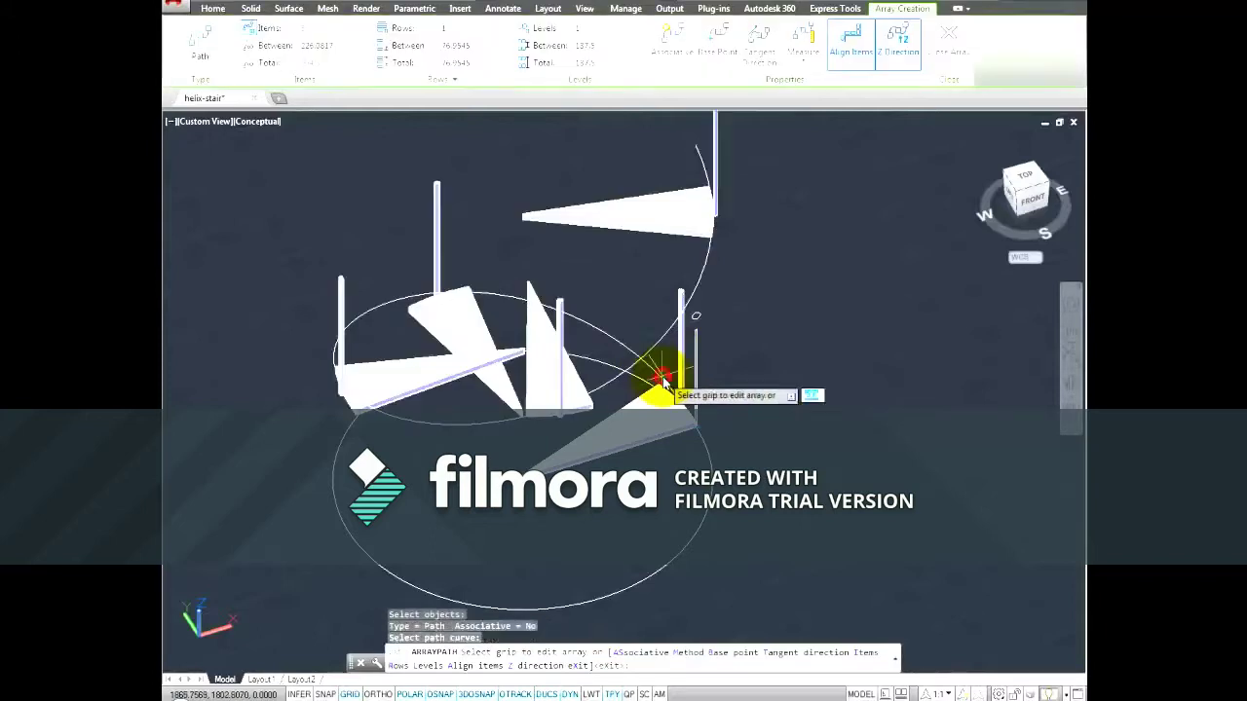
# - Switch the array to Divide spacing with 13 items and orbit to inspect the spiral
pyautogui.click(813, 66)
pyautogui.click(811, 90)
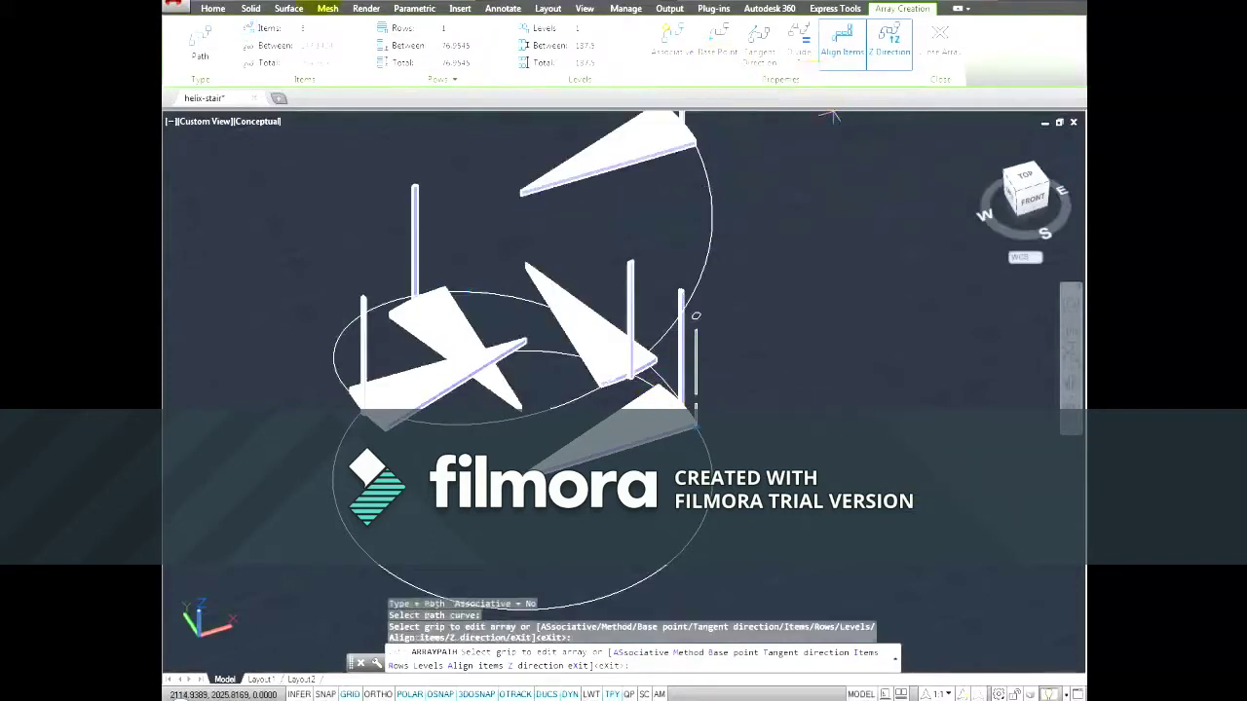
pyautogui.click(282, 30)
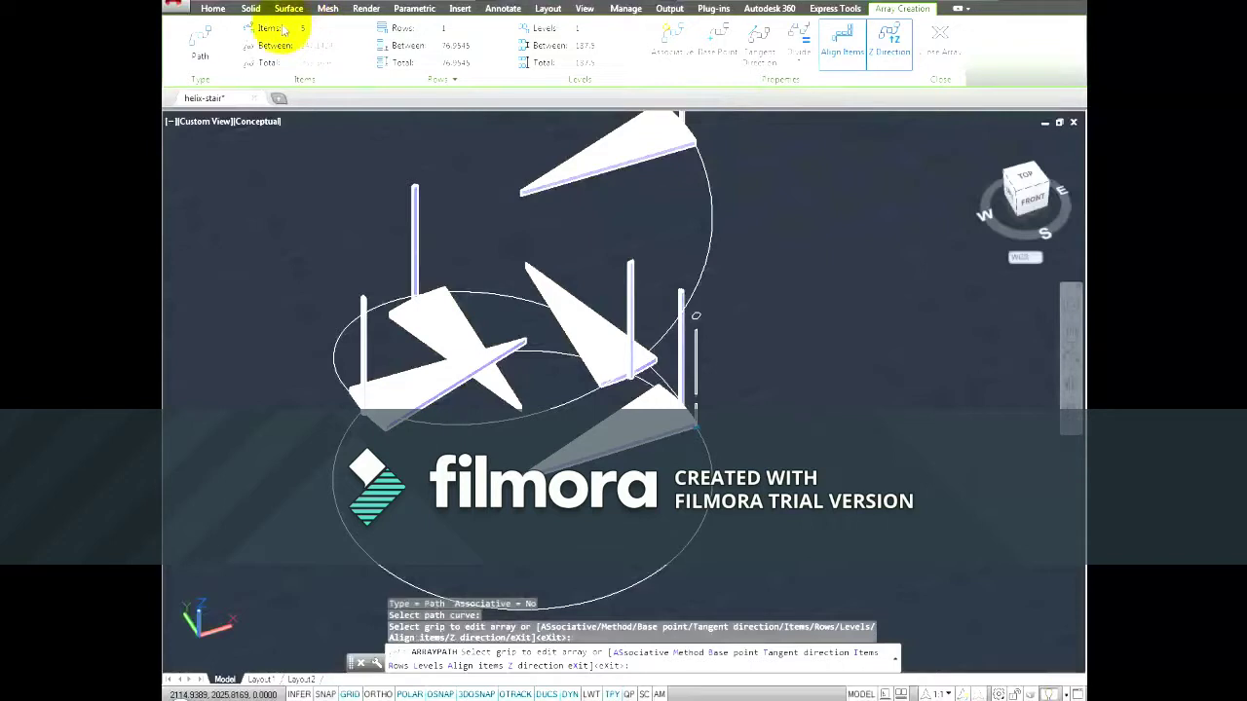
pyautogui.write('18')
pyautogui.write('13')
pyautogui.press('Return')
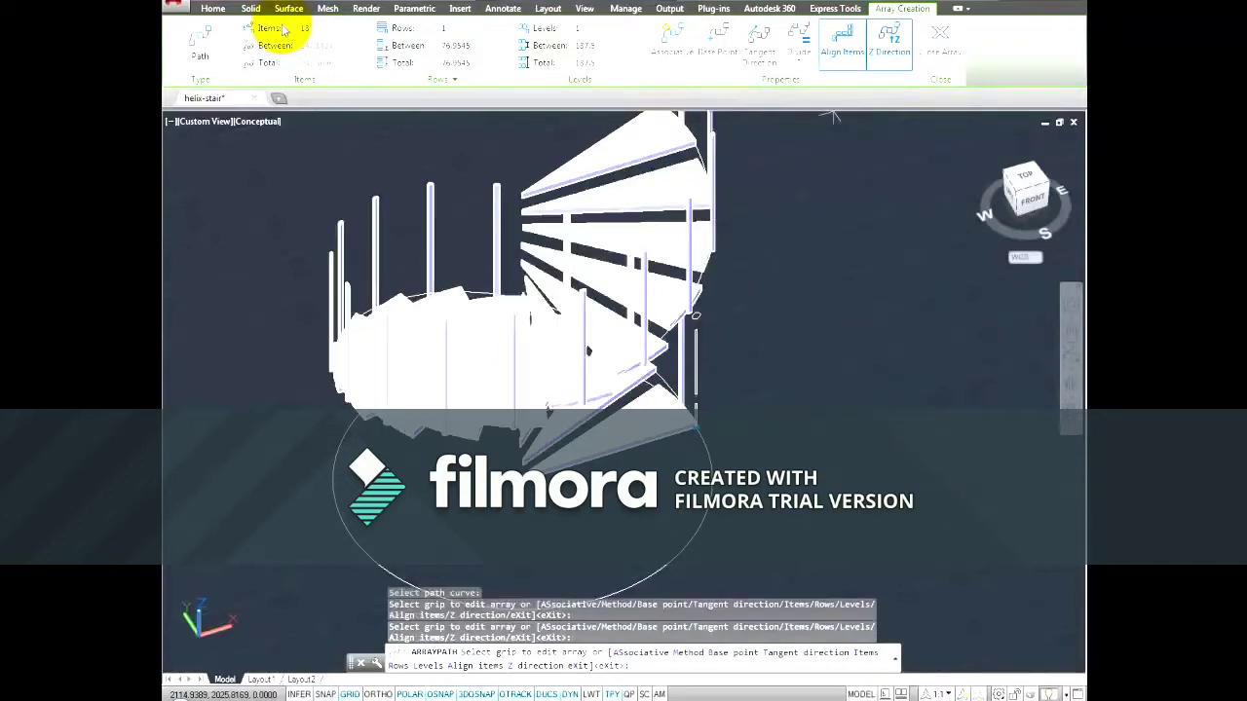
pyautogui.moveTo(669, 422)
pyautogui.keyDown('shift'); pyautogui.mouseDown(button='middle')
pyautogui.moveTo(592, 438)
pyautogui.moveTo(539, 390)
pyautogui.moveTo(691, 195)
pyautogui.mouseUp(button='middle'); pyautogui.keyUp('shift')
pyautogui.press('Escape')
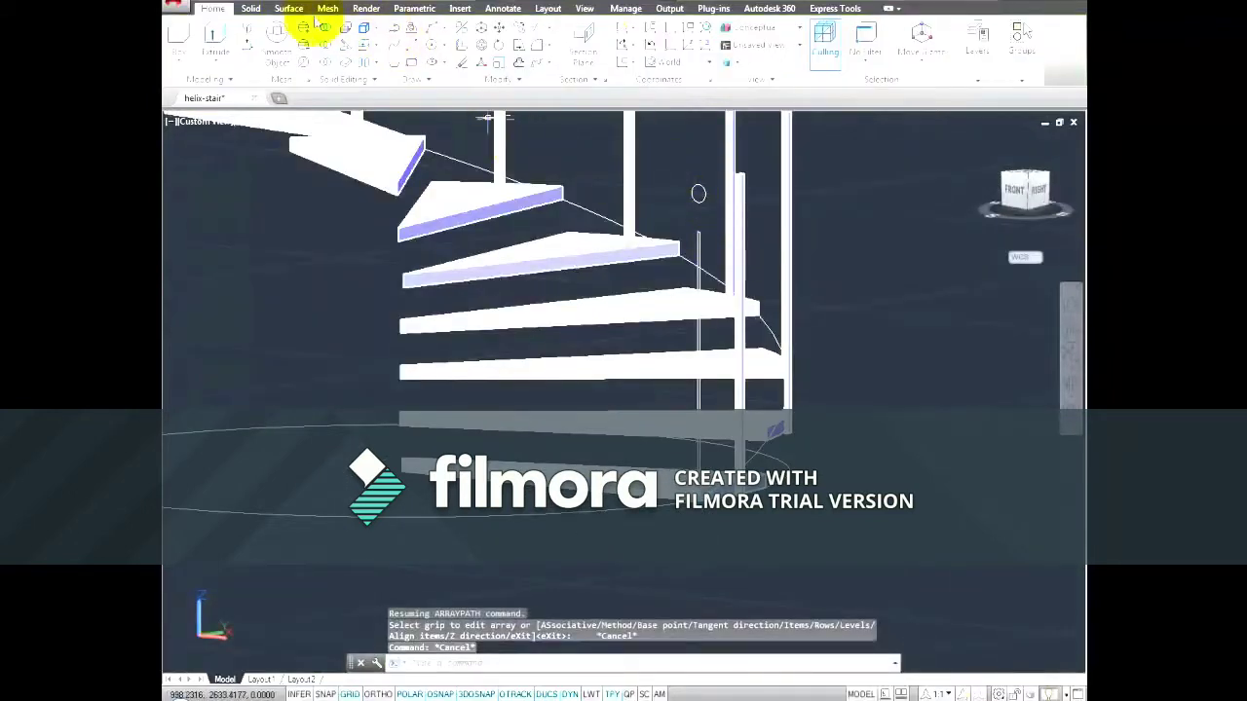
# - Start a sweep using the handrail circle, vertical panel and third profile
pyautogui.click(249, 9)
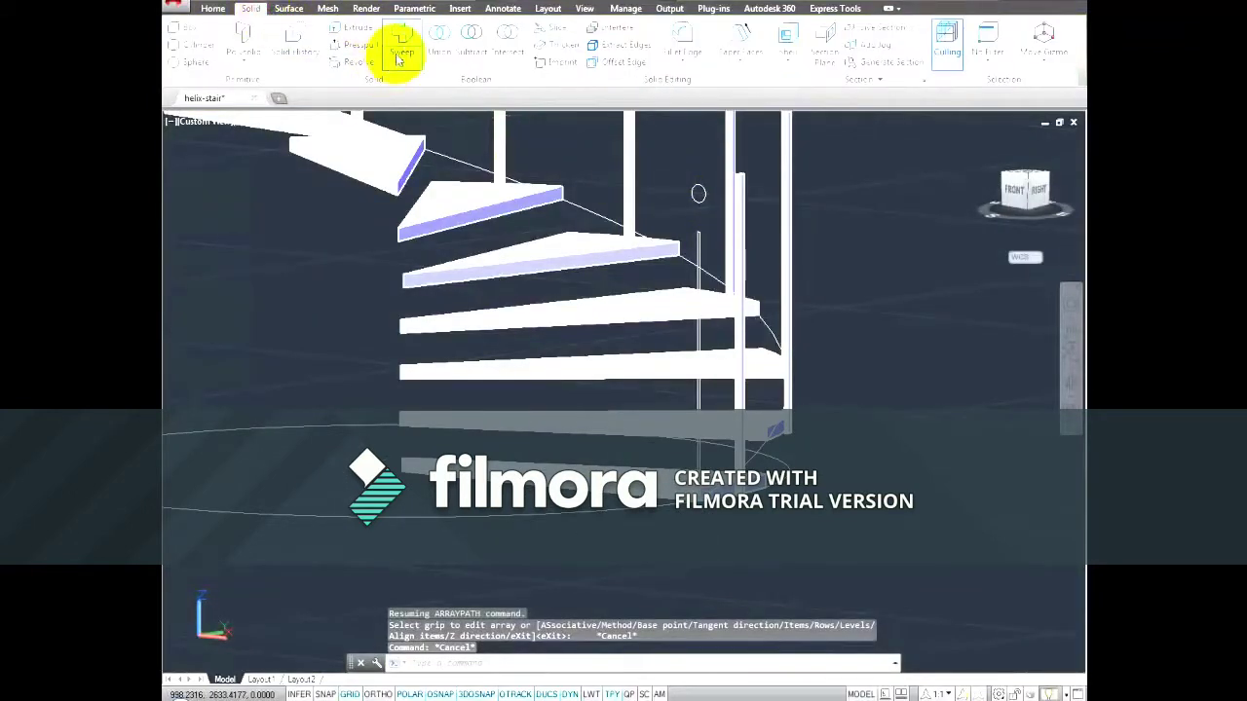
pyautogui.click(398, 58)
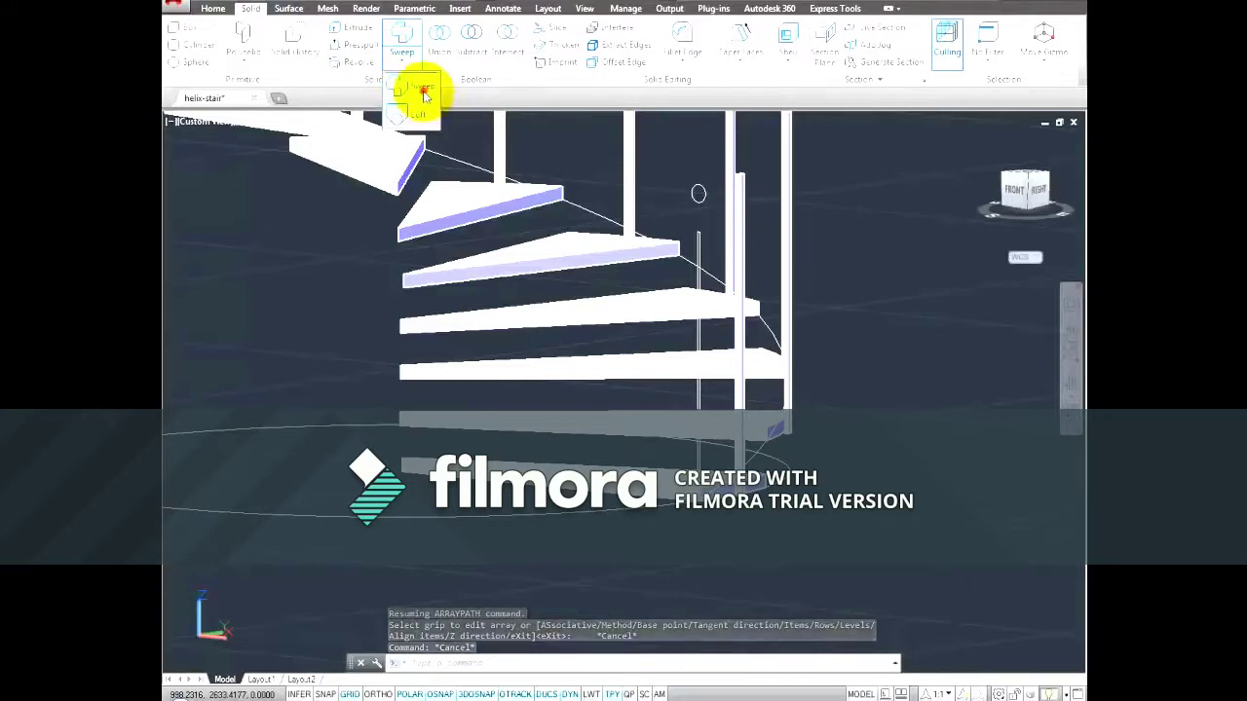
pyautogui.click(421, 90)
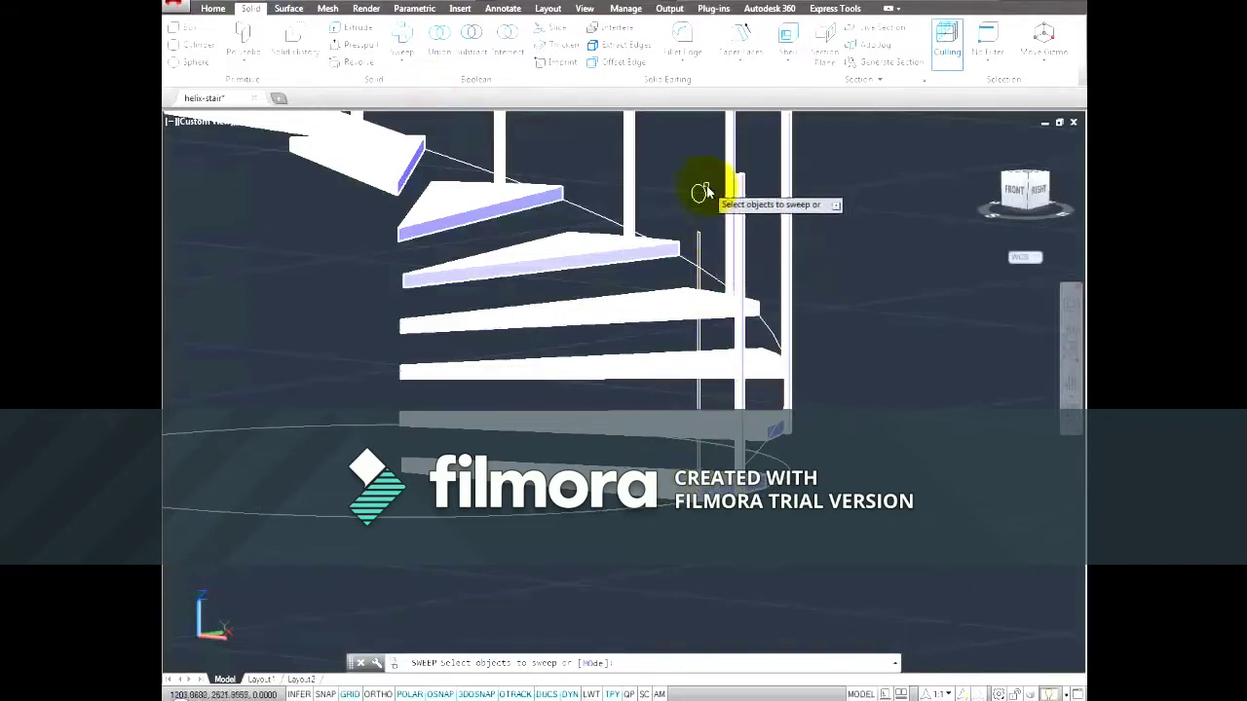
pyautogui.click(703, 194)
pyautogui.click(699, 240)
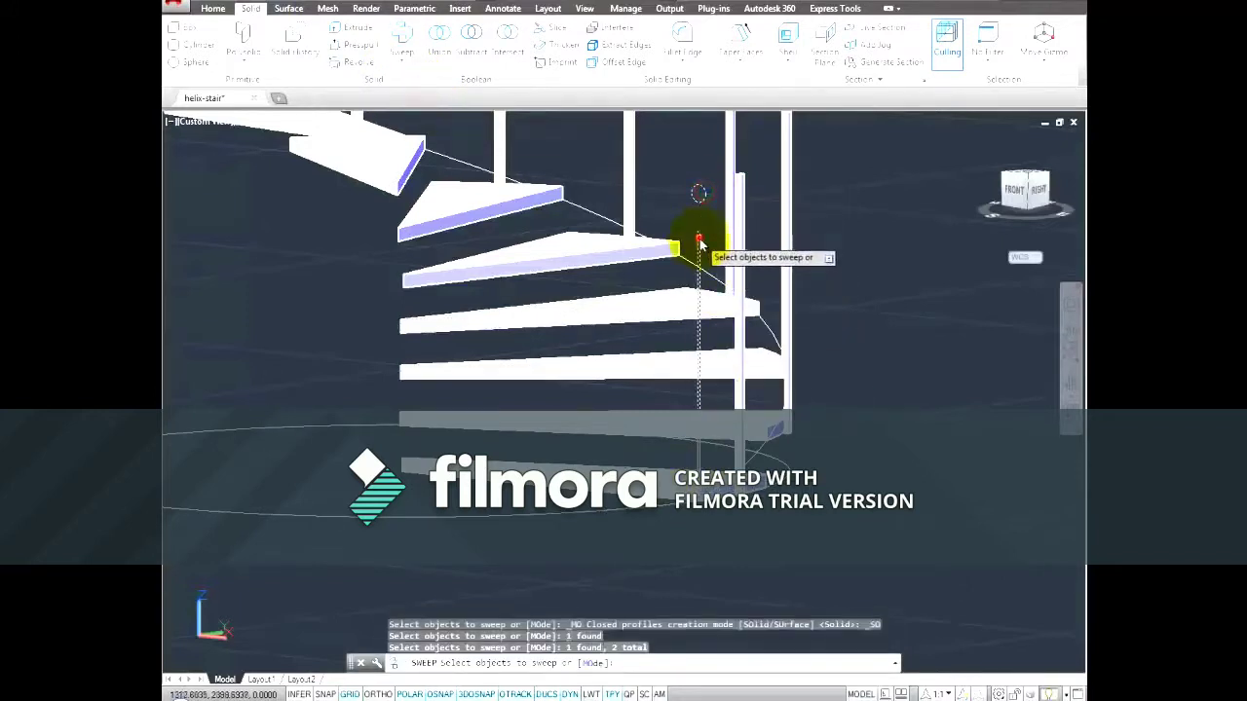
pyautogui.click(698, 456)
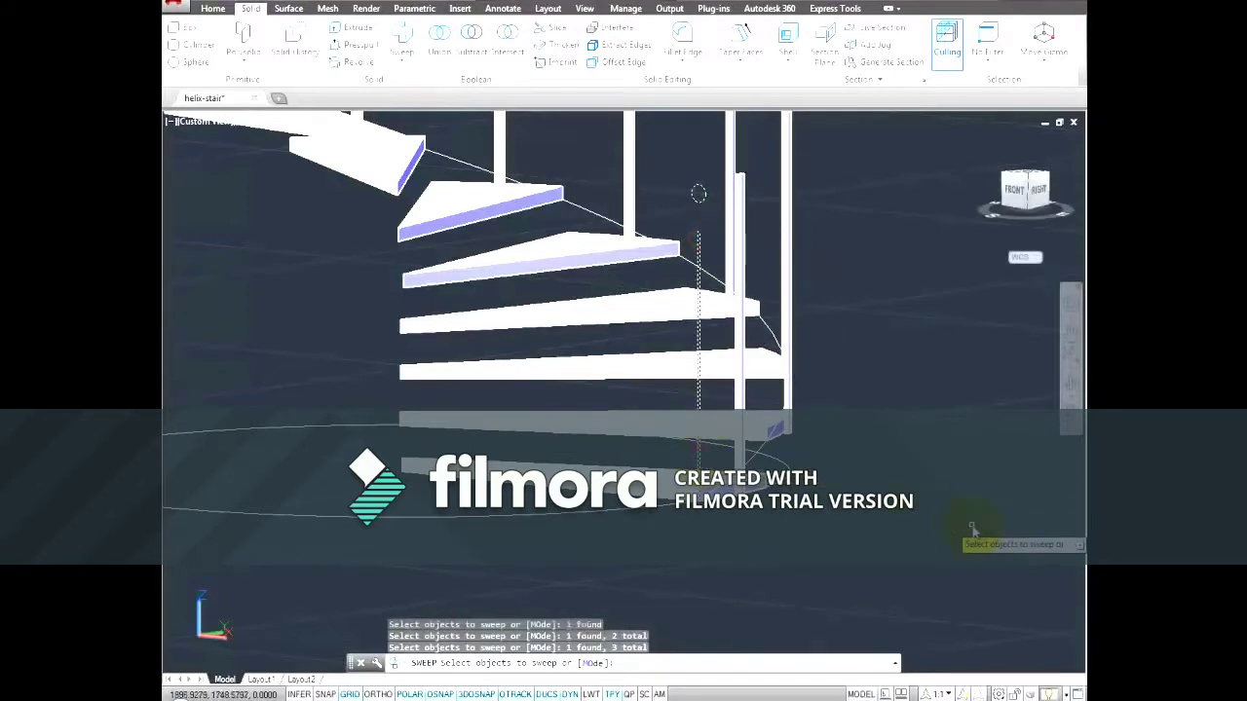
pyautogui.press('Return')
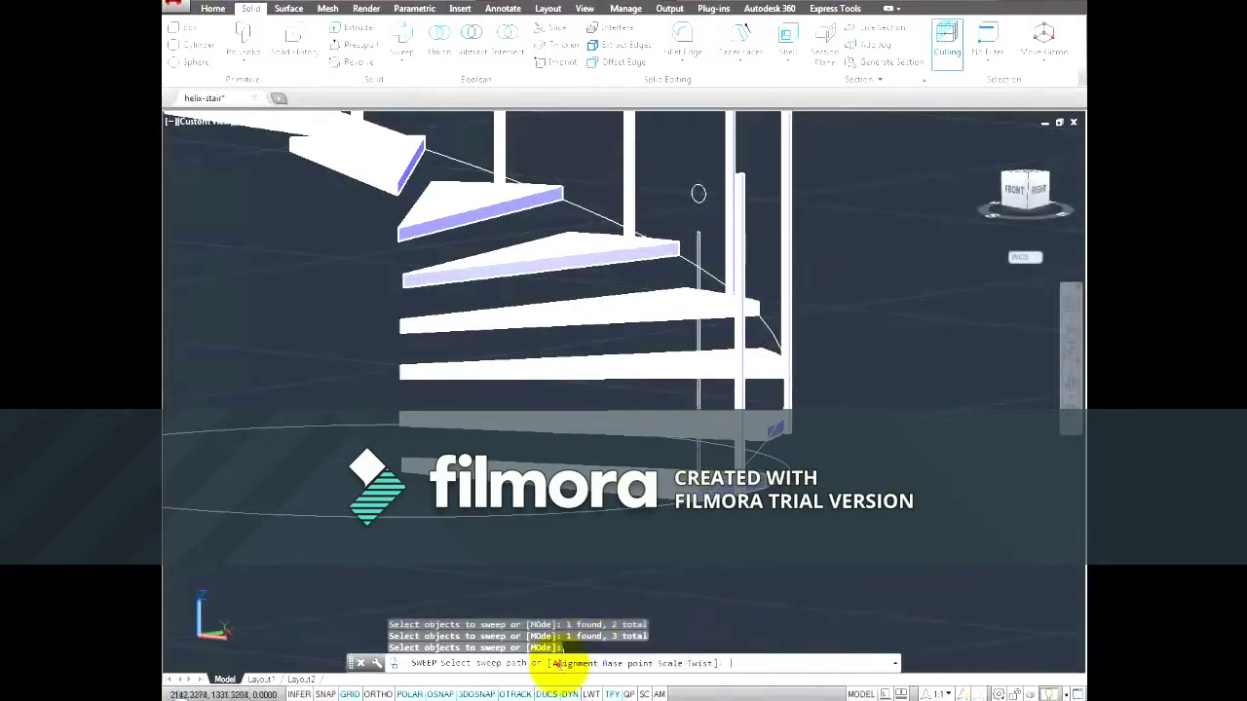
# - Set alignment to No, base point at the path start, and sweep along the helix
pyautogui.click(562, 663)
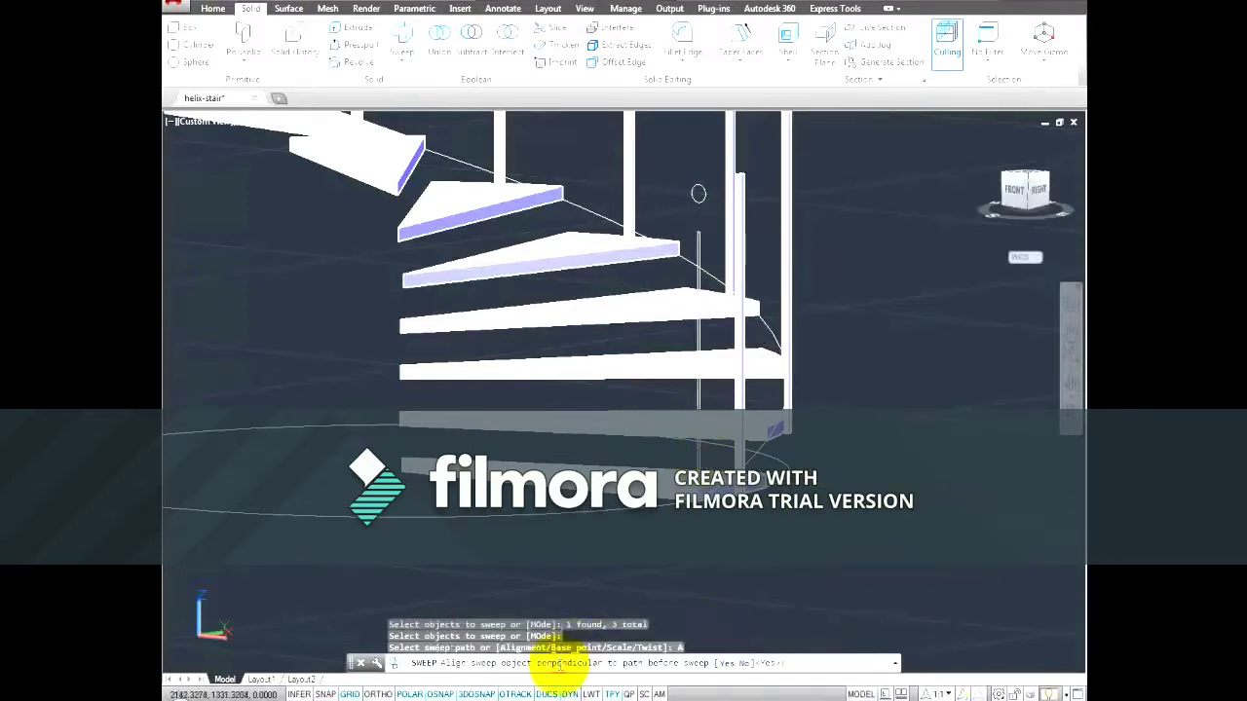
pyautogui.click(742, 663)
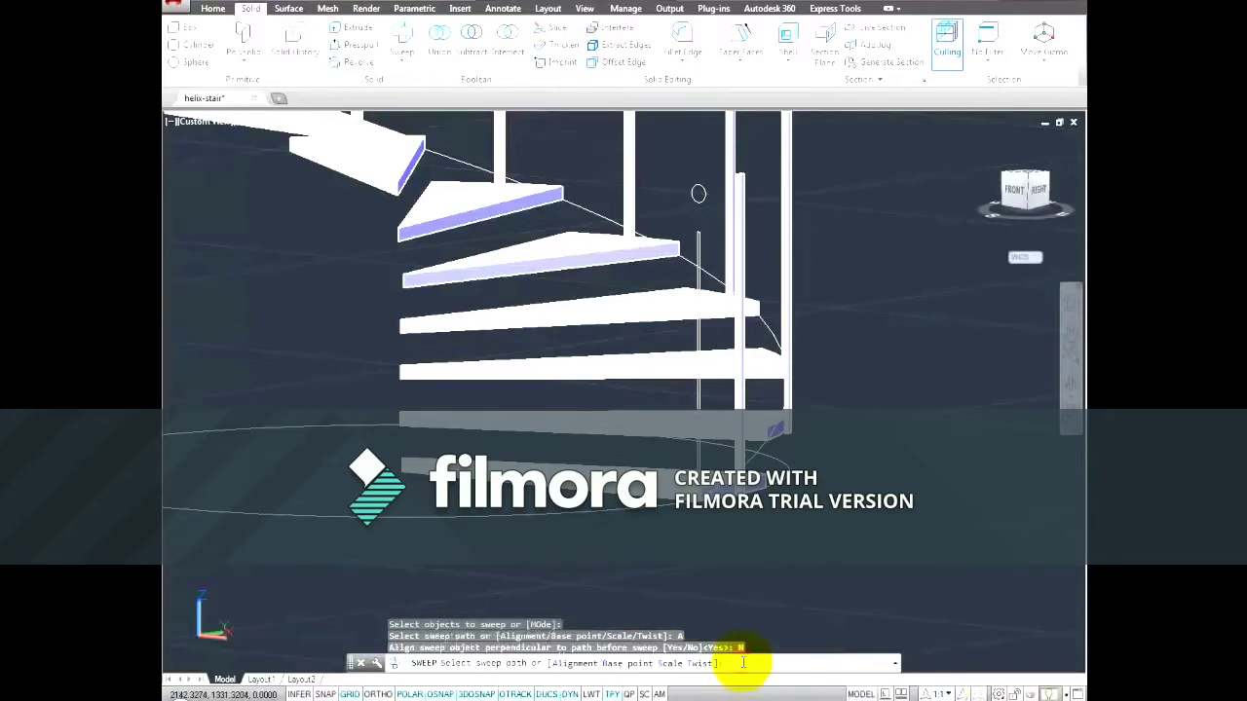
pyautogui.click(626, 664)
pyautogui.scroll(5, 703, 534)
pyautogui.moveTo(704, 533); pyautogui.dragTo(682, 370, button='middle')
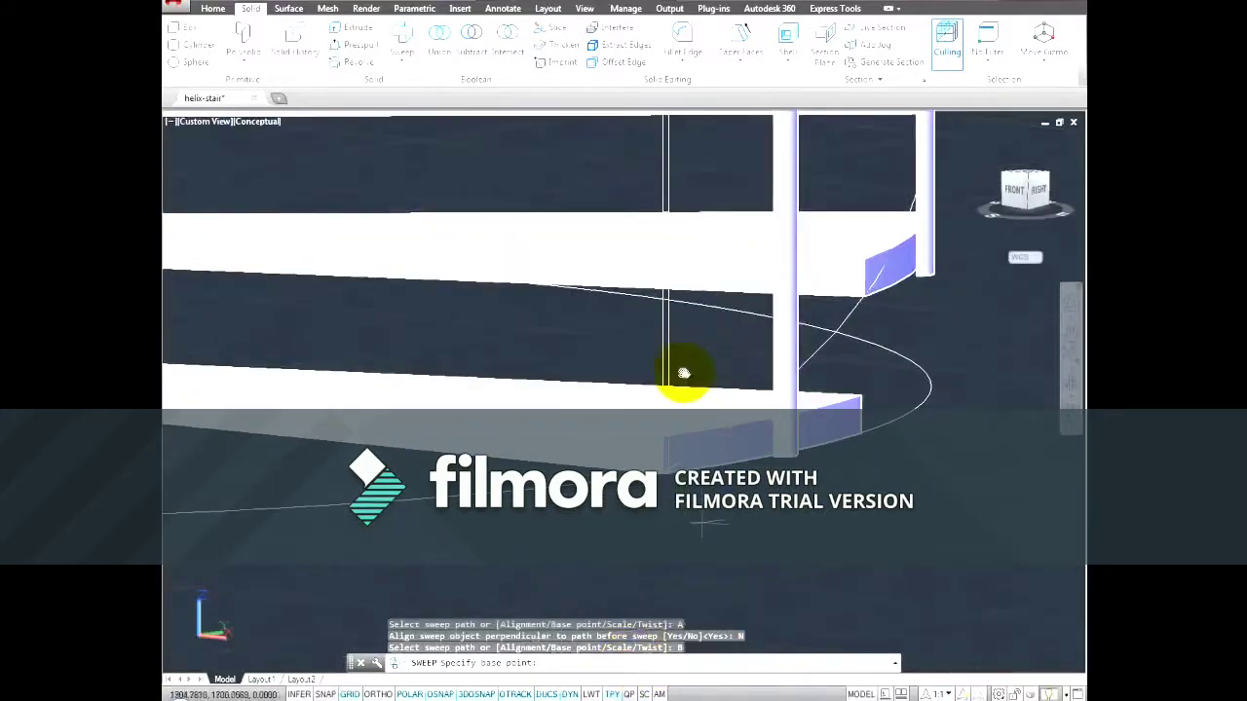
pyautogui.click(662, 466)
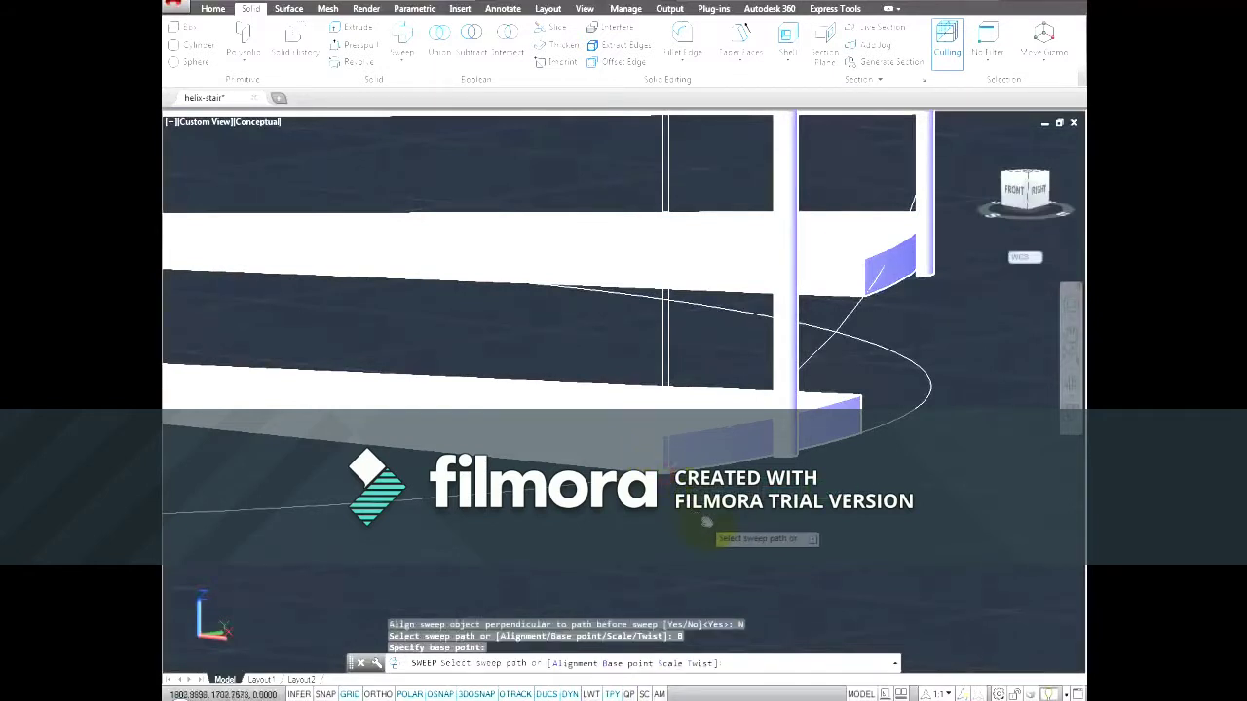
pyautogui.scroll(-5, 706, 523)
pyautogui.scroll(-1, 740, 487)
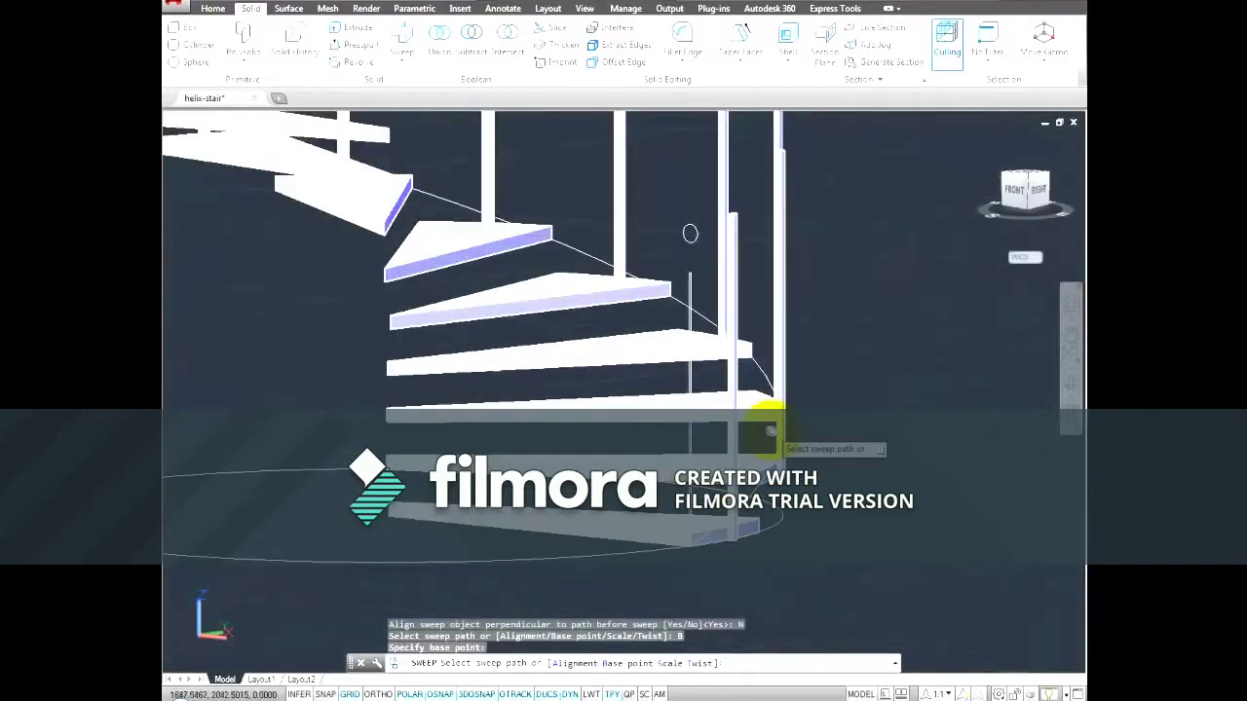
pyautogui.click(759, 373)
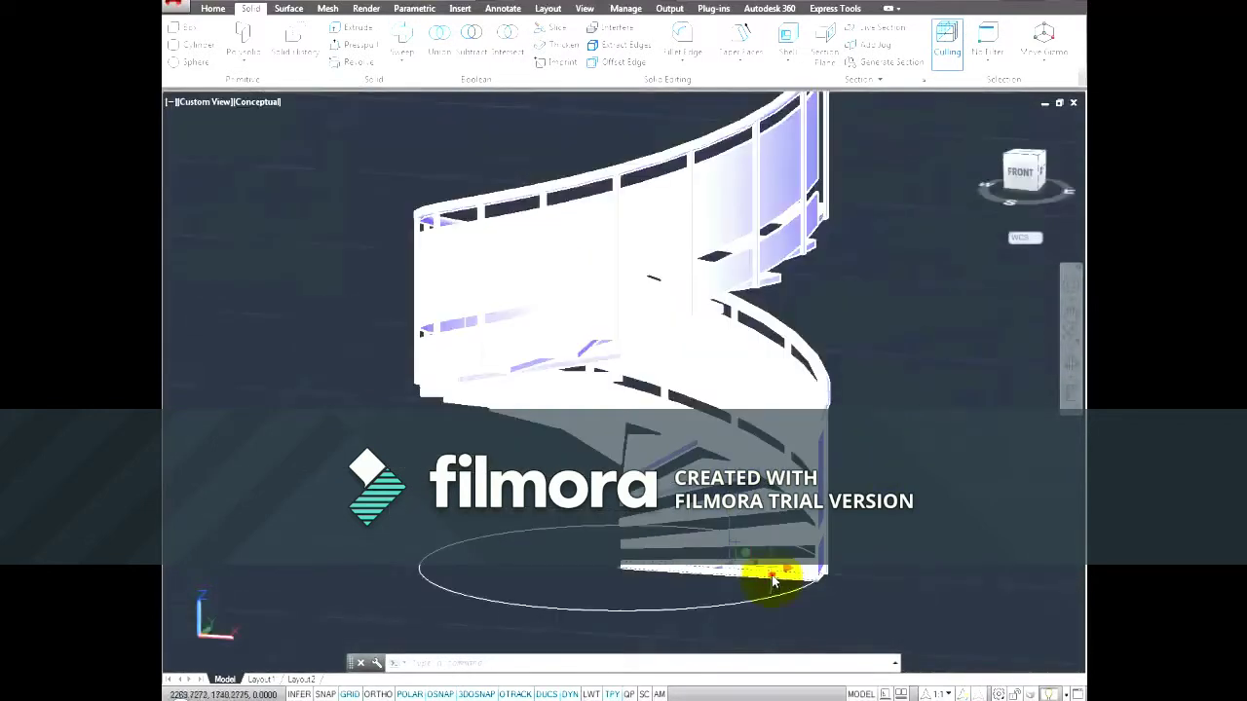
# - Erase the two leftover profile pieces at the railing's lower end, keeping the swept railing
pyautogui.press('Delete')
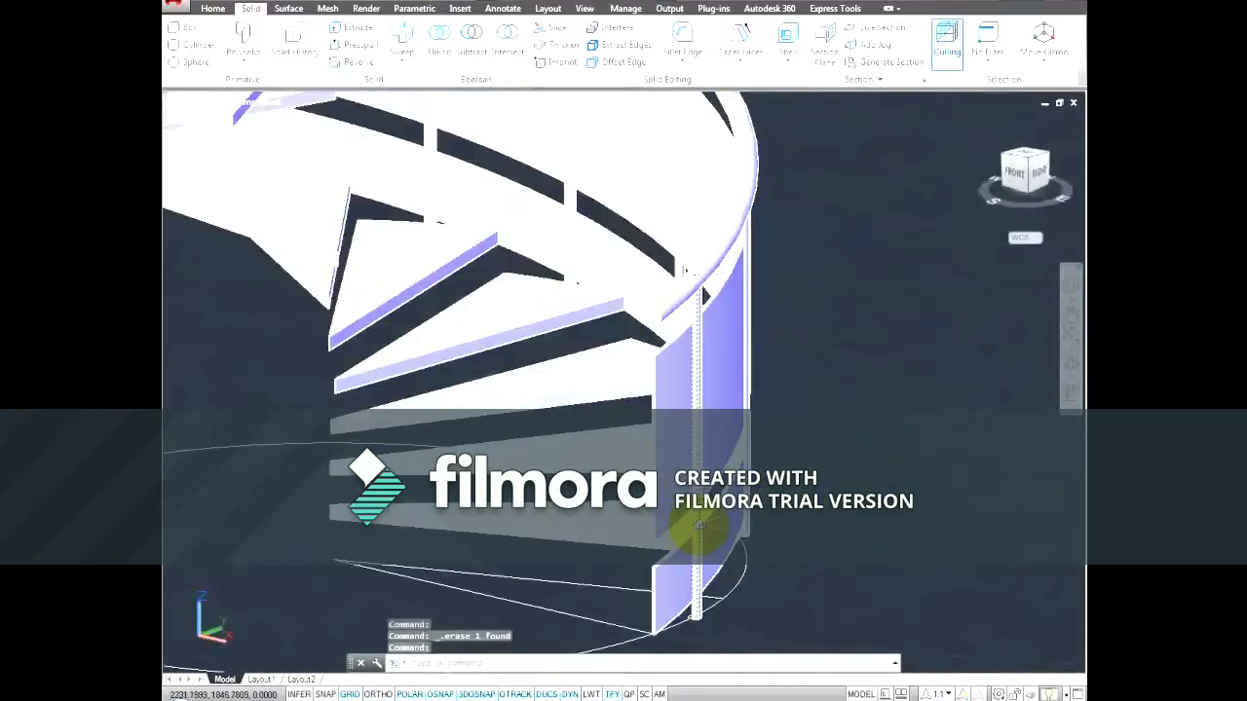
pyautogui.press('Delete')
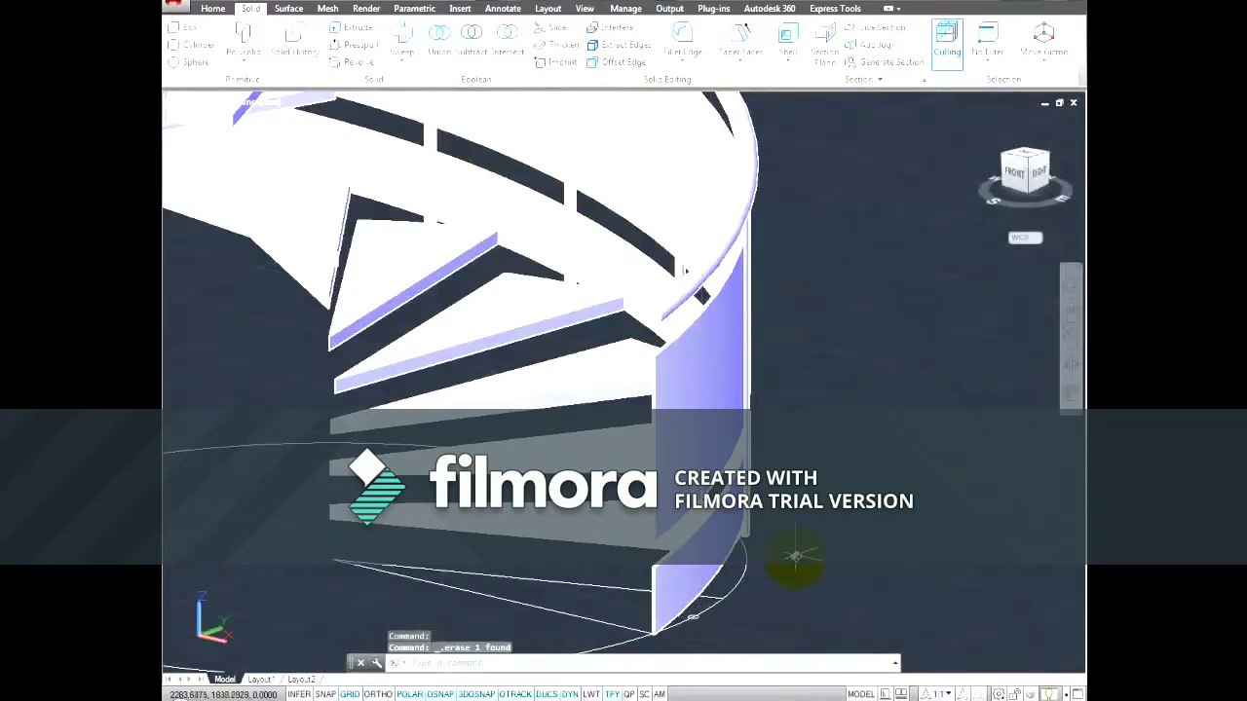
pyautogui.keyDown('shift'); pyautogui.moveTo(795, 557); pyautogui.dragTo(848, 545, button='middle'); pyautogui.keyUp('shift')
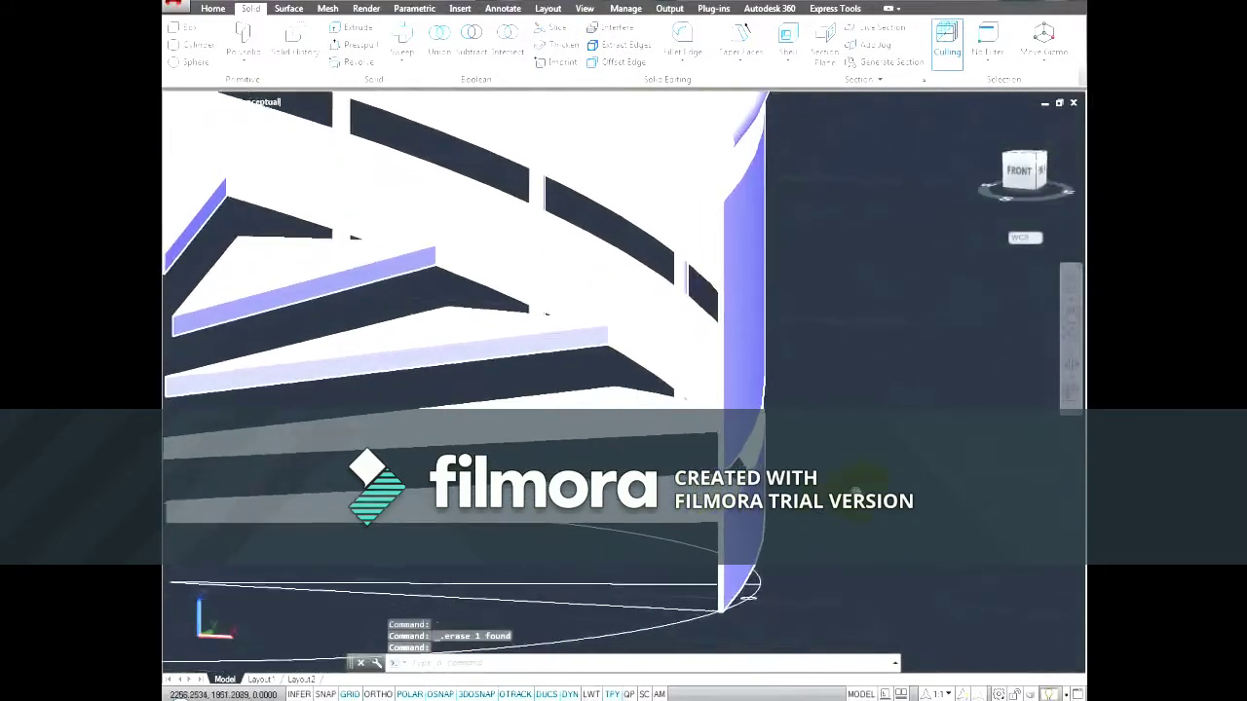
# - Set the selection filter to Face so only faces can be picked
pyautogui.click(992, 62)
pyautogui.click(974, 177)
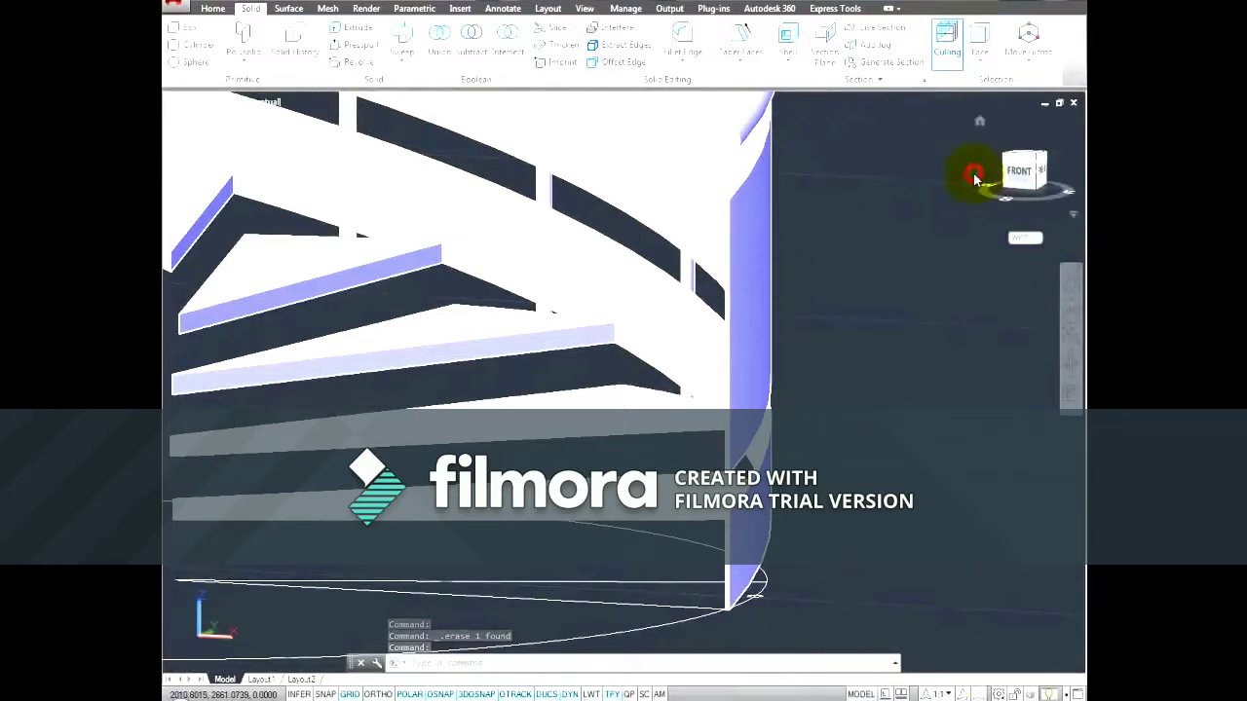
pyautogui.scroll(2, 702, 234)
pyautogui.scroll(2, 703, 235)
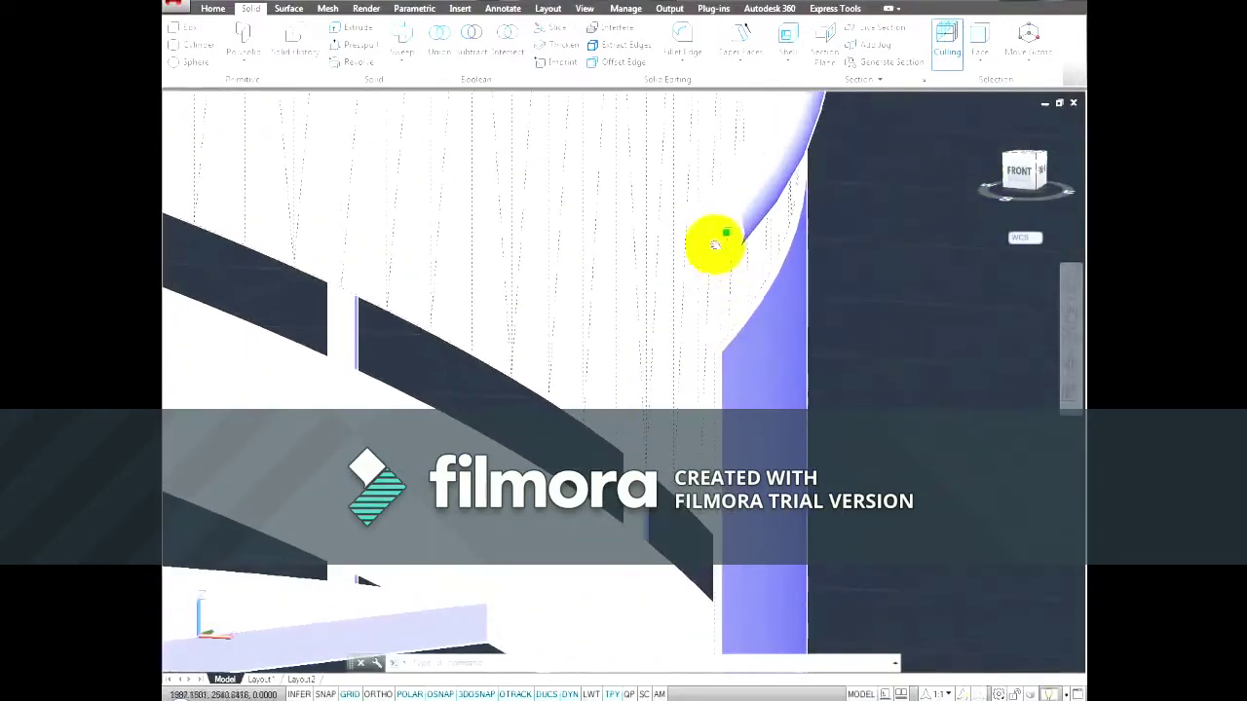
# - Grab the lower end face of the curved railing panel to begin stretching it
pyautogui.moveTo(722, 246)
pyautogui.keyDown('shift'); pyautogui.mouseDown(button='middle')
pyautogui.moveTo(718, 223)
pyautogui.moveTo(759, 273)
pyautogui.moveTo(691, 387)
pyautogui.mouseUp(button='middle'); pyautogui.keyUp('shift')
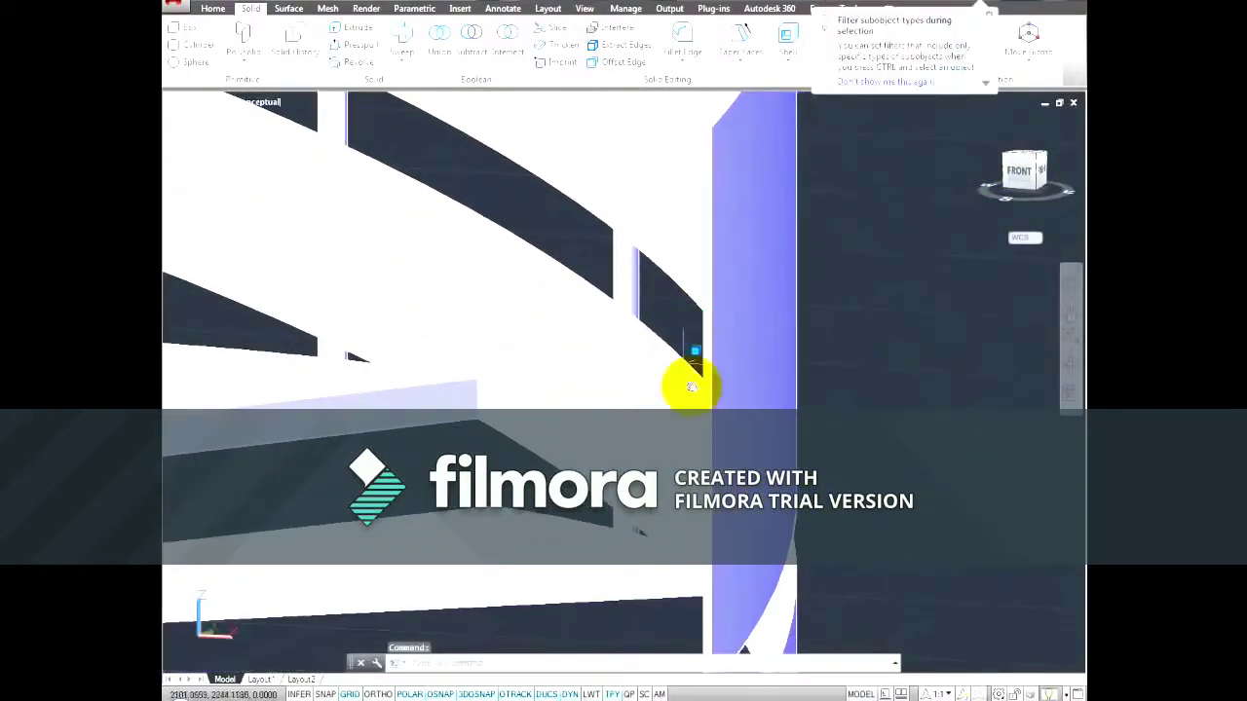
pyautogui.moveTo(877, 475)
pyautogui.keyDown('shift'); pyautogui.mouseDown(button='middle')
pyautogui.moveTo(876, 189)
pyautogui.moveTo(711, 531)
pyautogui.mouseUp(button='middle'); pyautogui.keyUp('shift')
pyautogui.moveTo(861, 551)
pyautogui.keyDown('shift'); pyautogui.mouseDown(button='middle')
pyautogui.moveTo(849, 361)
pyautogui.moveTo(715, 387)
pyautogui.mouseUp(button='middle'); pyautogui.keyUp('shift')
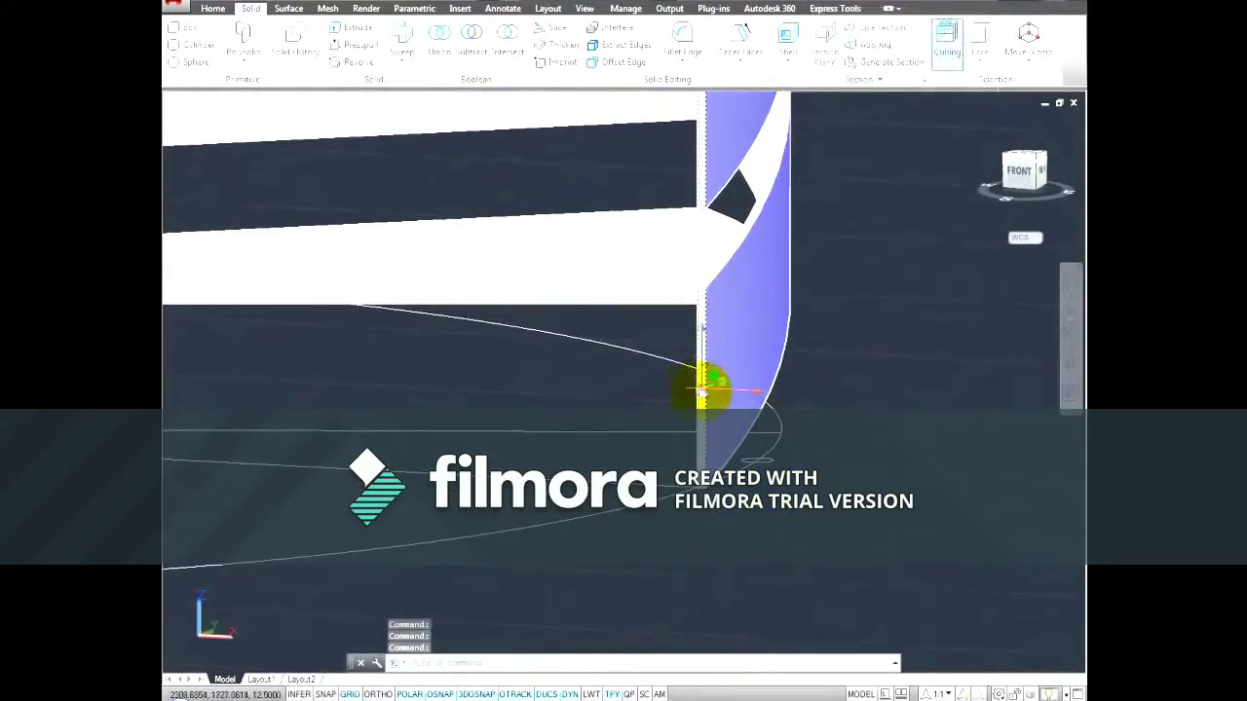
pyautogui.click(726, 386)
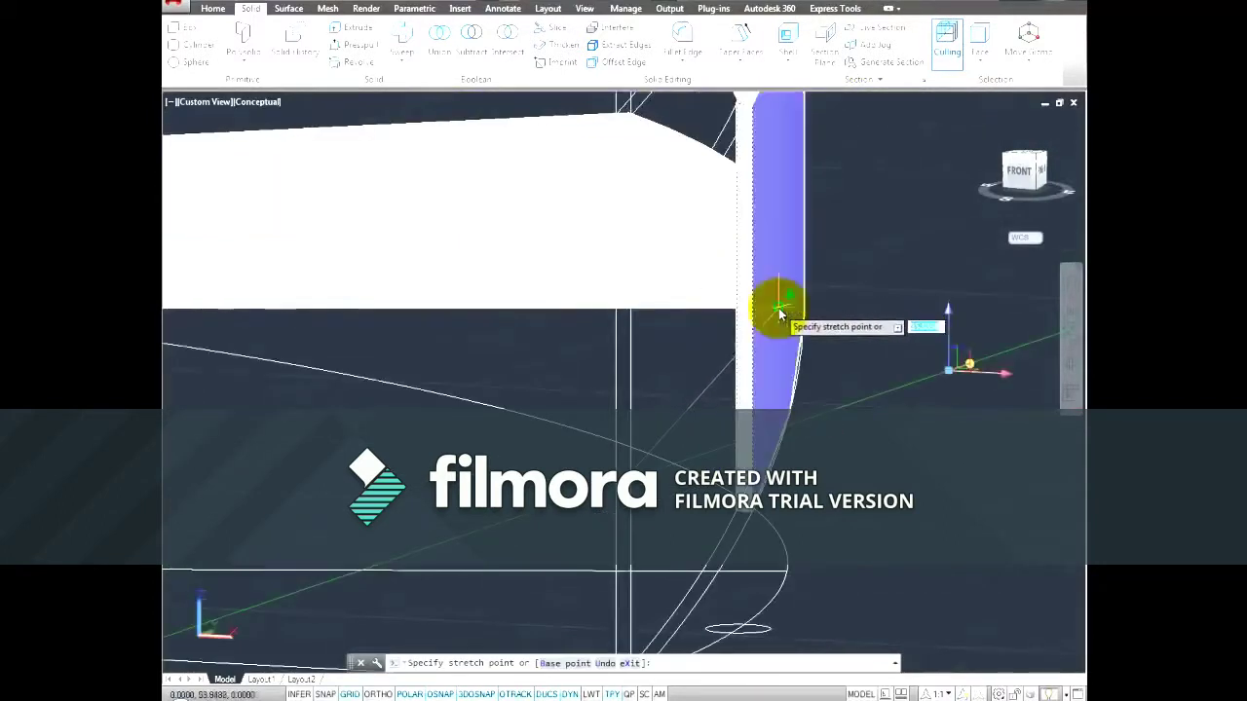
# - Place the first stretched railing end face, then bring the lower railing end into view
pyautogui.click(779, 314)
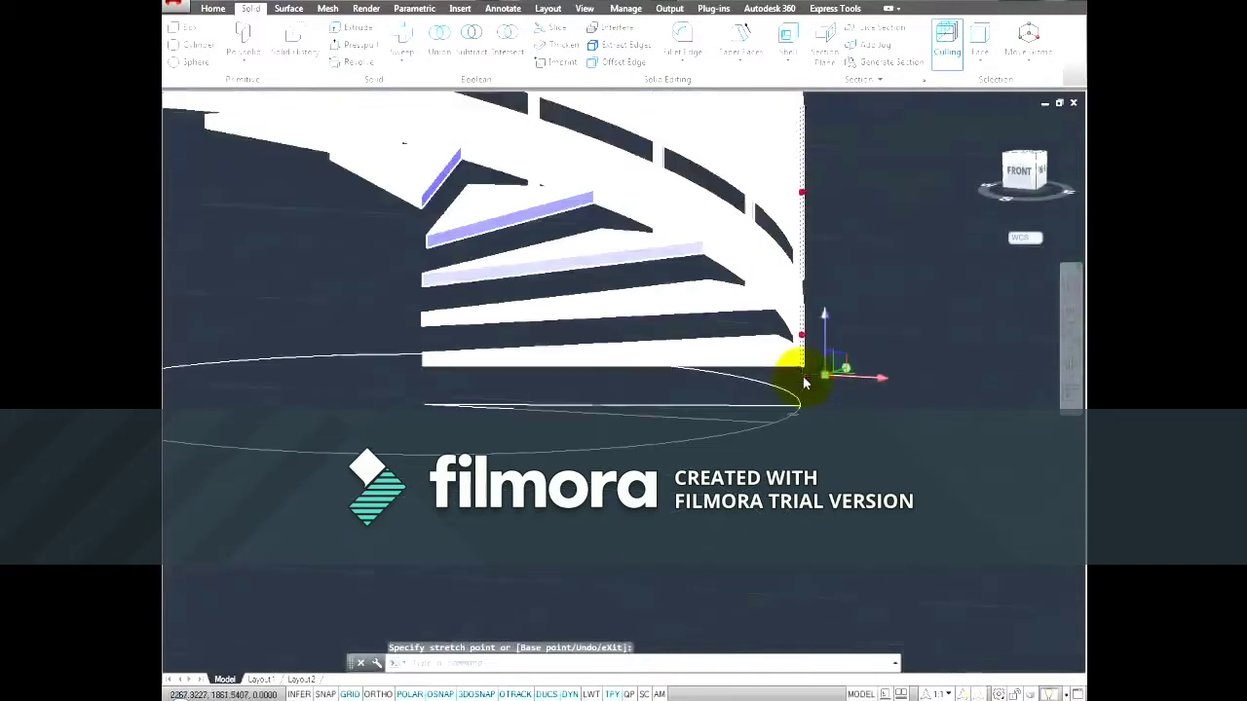
pyautogui.press('Escape')
pyautogui.moveTo(843, 439)
pyautogui.keyDown('shift'); pyautogui.mouseDown(button='middle')
pyautogui.moveTo(900, 588)
pyautogui.moveTo(515, 585)
pyautogui.moveTo(799, 590)
pyautogui.moveTo(745, 429)
pyautogui.moveTo(646, 454)
pyautogui.moveTo(487, 342)
pyautogui.mouseUp(button='middle'); pyautogui.keyUp('shift')
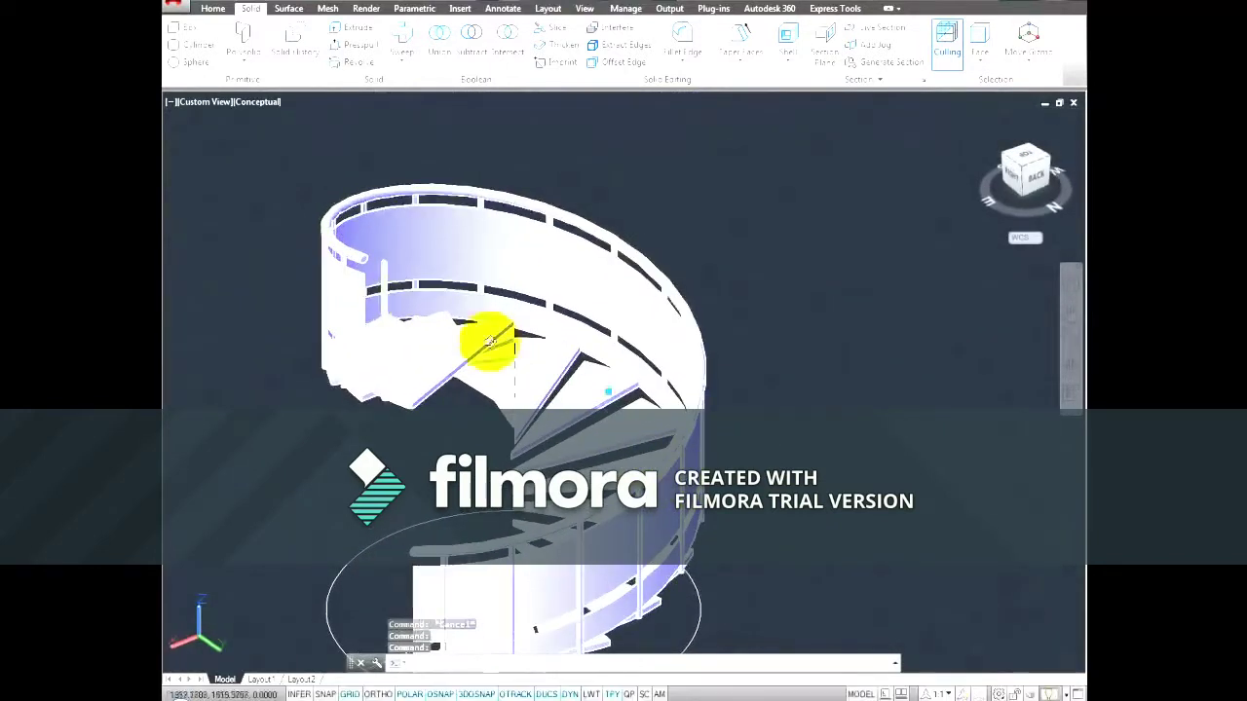
pyautogui.scroll(5, 613, 350)
pyautogui.moveTo(529, 279)
pyautogui.keyDown('shift'); pyautogui.mouseDown(button='middle')
pyautogui.moveTo(516, 251)
pyautogui.moveTo(554, 361)
pyautogui.moveTo(527, 342)
pyautogui.moveTo(635, 223)
pyautogui.moveTo(585, 319)
pyautogui.mouseUp(button='middle'); pyautogui.keyUp('shift')
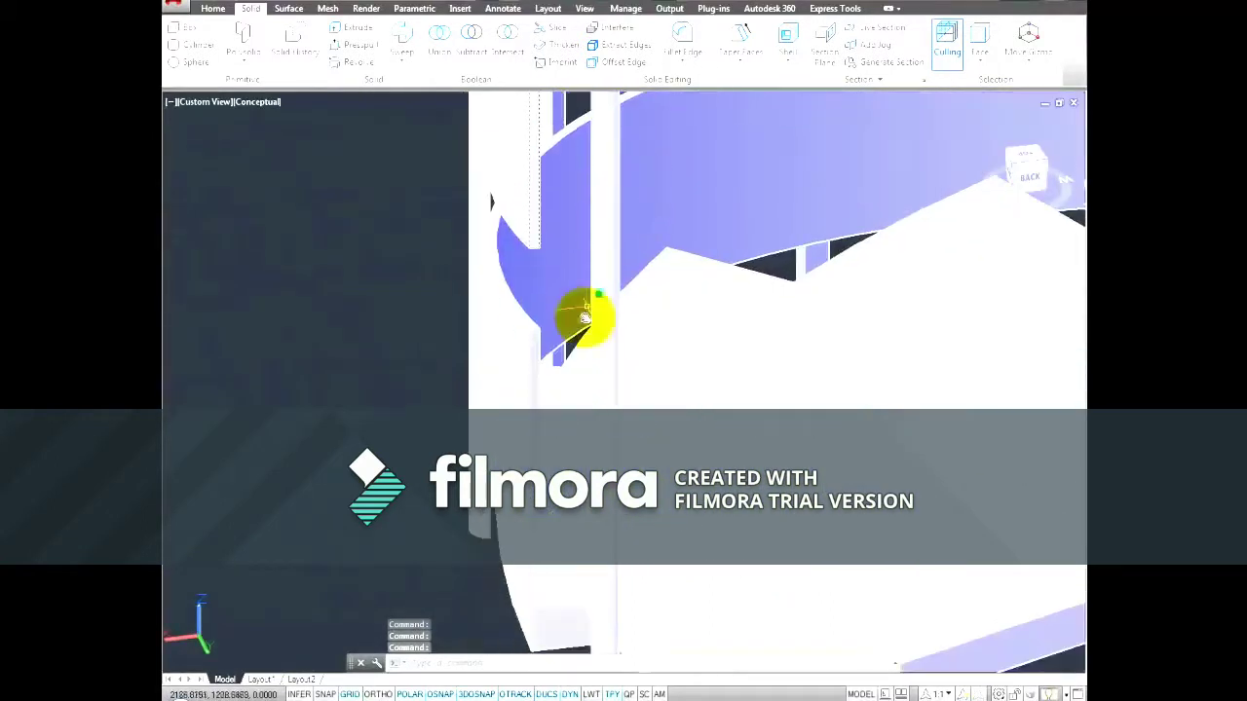
pyautogui.moveTo(546, 438)
pyautogui.keyDown('shift'); pyautogui.mouseDown(button='middle')
pyautogui.moveTo(535, 443)
pyautogui.moveTo(537, 432)
pyautogui.moveTo(814, 453)
pyautogui.moveTo(808, 495)
pyautogui.mouseUp(button='middle'); pyautogui.keyUp('shift')
# - Stretch another railing end face onto a snapped endpoint of the stair geometry
pyautogui.click(548, 454)
pyautogui.keyDown('ctrl'); pyautogui.rightClick(809, 495); pyautogui.keyUp('ctrl')
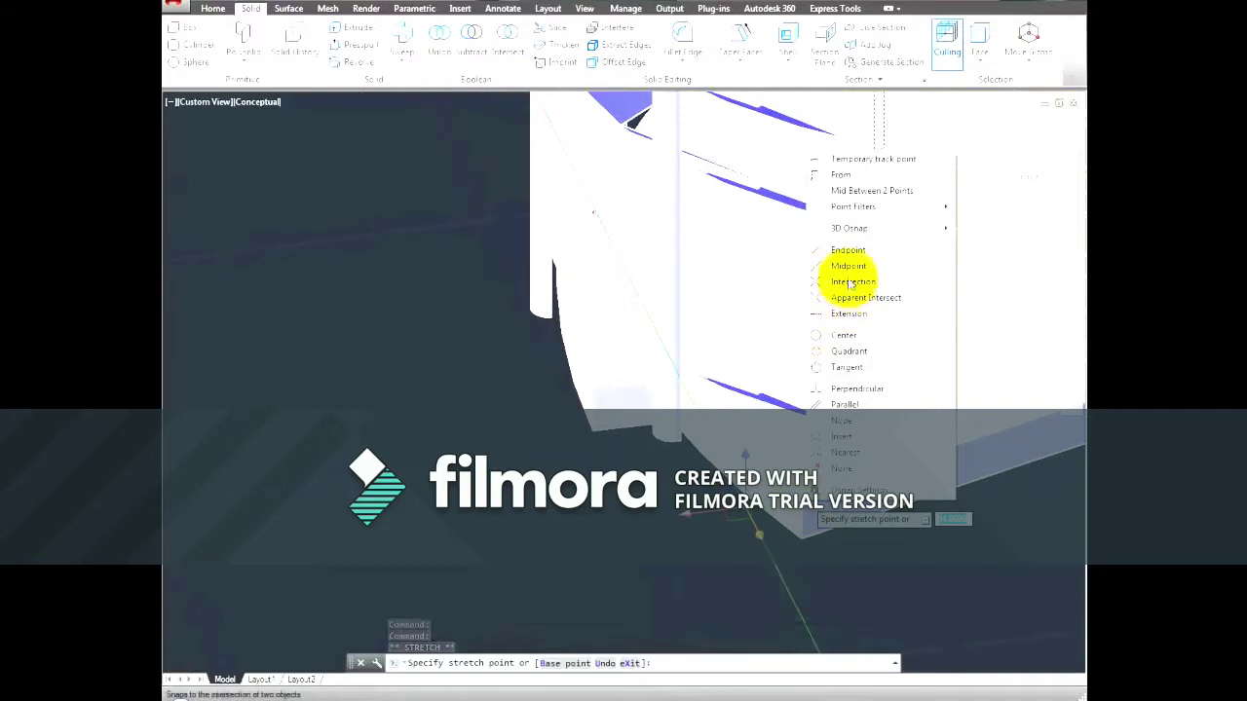
pyautogui.click(848, 250)
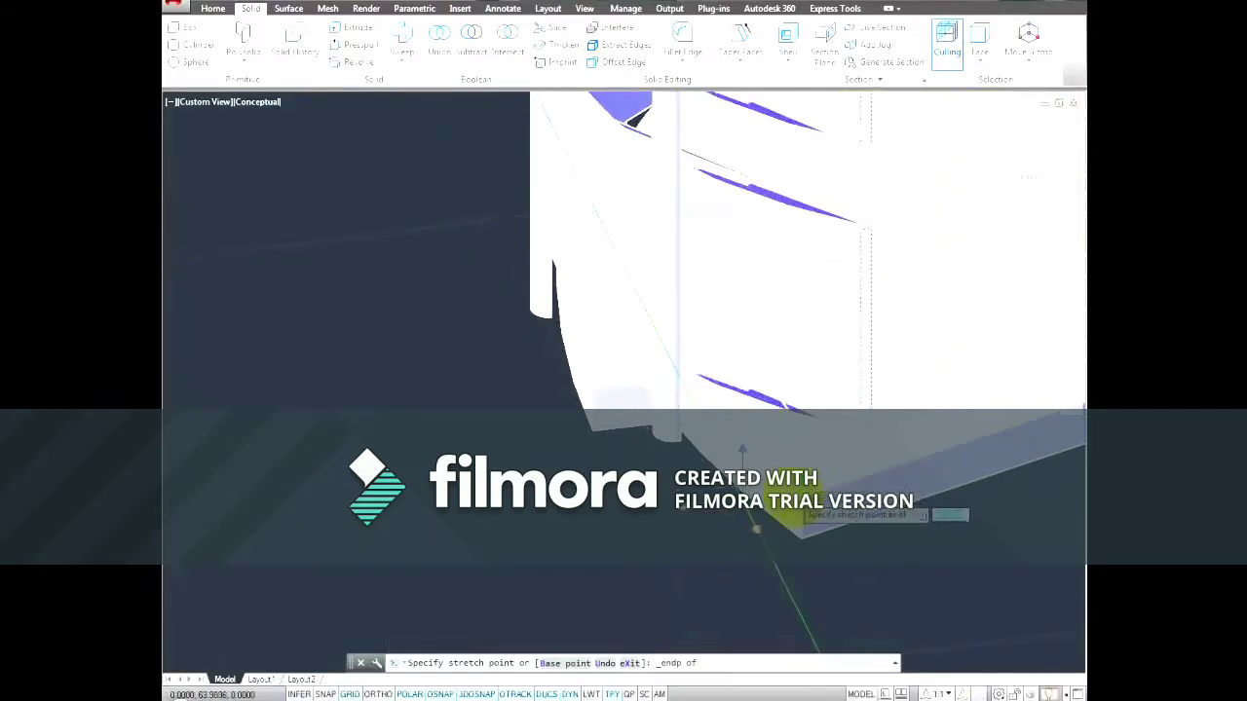
pyautogui.click(800, 519)
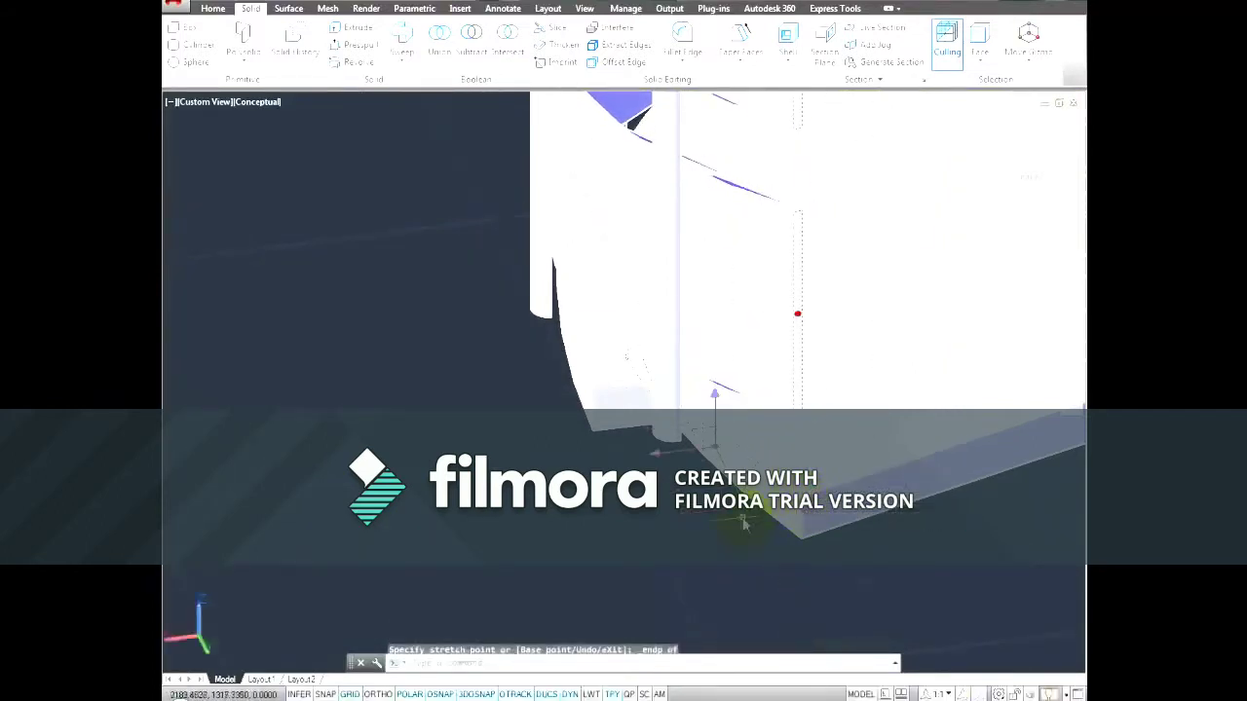
pyautogui.click(630, 523)
pyautogui.scroll(-2, 630, 523)
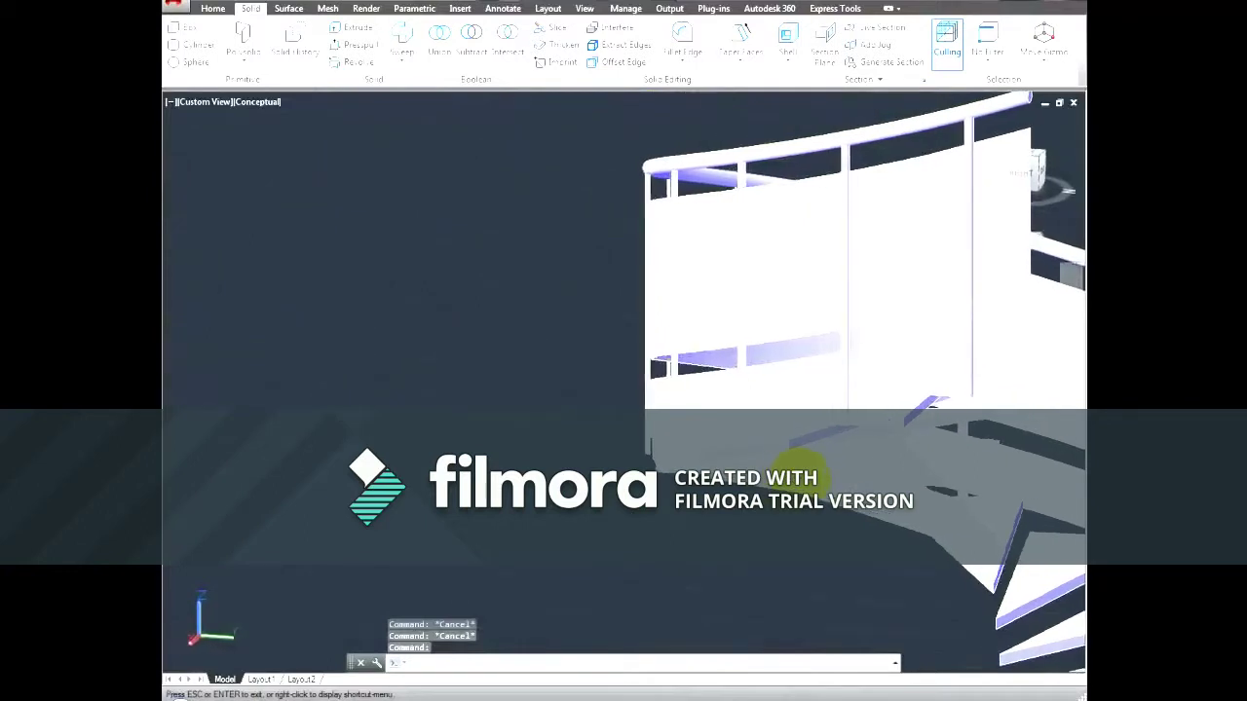
# - Orbit and zoom around the finished staircase, then switch to the ViewCube's FRONT view
pyautogui.scroll(-3, 631, 523)
pyautogui.keyDown('shift'); pyautogui.moveTo(779, 516); pyautogui.dragTo(682, 458, button='middle'); pyautogui.keyUp('shift')
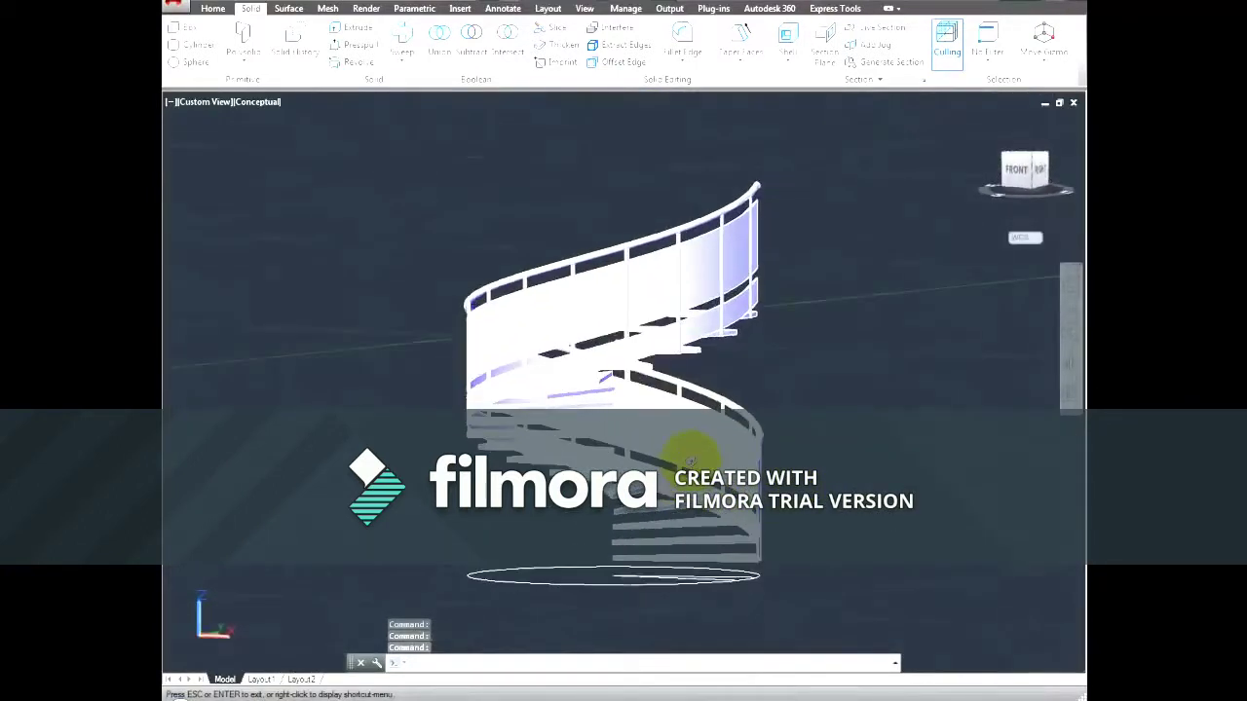
pyautogui.scroll(3, 672, 582)
pyautogui.scroll(2, 672, 581)
pyautogui.scroll(1, 653, 517)
pyautogui.scroll(1, 643, 487)
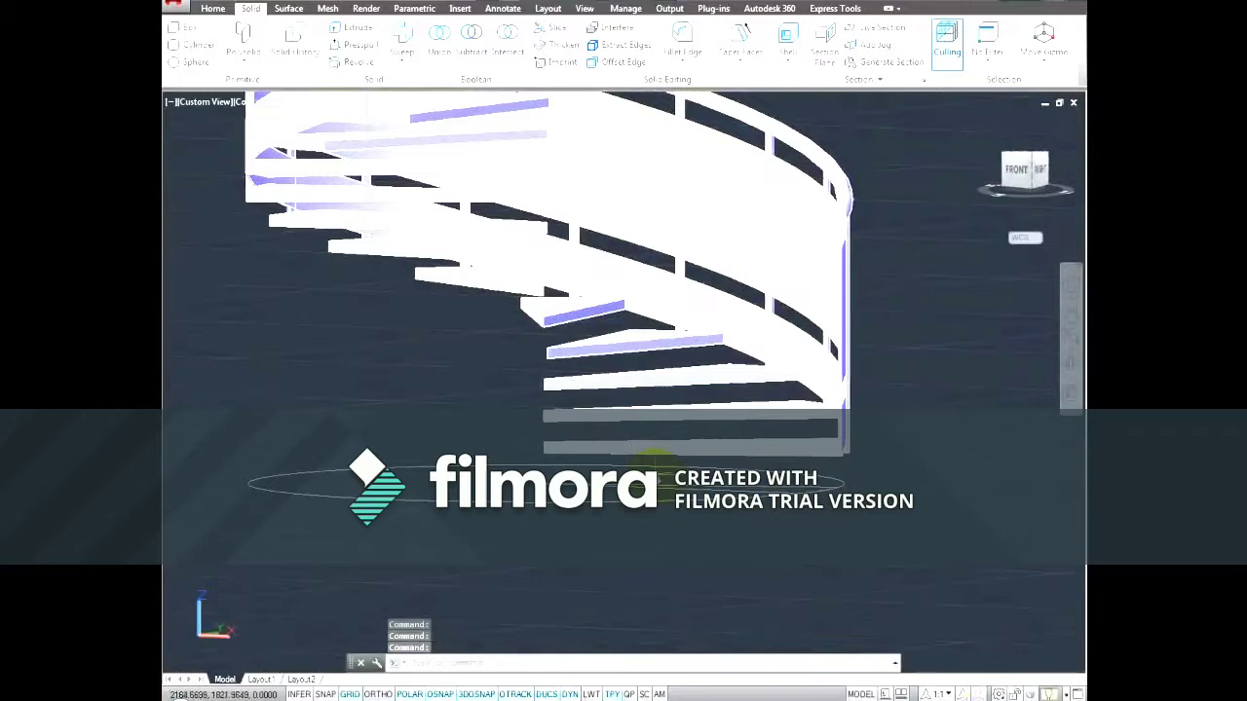
pyautogui.scroll(1, 654, 477)
pyautogui.scroll(-3, 653, 473)
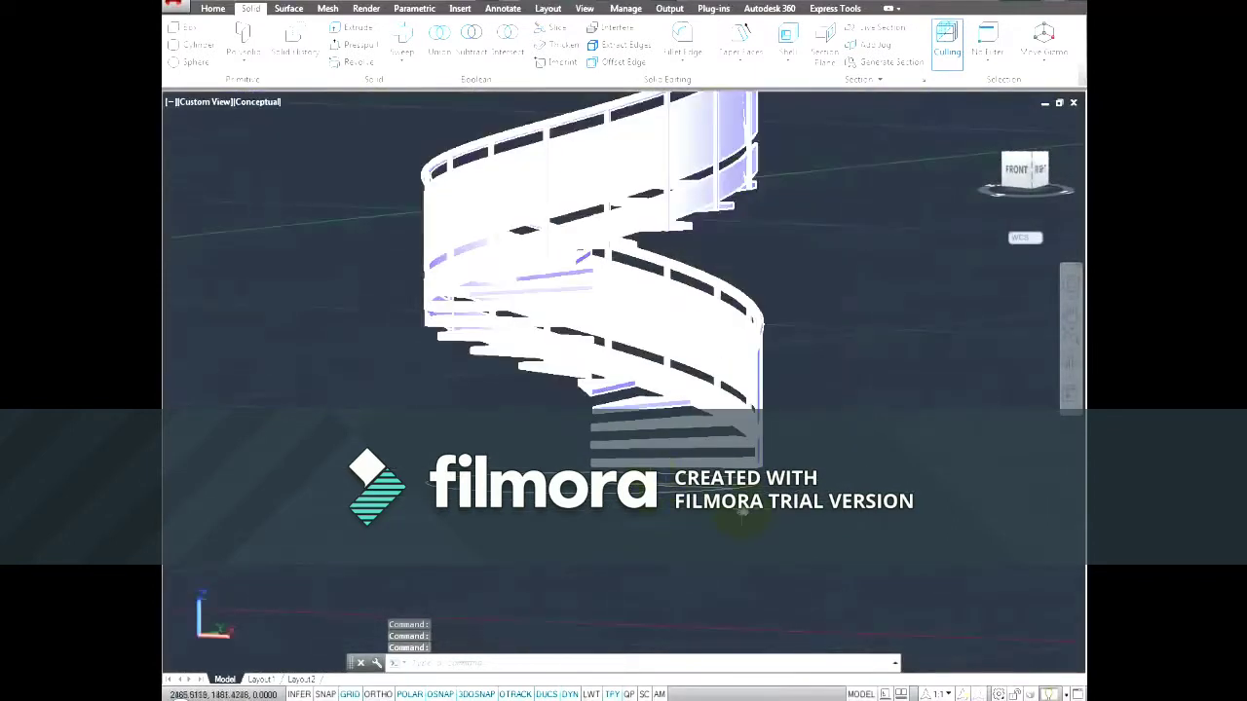
pyautogui.click(1019, 167)
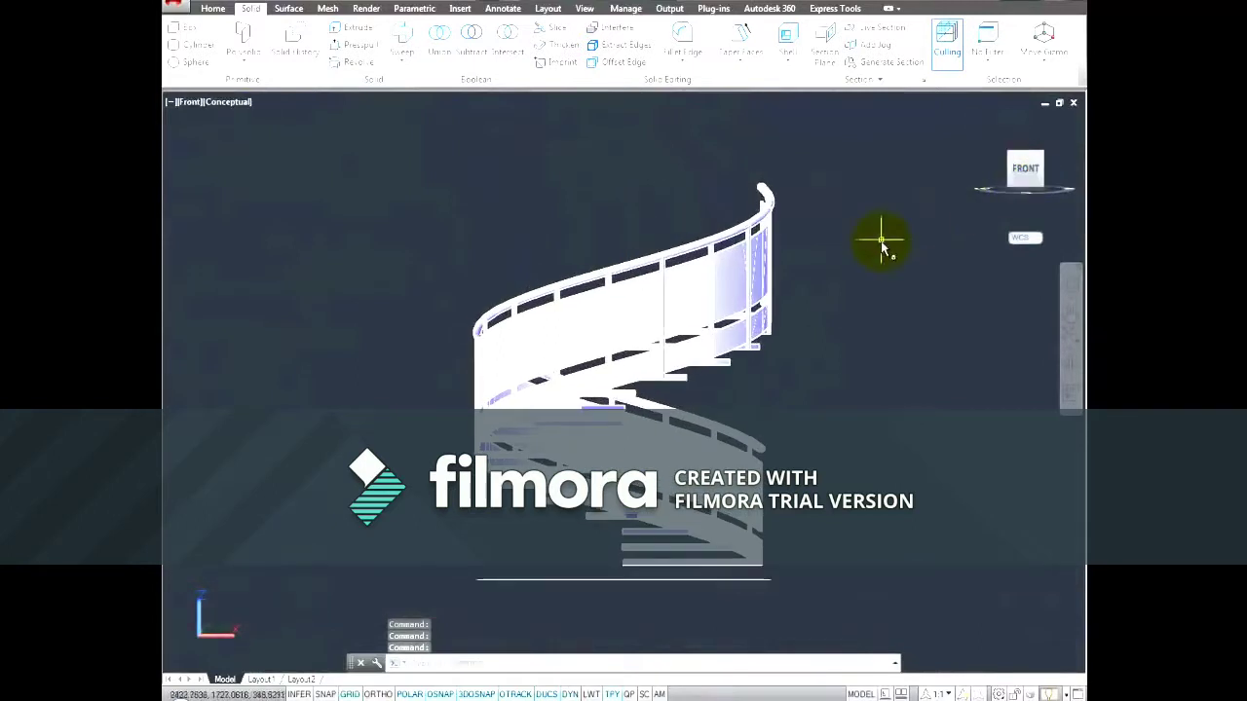
# - Crossing-select the stair and railing parts and move them 5 units along the Z axis
pyautogui.click(846, 169)
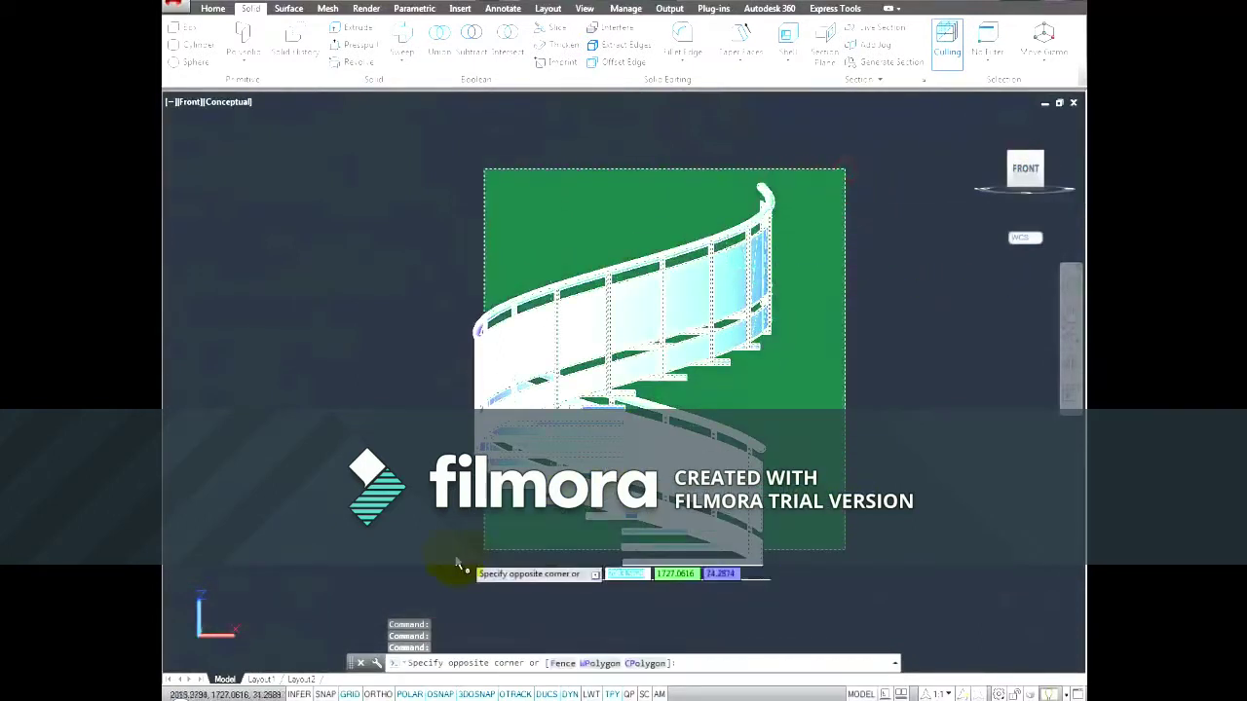
pyautogui.click(402, 574)
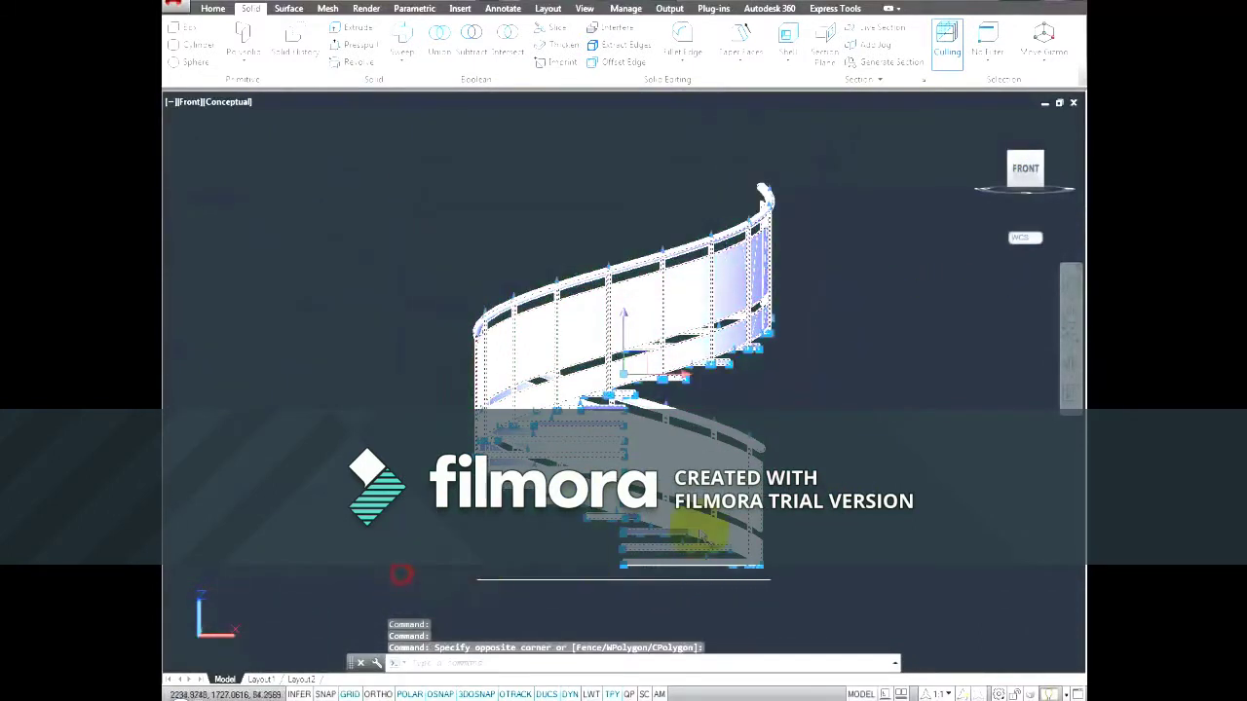
pyautogui.keyDown('shift'); pyautogui.moveTo(796, 456); pyautogui.dragTo(660, 356, button='middle'); pyautogui.keyUp('shift')
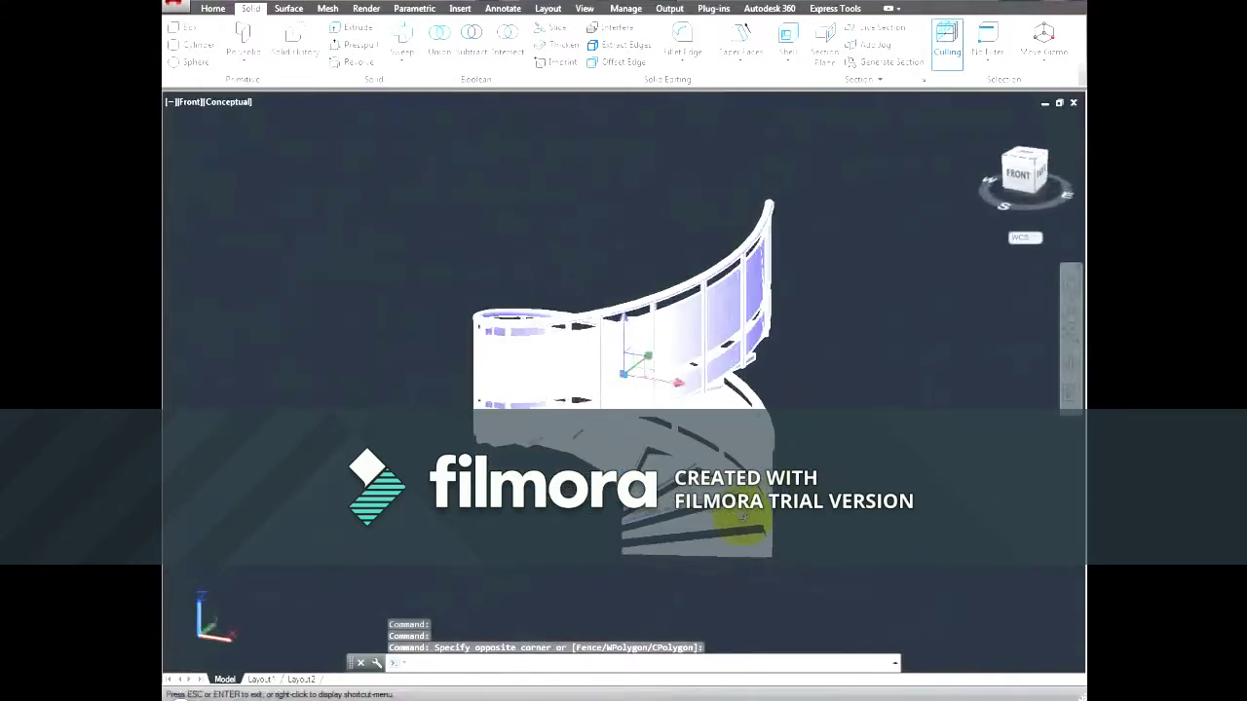
pyautogui.moveTo(624, 337); pyautogui.dragTo(622, 456)
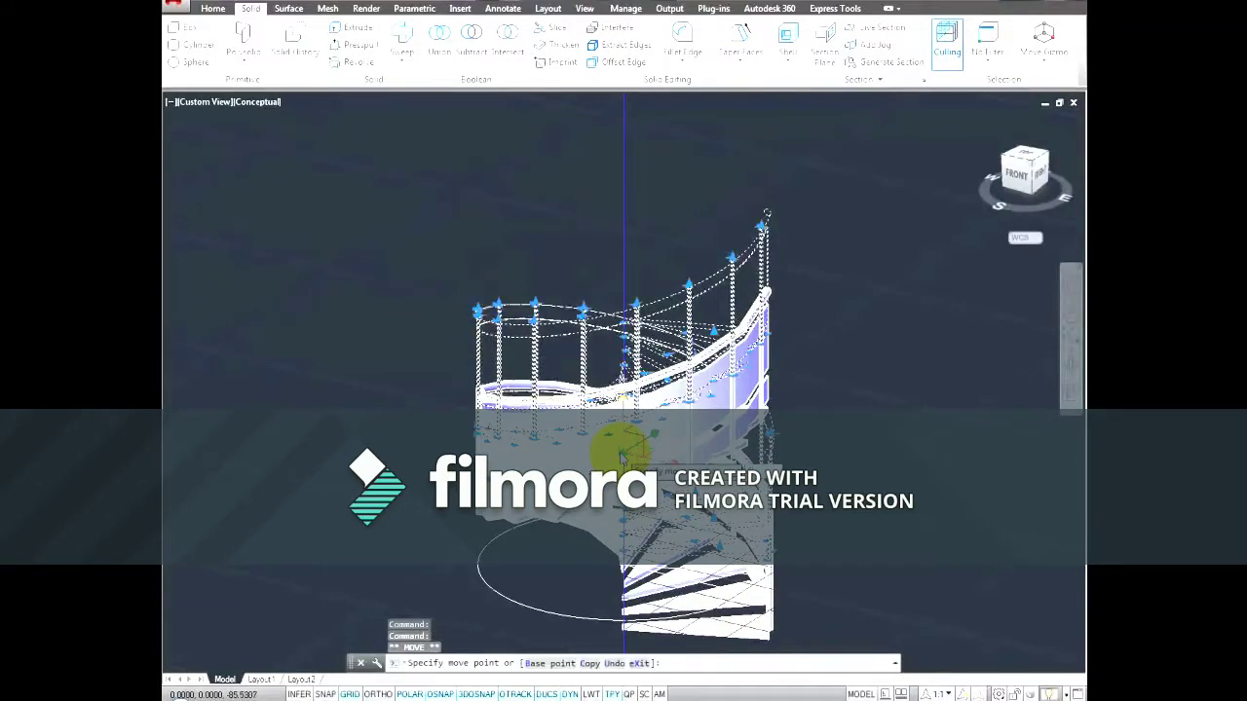
pyautogui.write('5')
pyautogui.press('Return')
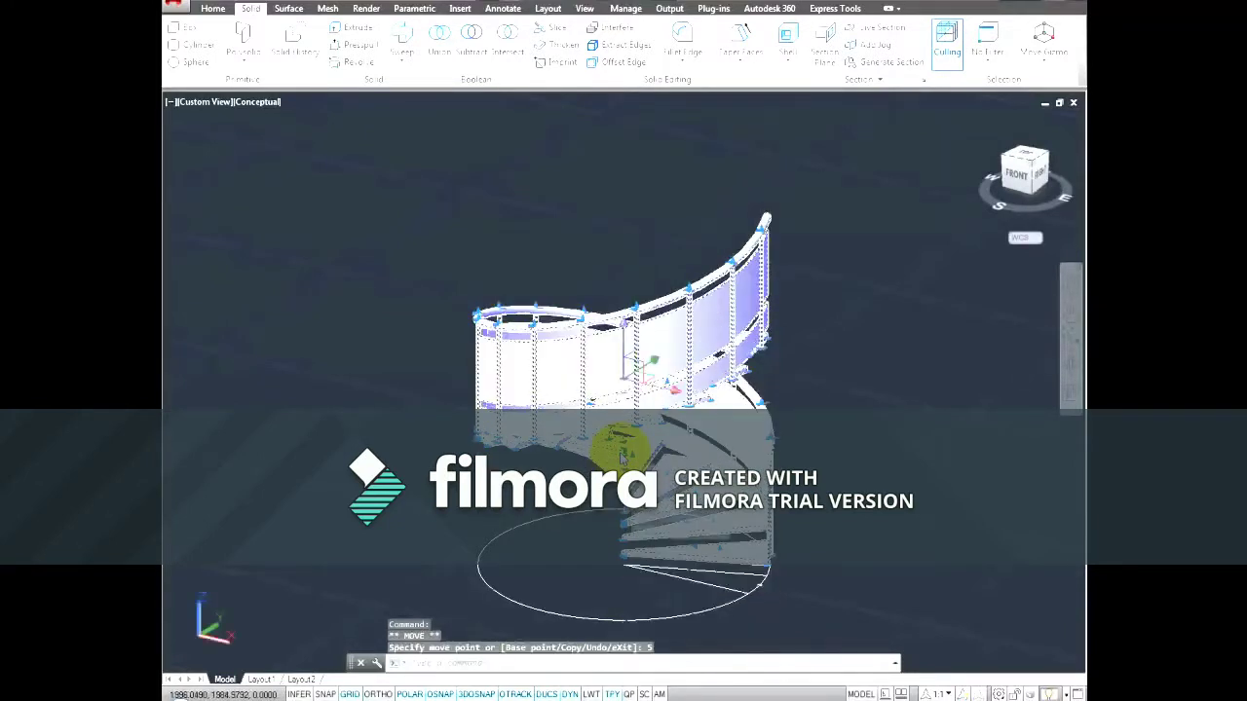
pyautogui.press('Escape')
pyautogui.scroll(5, 779, 662)
pyautogui.moveTo(770, 671)
pyautogui.keyDown('shift'); pyautogui.mouseDown(button='middle')
pyautogui.moveTo(763, 604)
pyautogui.moveTo(789, 585)
pyautogui.moveTo(723, 633)
pyautogui.moveTo(757, 637)
pyautogui.moveTo(821, 548)
pyautogui.mouseUp(button='middle'); pyautogui.keyUp('shift')
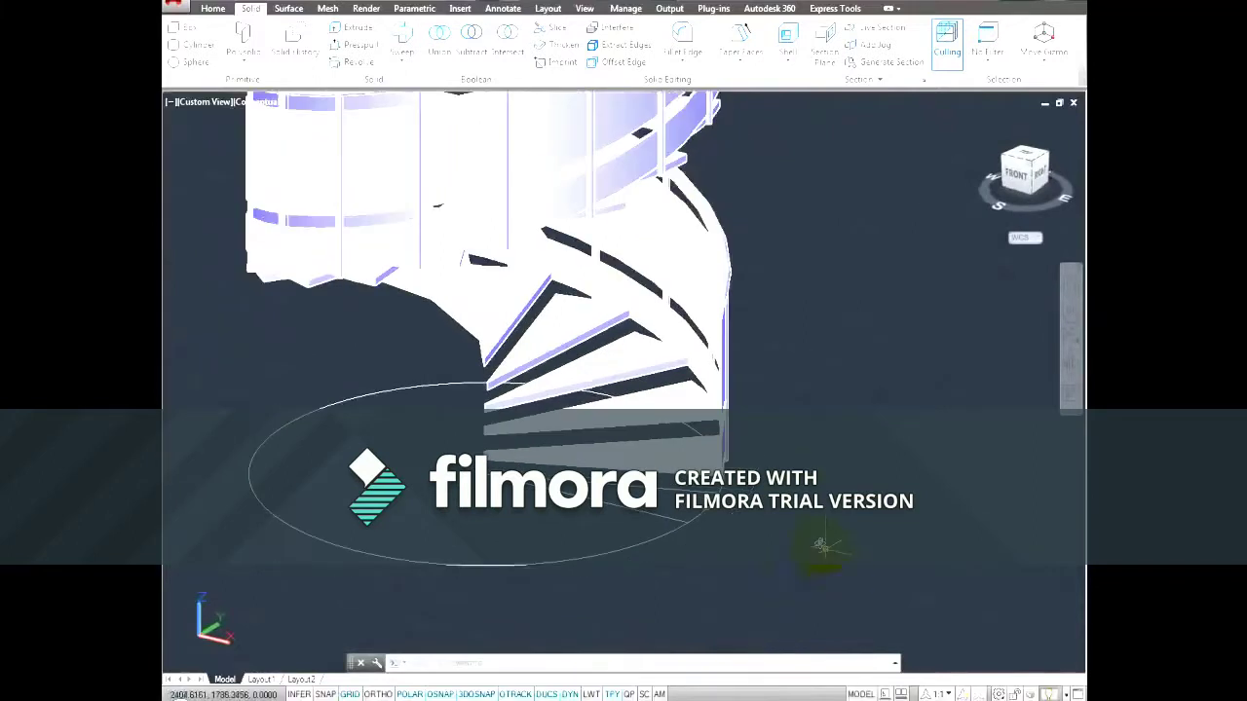
# - Draw a radius 25 circle at the centre of the staircase
pyautogui.click(213, 9)
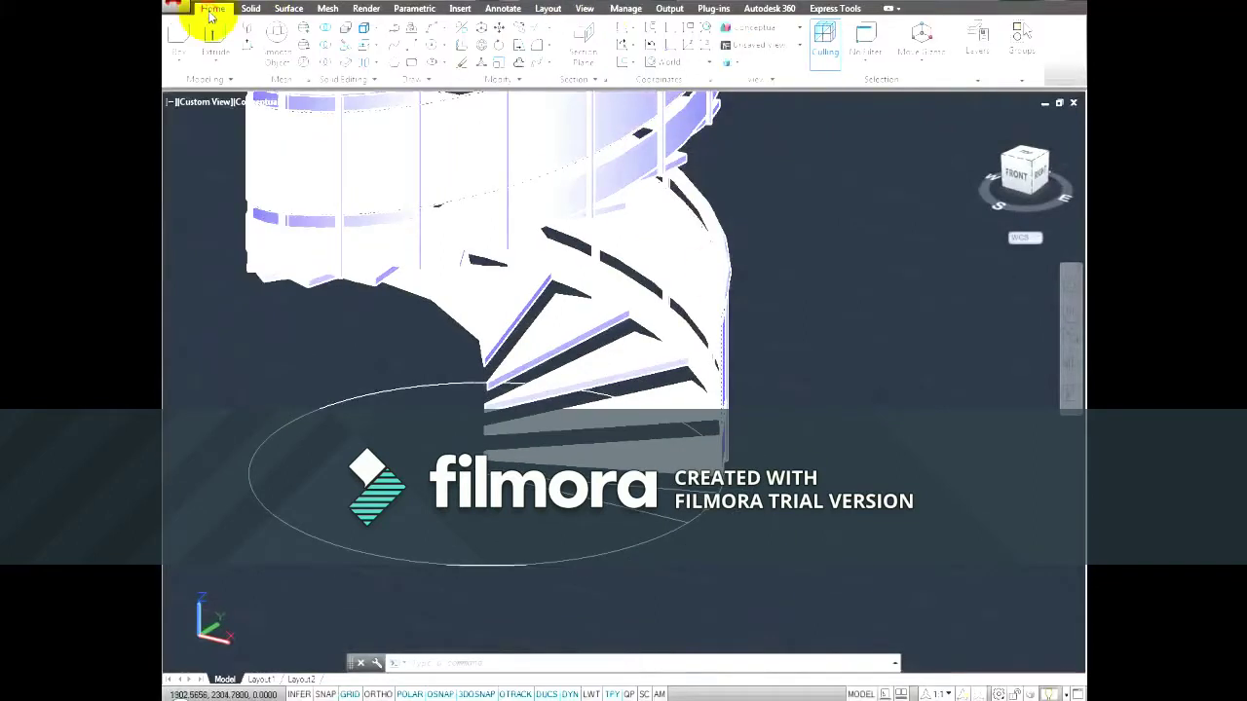
pyautogui.click(432, 49)
pyautogui.click(476, 474)
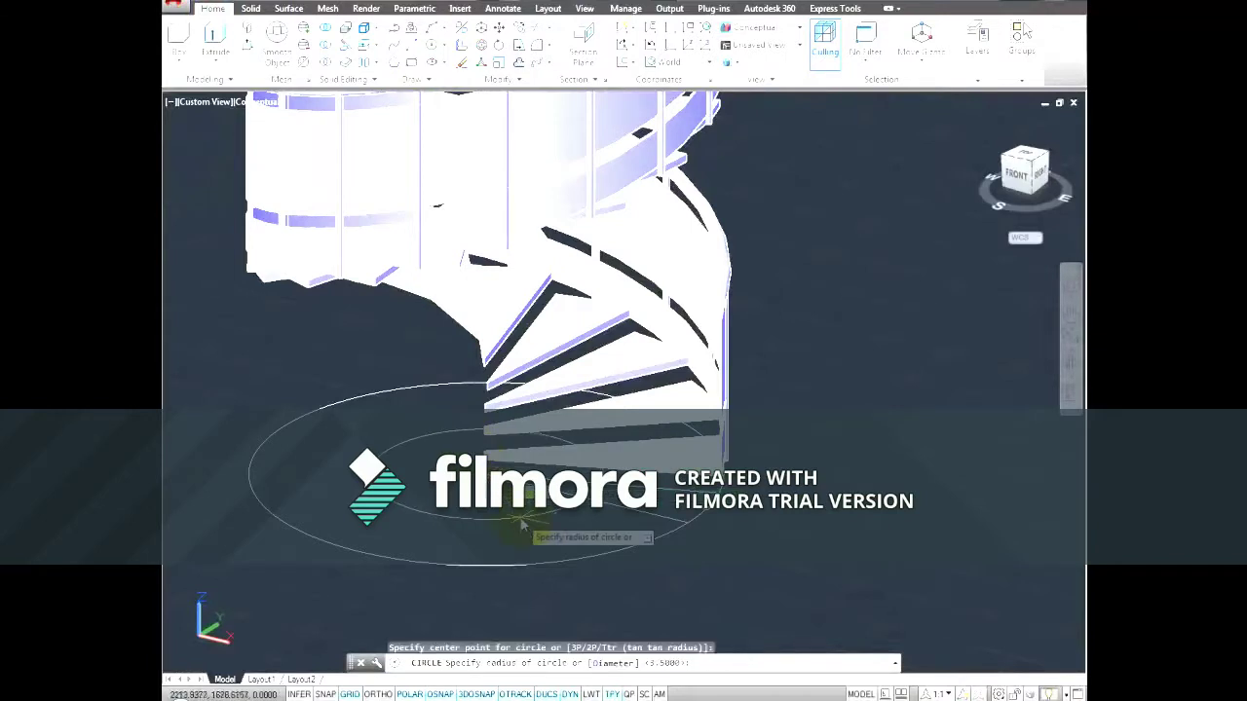
pyautogui.write('25')
pyautogui.press('Return')
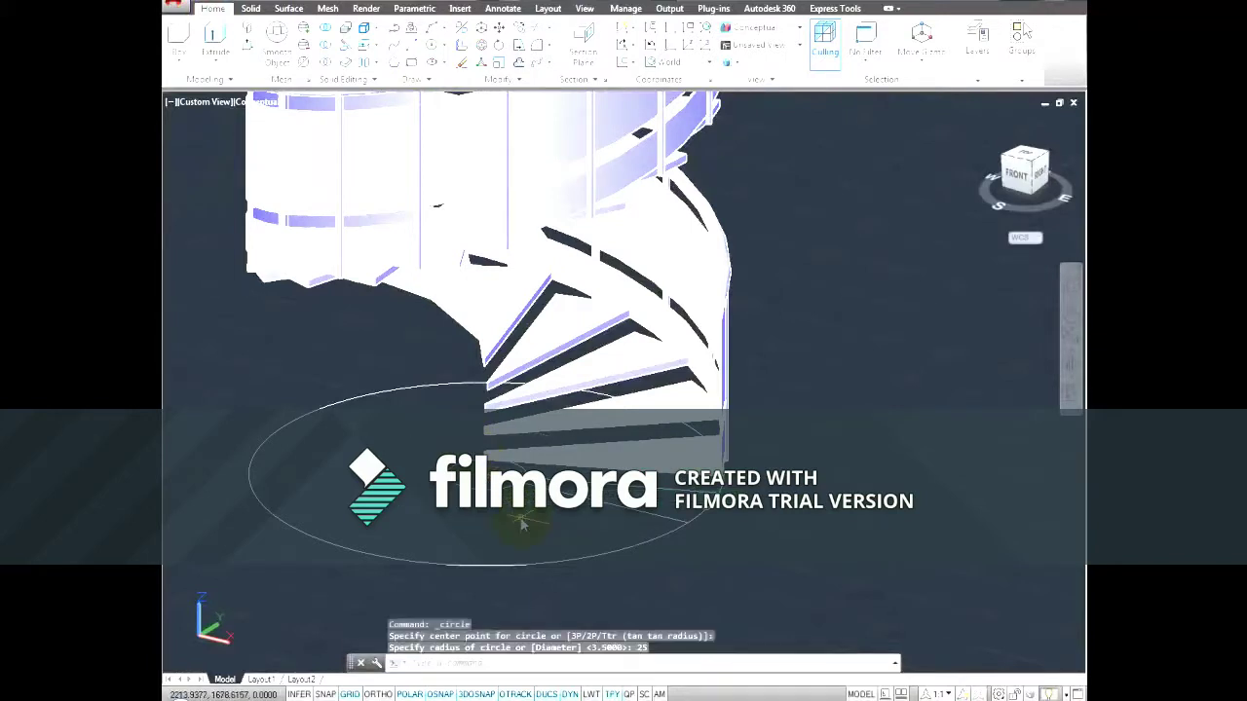
# - Extrude the circle 410 units high into the central column
pyautogui.click(220, 37)
pyautogui.click(514, 363)
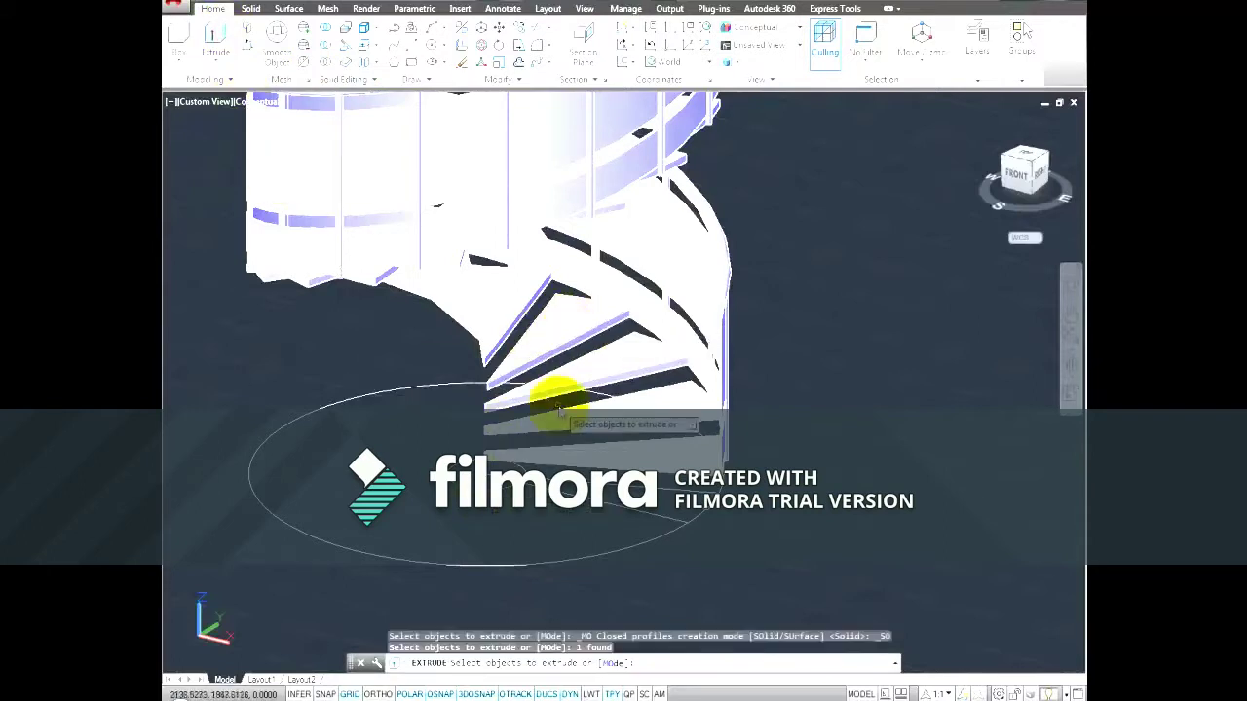
pyautogui.press('Return')
pyautogui.moveTo(556, 404); pyautogui.dragTo(572, 574, button='middle')
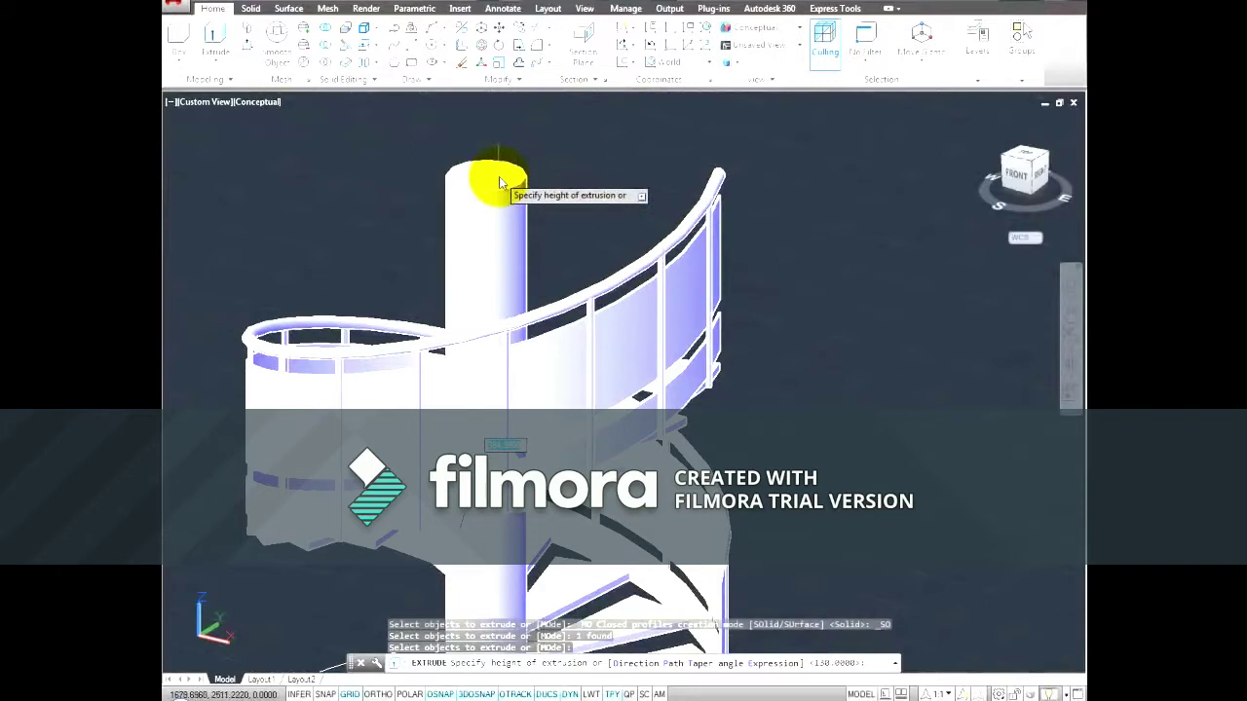
pyautogui.write('410')
pyautogui.press('Return')
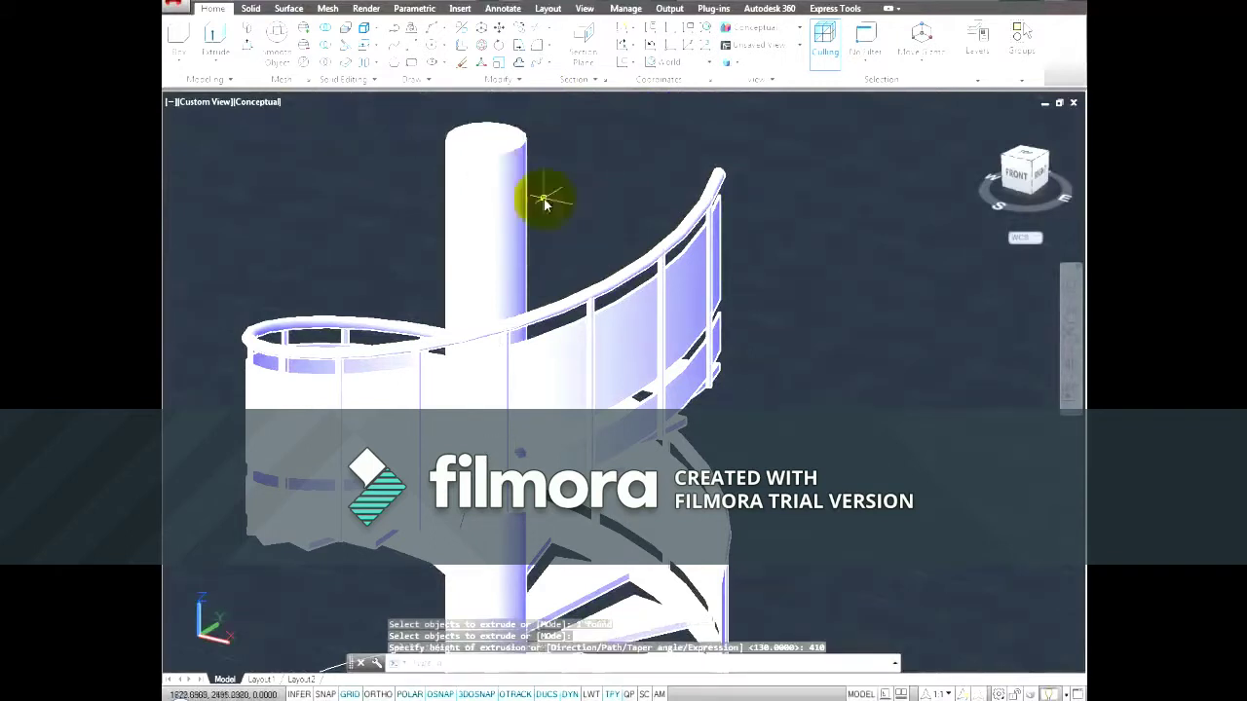
pyautogui.scroll(2, 798, 370)
# - Cancel the accidental stretch and extrusion attempts on the small base circle
pyautogui.scroll(3, 799, 279)
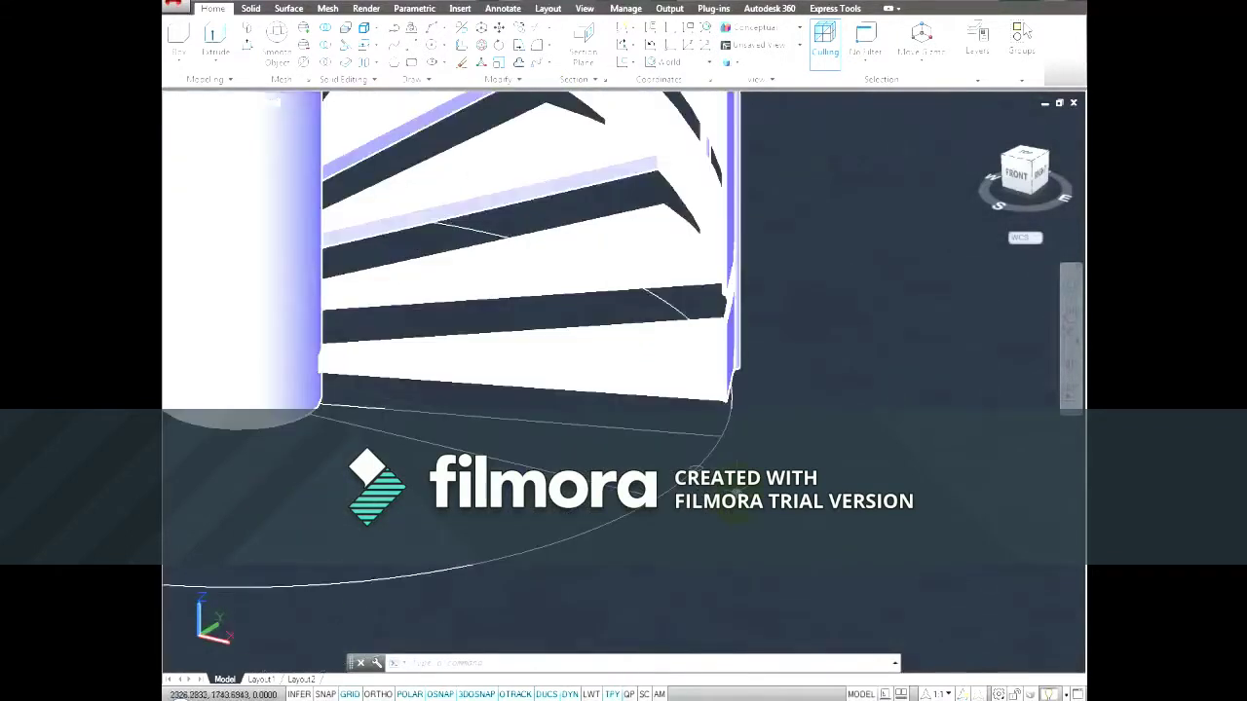
pyautogui.click(739, 508)
pyautogui.press('Escape')
pyautogui.scroll(2, 711, 456)
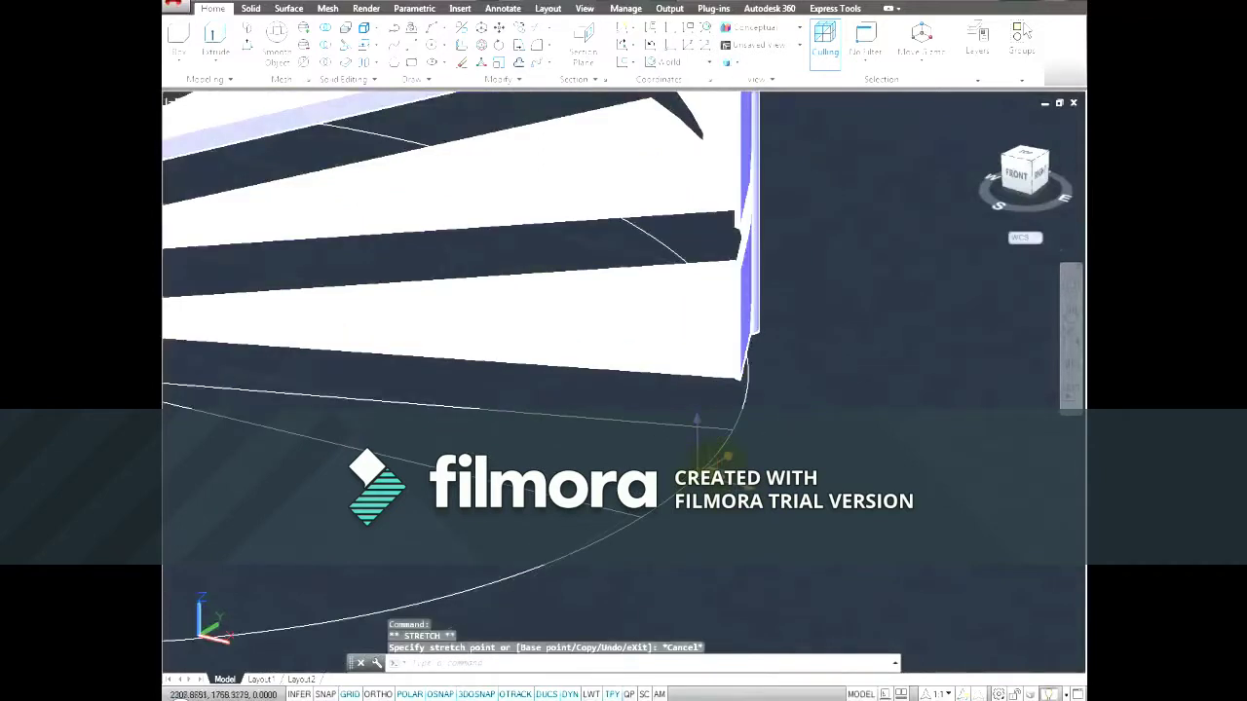
pyautogui.click(709, 419)
pyautogui.press('Escape')
pyautogui.click(209, 37)
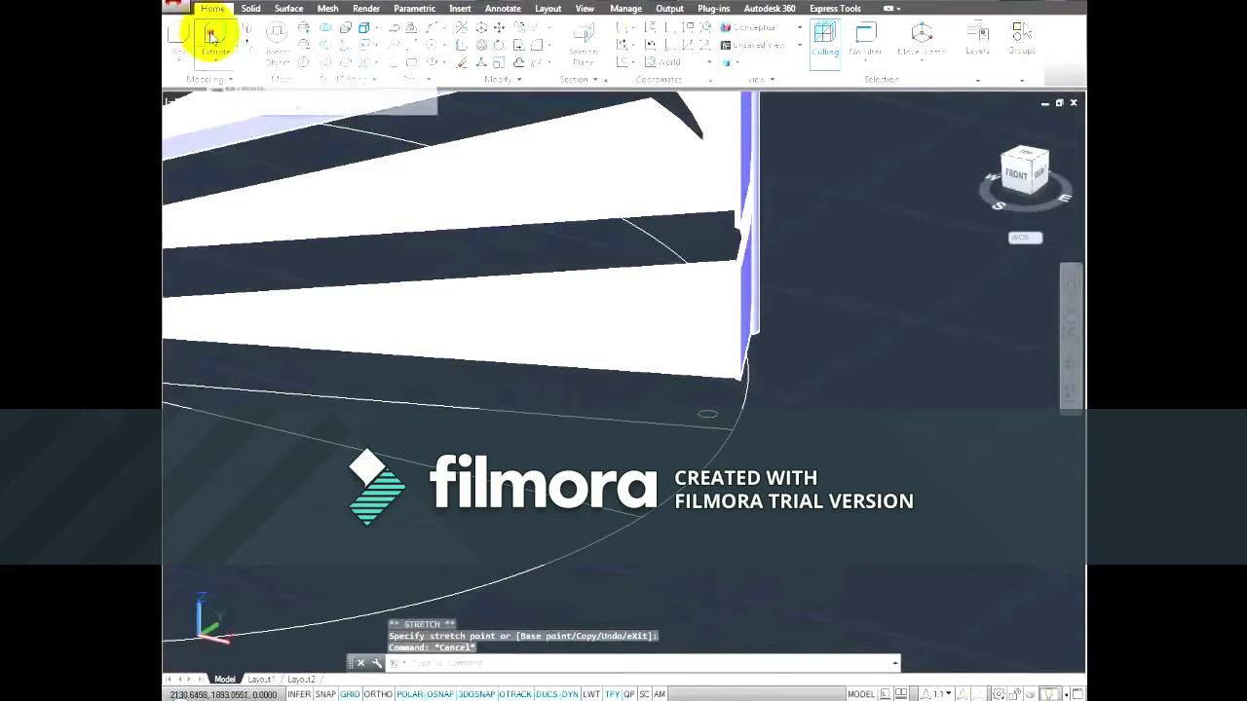
pyautogui.click(708, 420)
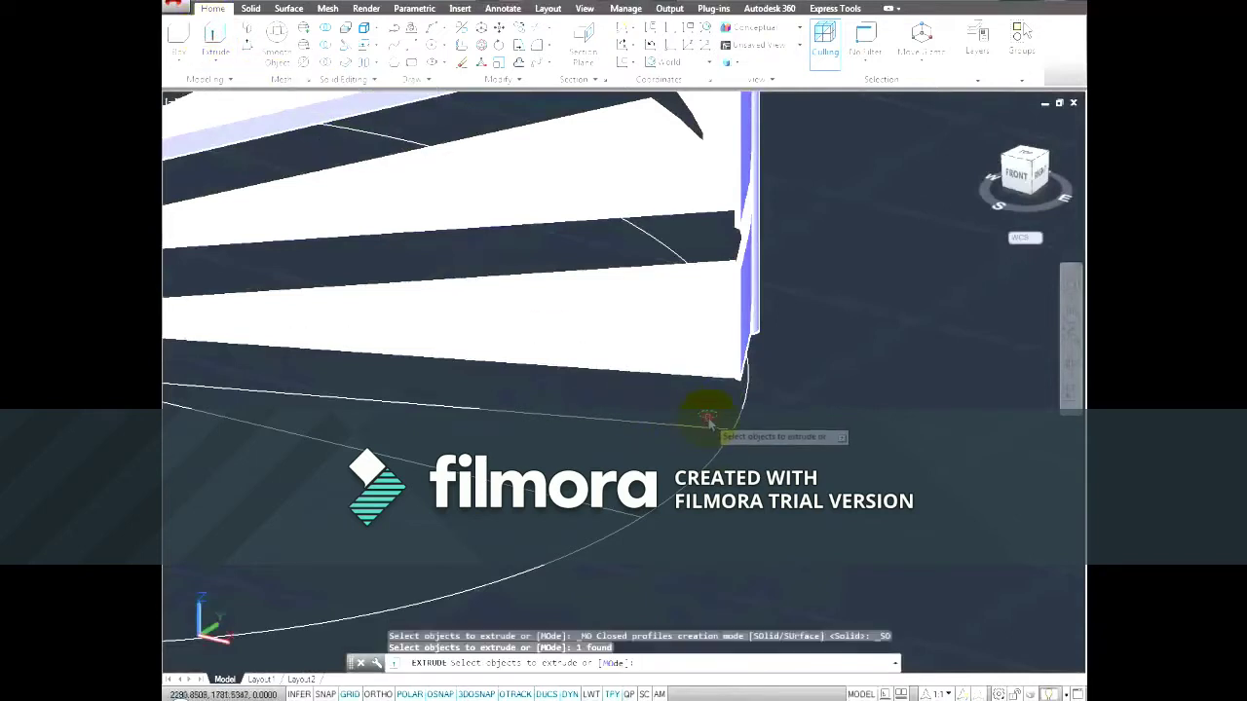
pyautogui.rightClick(708, 420)
pyautogui.click(742, 428)
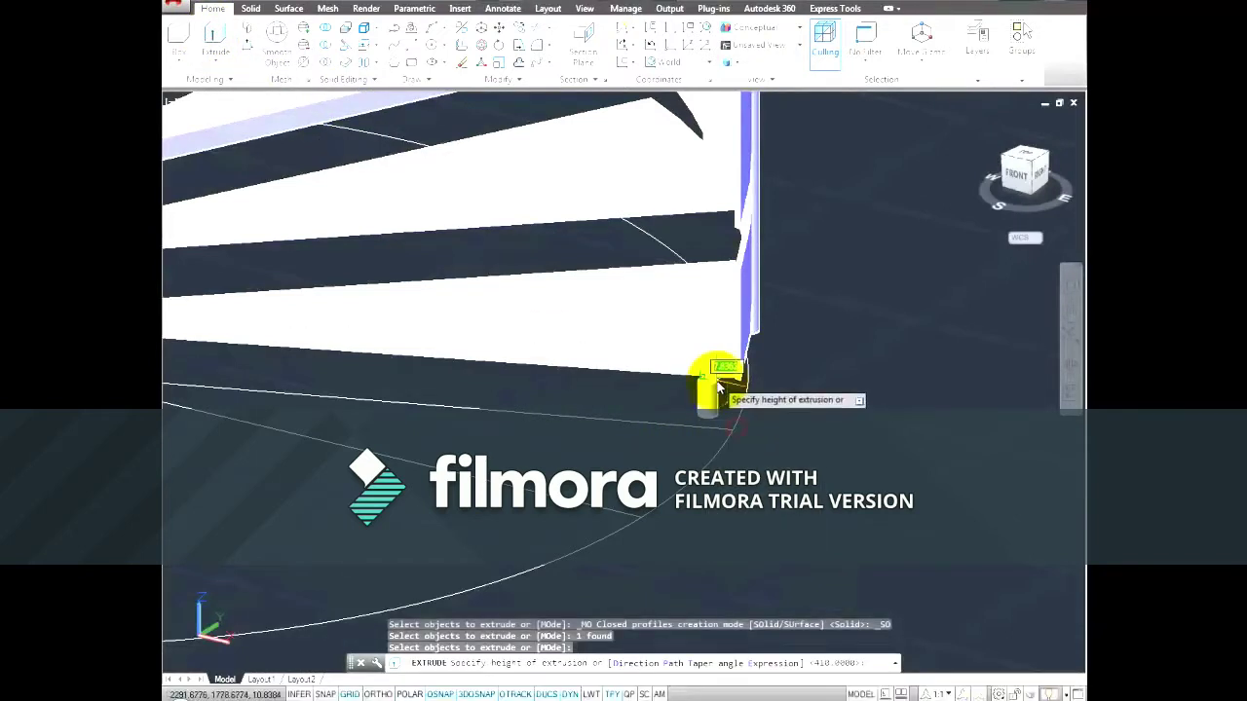
pyautogui.press('Escape')
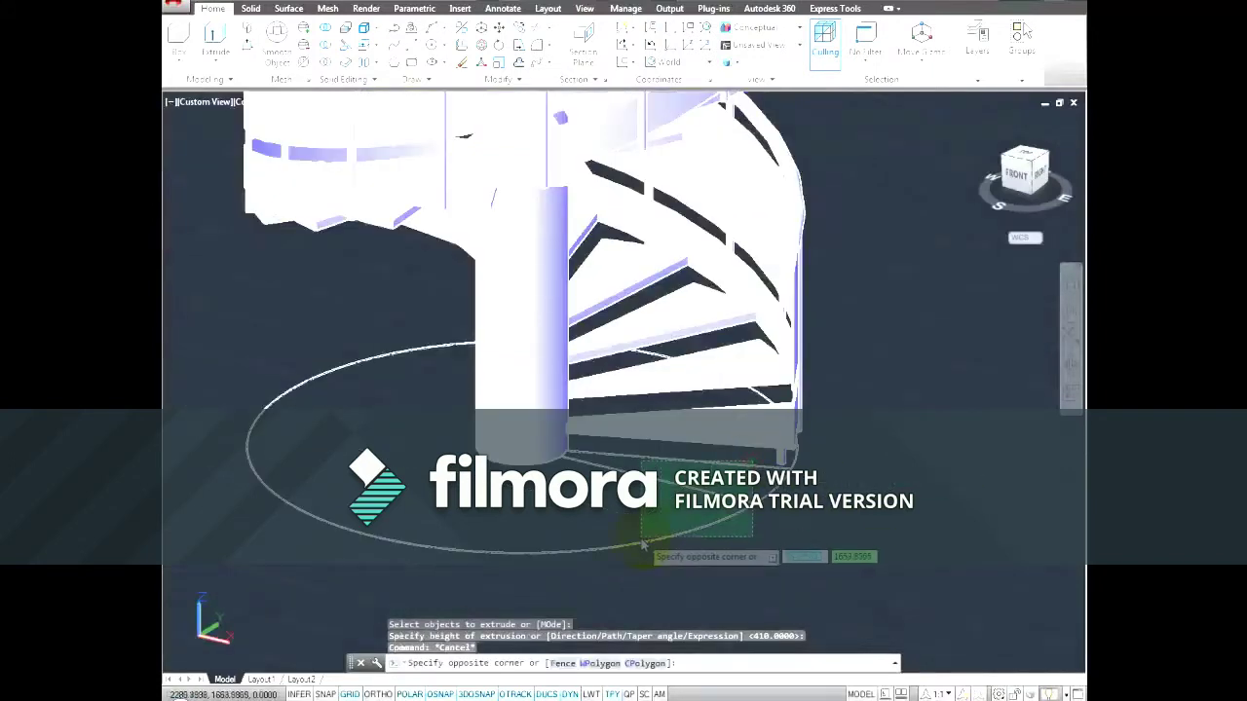
# - Window-select the leftover circles at the staircase base and delete them
pyautogui.click(682, 535)
pyautogui.click(621, 567)
pyautogui.press('Escape')
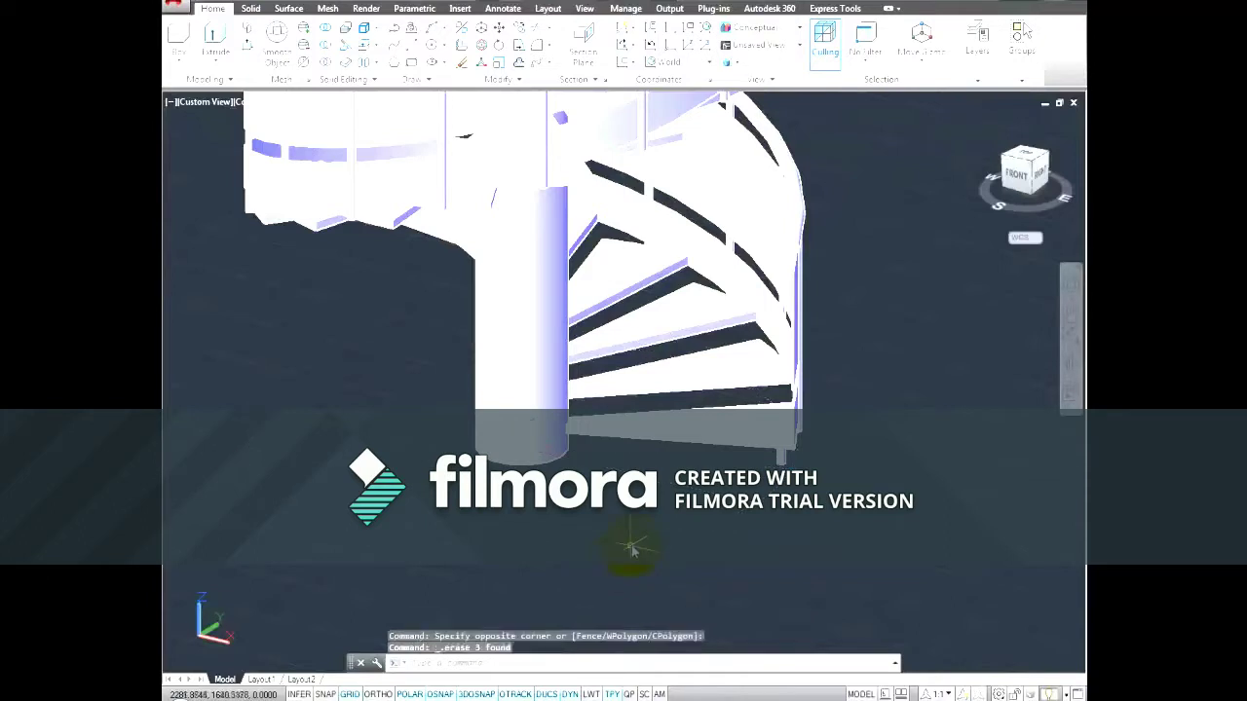
pyautogui.scroll(-5, 635, 548)
pyautogui.scroll(3, 789, 380)
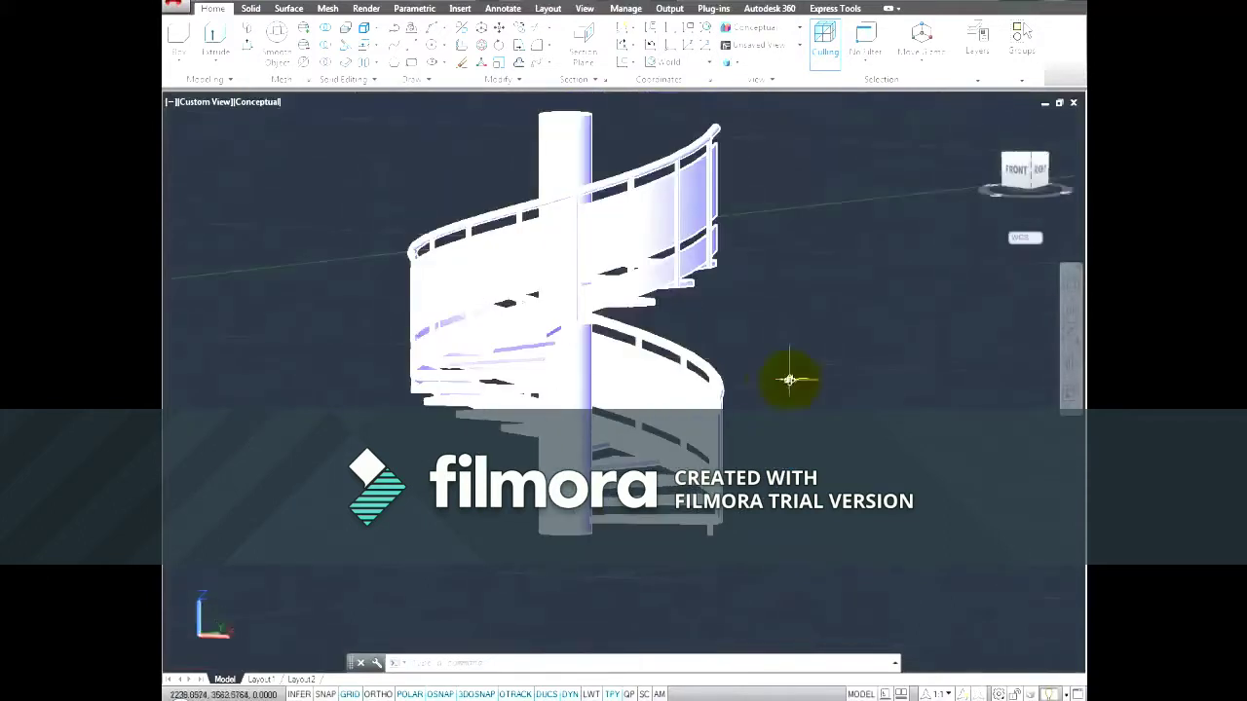
# - Change the visual style from Conceptual to Shaded with Edges
pyautogui.click(585, 9)
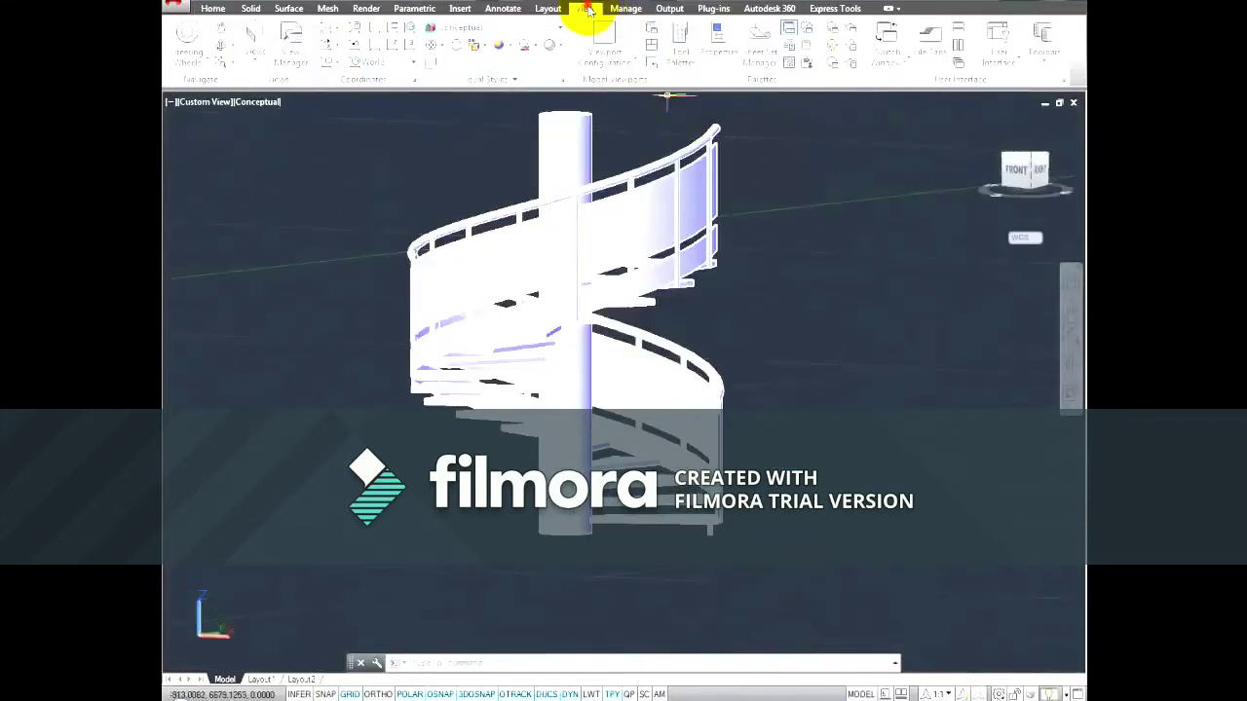
pyautogui.click(539, 26)
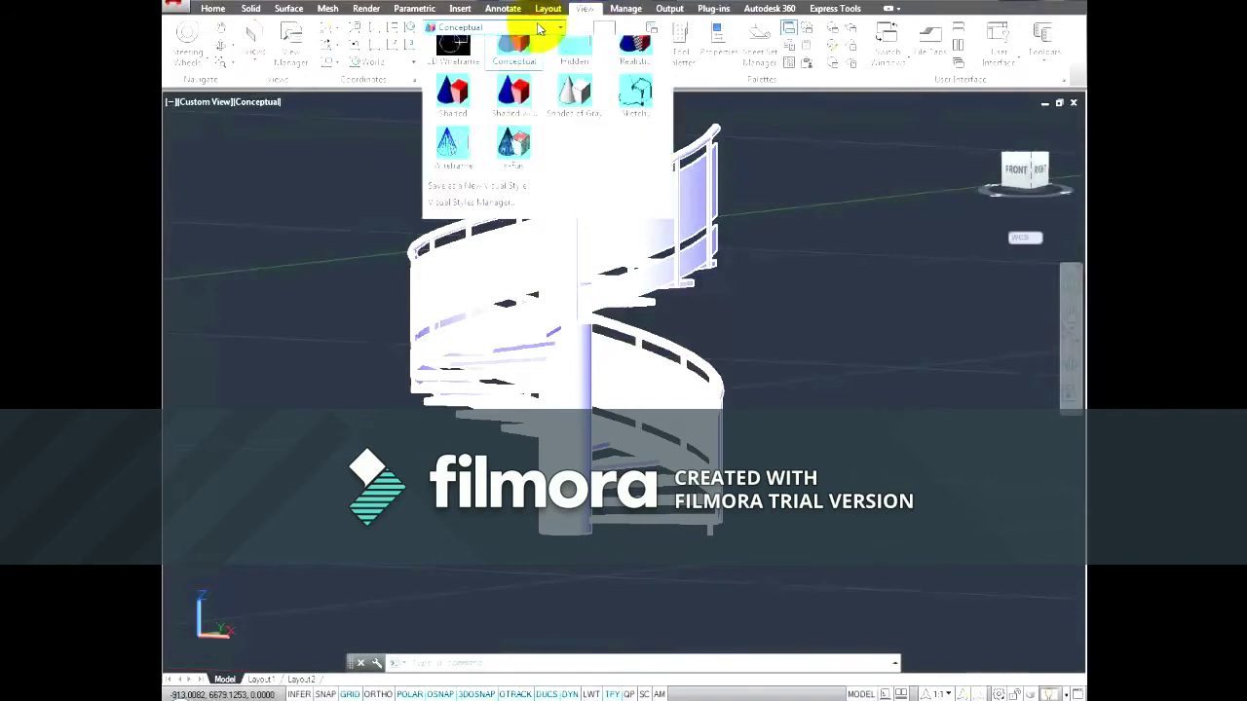
pyautogui.click(515, 115)
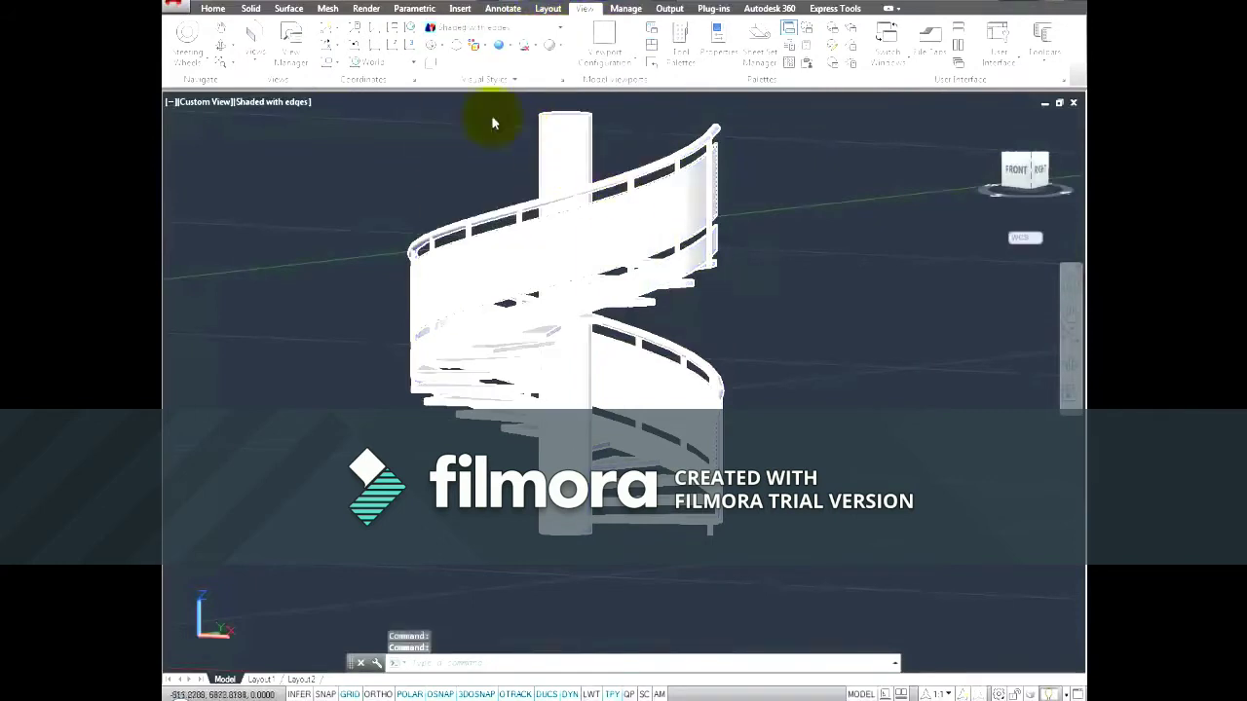
pyautogui.click(366, 8)
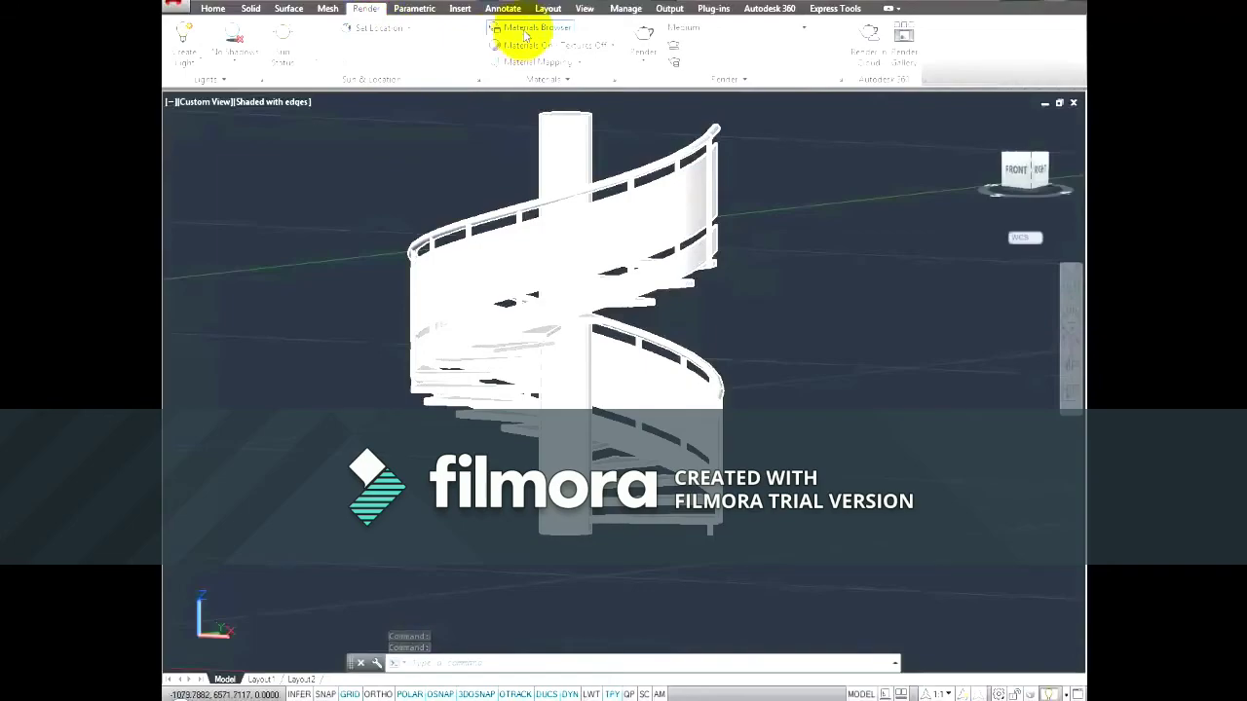